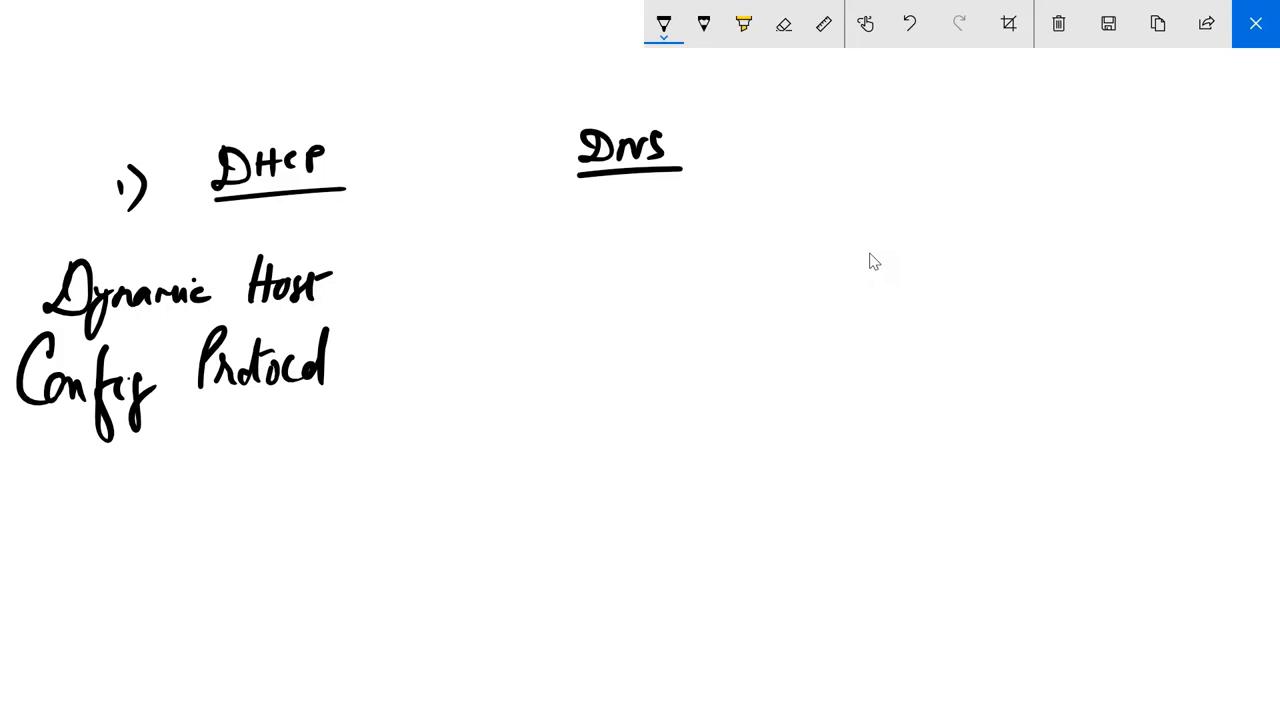
Handwrite the underlined note "IPaddresses" below the "Dynamic Host Config Protocol" text.
left_click_drag(164, 586, 195, 582)
left_click_drag(180, 584, 177, 609)
left_click_drag(177, 609, 176, 619)
left_click_drag(163, 622, 199, 618)
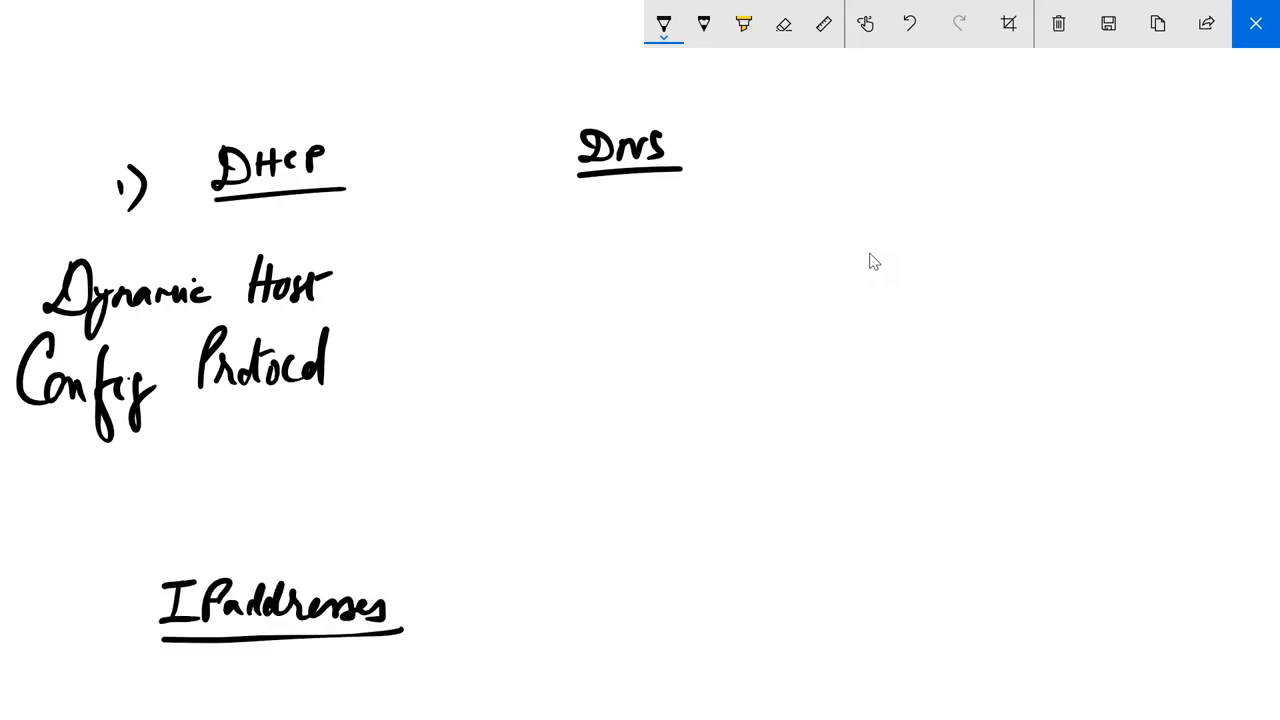
Draw an arrow from "IPaddresses" and handwrite an underlined "COMPUTER" at its tip.
left_click_drag(414, 592, 486, 574)
left_click_drag(470, 562, 478, 596)
left_click_drag(521, 548, 517, 583)
mouse_move(535, 561)
left_mouse_down()
mouse_move(569, 557)
mouse_move(575, 577)
left_mouse_up()
left_click_drag(588, 556, 588, 579)
mouse_move(585, 549)
left_mouse_down()
mouse_move(590, 565)
mouse_move(620, 573)
left_mouse_up()
mouse_move(630, 551)
left_mouse_down()
mouse_move(643, 549)
mouse_move(638, 574)
left_mouse_up()
mouse_move(652, 550)
left_mouse_down()
mouse_move(651, 572)
mouse_move(664, 545)
left_mouse_up()
left_click_drag(653, 560, 662, 559)
left_click_drag(651, 574, 661, 571)
mouse_move(672, 552)
left_mouse_down()
mouse_move(672, 572)
mouse_move(694, 577)
left_mouse_up()
left_click_drag(508, 593, 696, 590)
Handwrite an underlined "1000" just above the word "COMPUTER".
left_click_drag(572, 462, 572, 496)
mouse_move(600, 466)
left_mouse_down()
mouse_move(590, 488)
mouse_move(602, 468)
left_mouse_up()
left_click_drag(624, 466, 646, 468)
left_click_drag(556, 506, 666, 494)
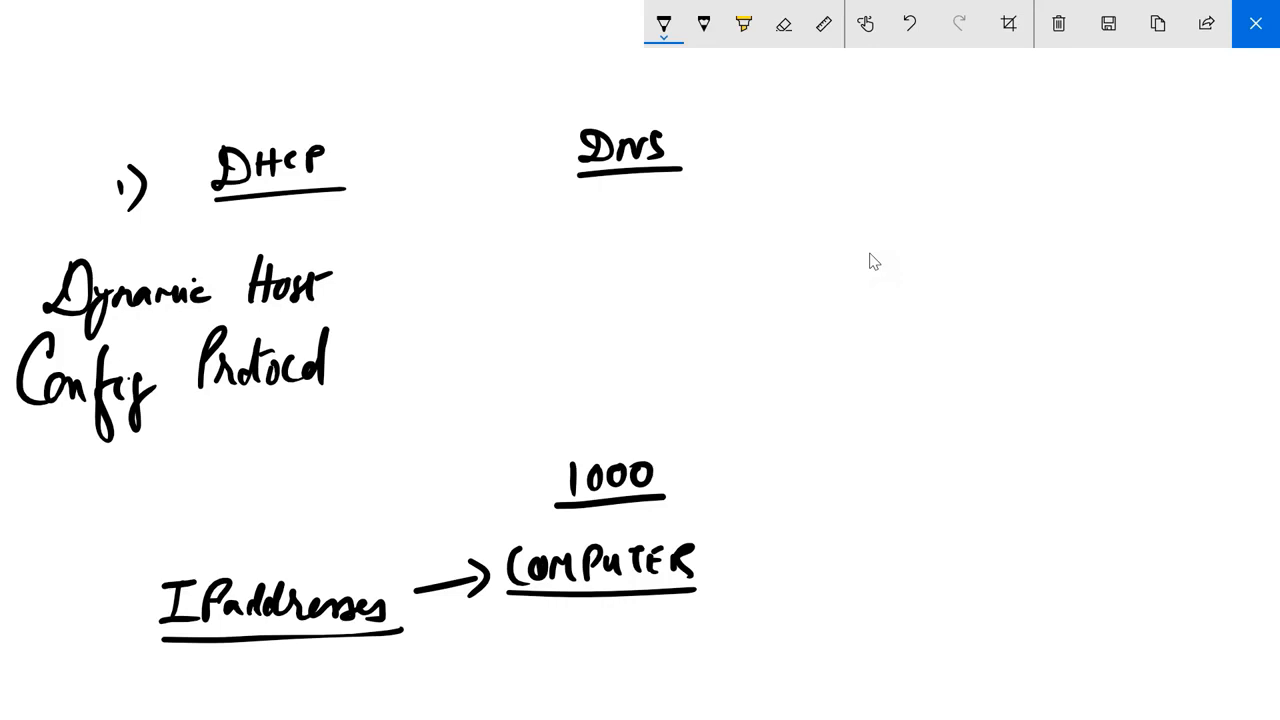
Handwrite "Static Manual" beneath "COMPUTER" and underline the word "Manual".
mouse_move(534, 614)
left_mouse_down()
mouse_move(514, 644)
mouse_move(548, 646)
mouse_move(572, 616)
left_mouse_up()
mouse_move(572, 628)
left_mouse_down()
mouse_move(580, 644)
mouse_move(604, 612)
left_mouse_up()
left_click_drag(620, 624, 610, 644)
mouse_move(632, 626)
left_mouse_down()
mouse_move(634, 642)
mouse_move(702, 630)
left_mouse_up()
left_click_drag(704, 616, 738, 628)
left_click_drag(744, 616, 764, 630)
left_click_drag(772, 592, 776, 636)
left_click_drag(642, 637, 774, 632)
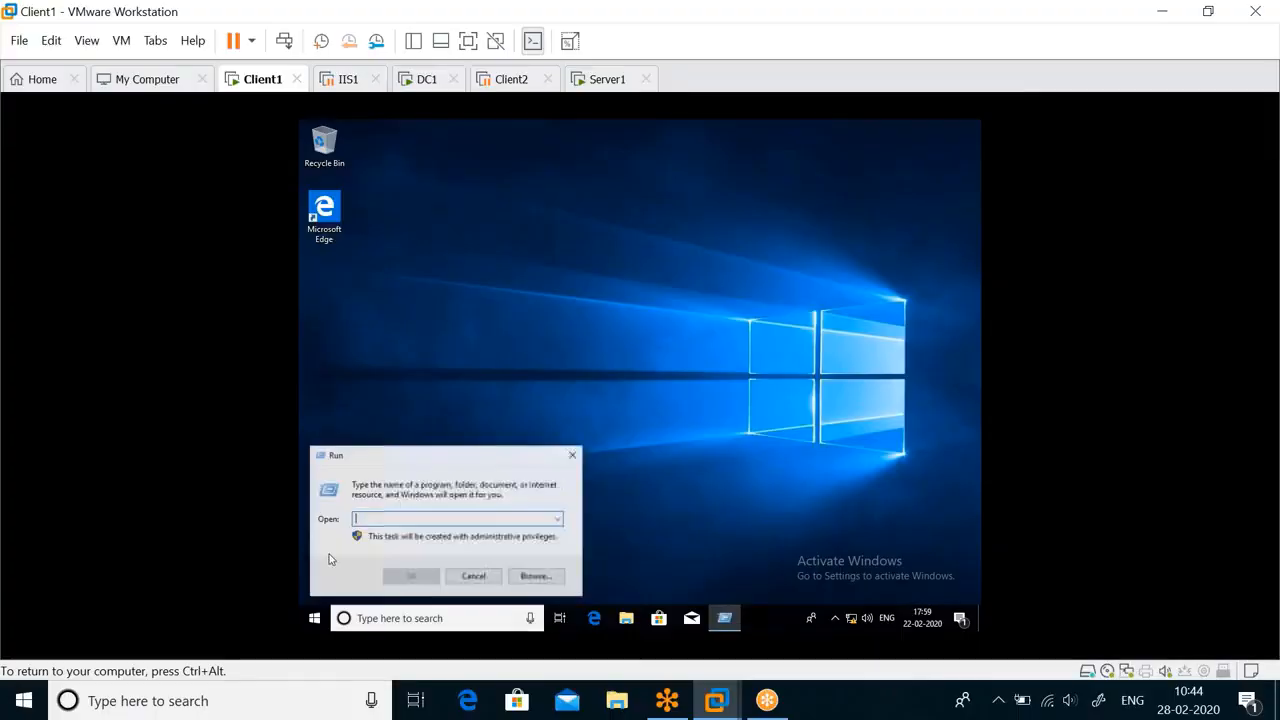
In the Client1 machine in VMware Workstation, run ncpa.cpl and open Ethernet0's Internet Protocol Version 4 (TCP/IPv4) properties.
type("ncpa.cpl")
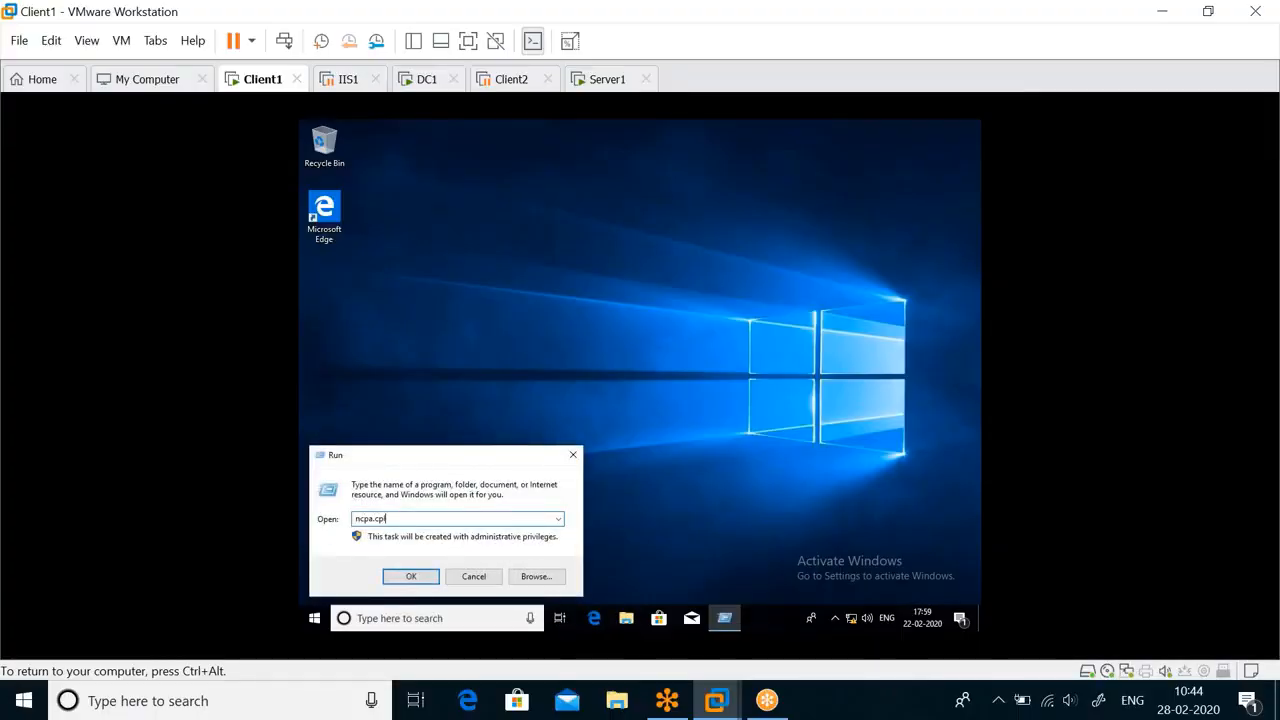
key("Return")
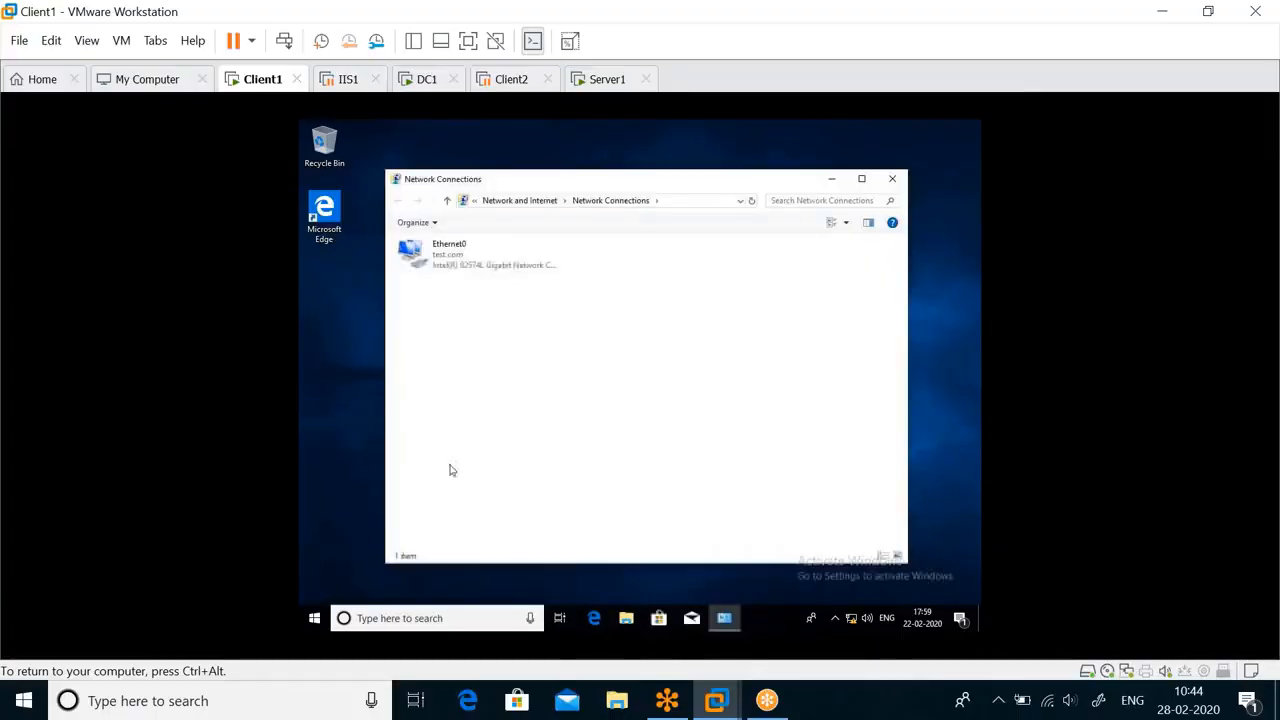
double_click(447, 255)
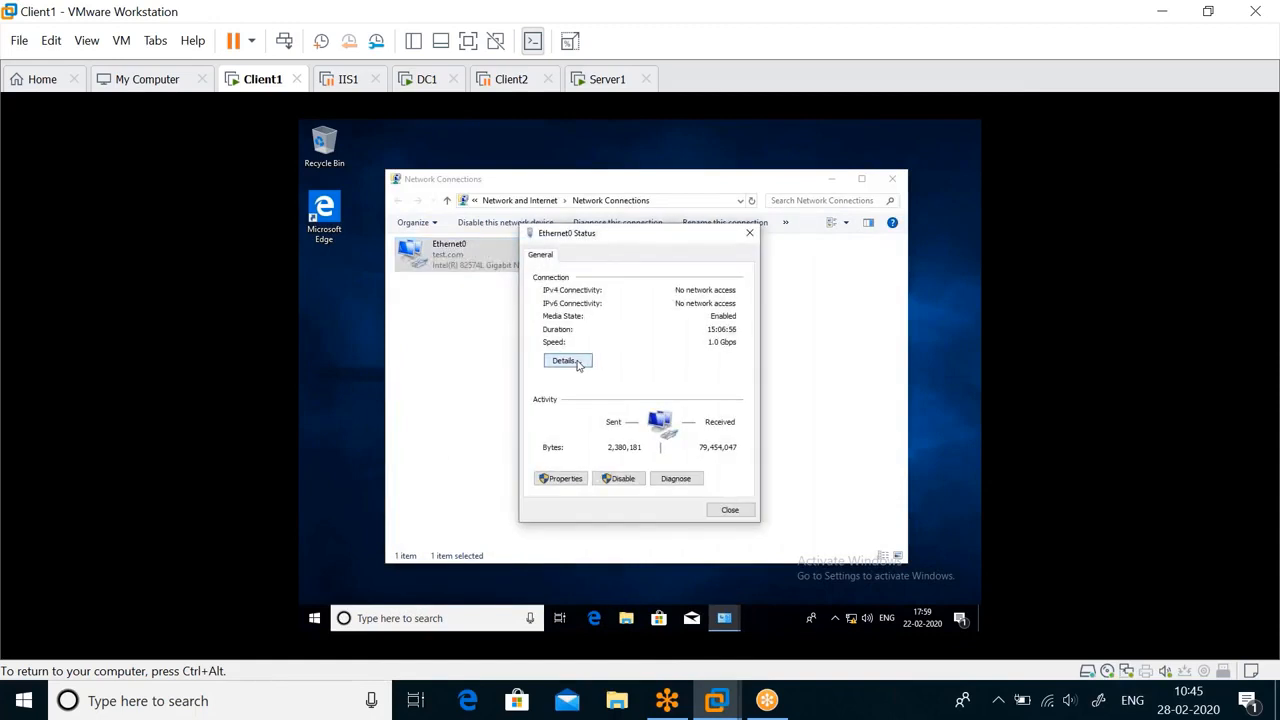
left_click(556, 478)
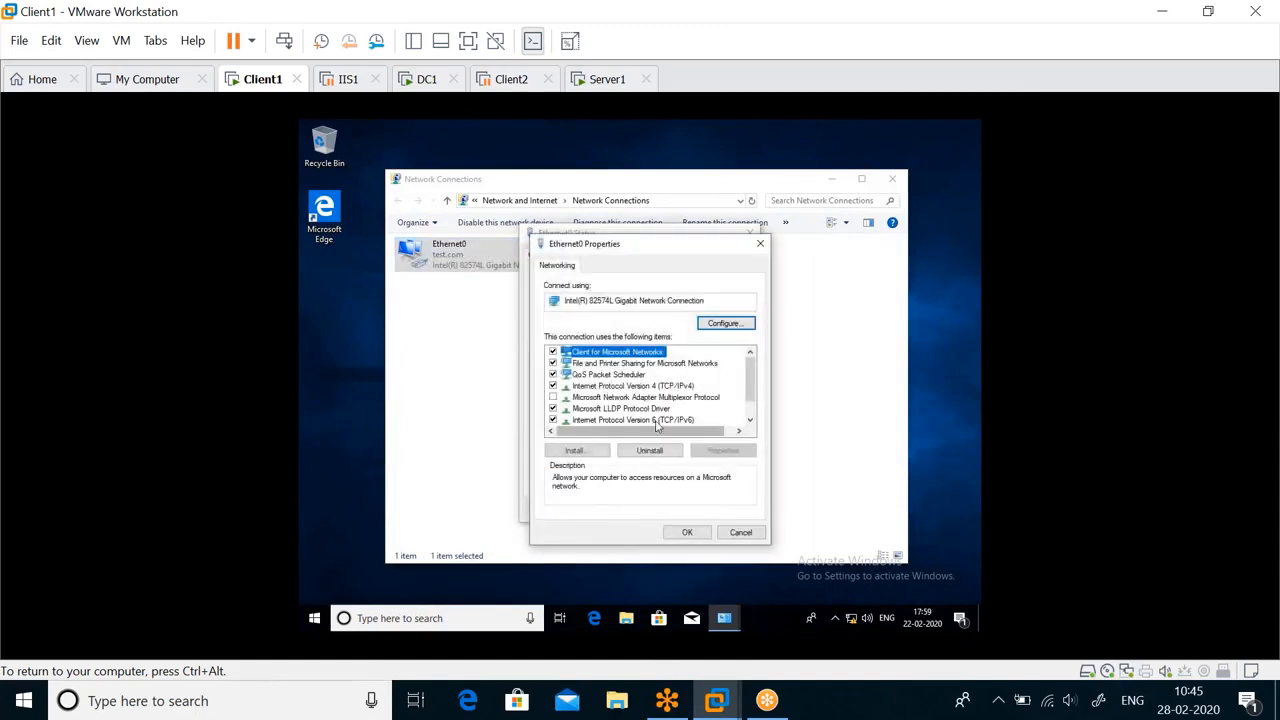
left_click(676, 387)
left_click(735, 450)
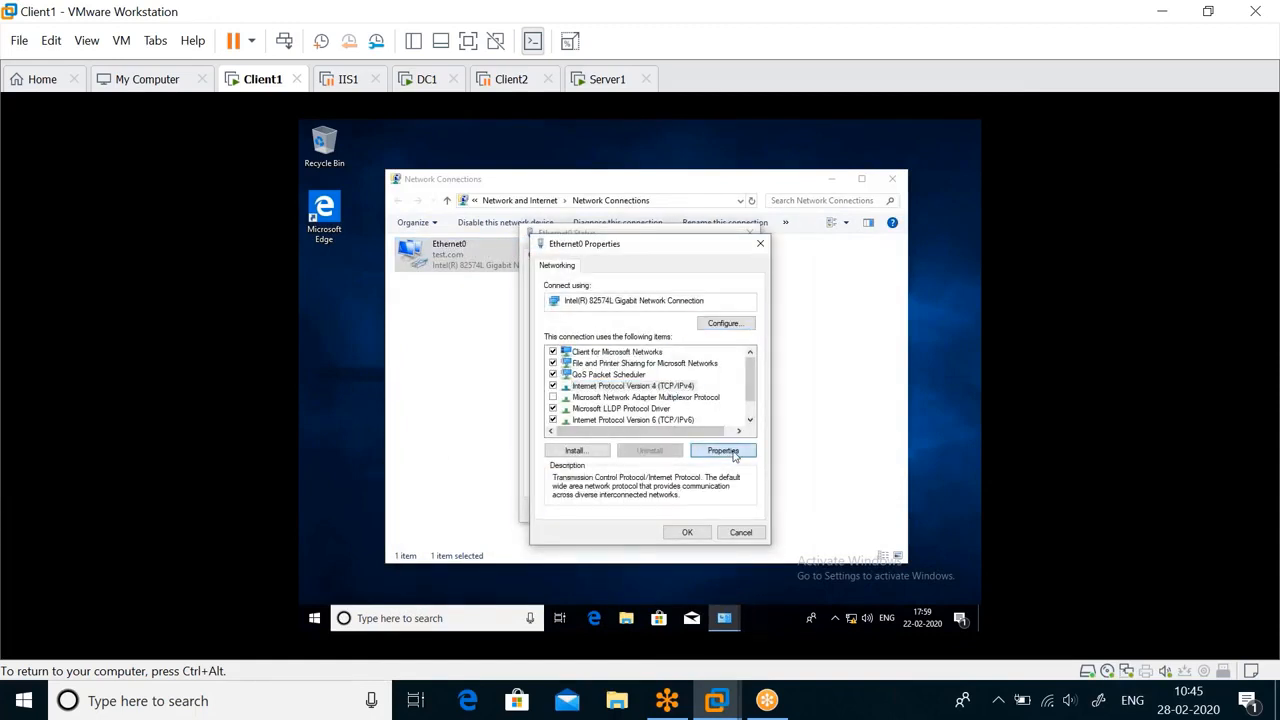
left_click_drag(658, 300, 638, 275)
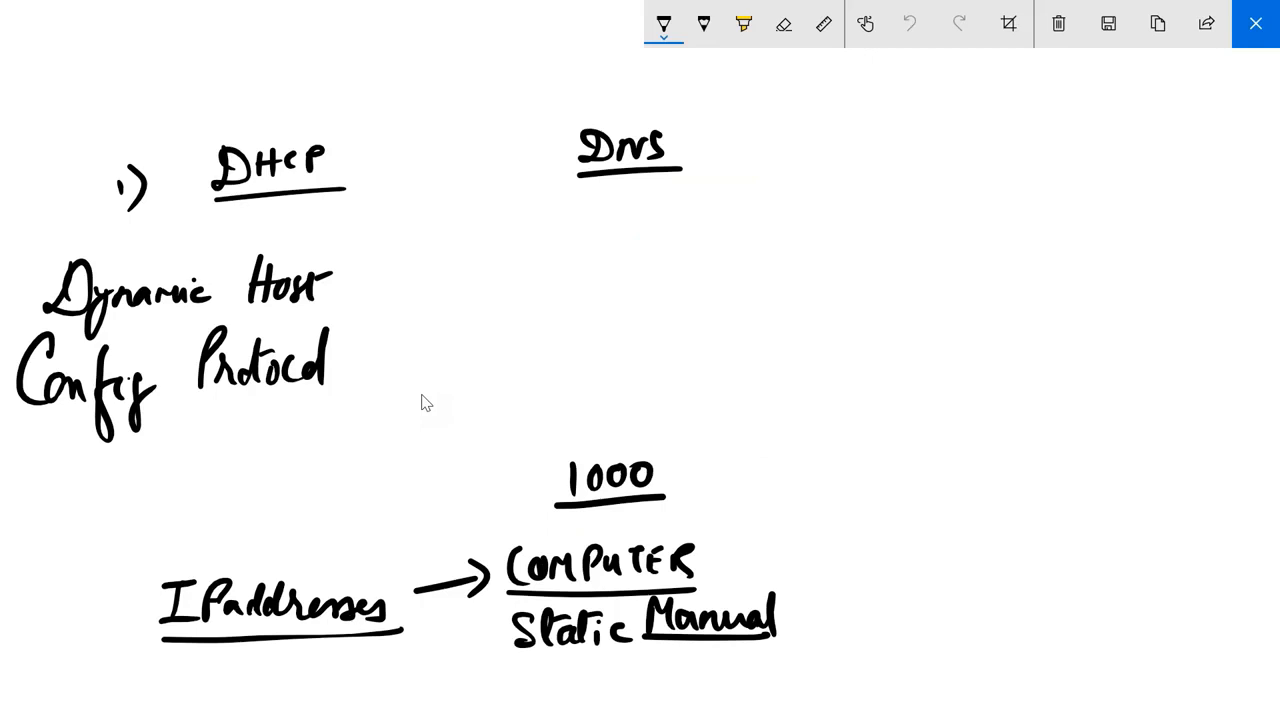
Back on the whiteboard sketch, draw a curved arrow pointing to "COMPUTER" and label it with an underlined "Assign".
mouse_move(819, 510)
left_mouse_down()
mouse_move(708, 548)
mouse_move(738, 549)
left_mouse_up()
mouse_move(755, 496)
left_mouse_down()
mouse_move(775, 496)
mouse_move(771, 481)
left_mouse_up()
mouse_move(787, 473)
left_mouse_down()
mouse_move(776, 493)
mouse_move(826, 488)
left_mouse_up()
mouse_move(842, 468)
left_mouse_down()
mouse_move(828, 498)
mouse_move(862, 462)
left_mouse_up()
left_click_drag(756, 497, 888, 484)
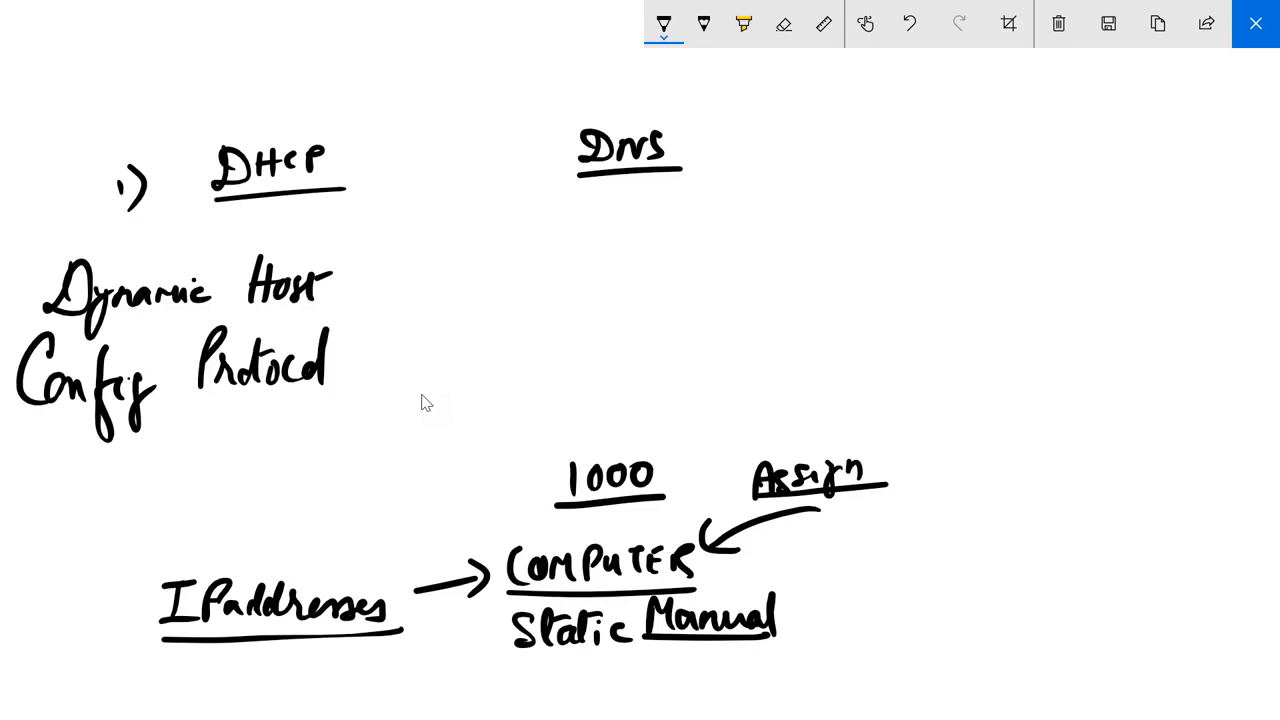
Write the bracketed address range 192.168.0.1 to 192.168.0.50 under the DHCP and DNS headings, joined by an arrow and underlined at its end.
mouse_move(334, 206)
left_mouse_down()
mouse_move(378, 255)
mouse_move(380, 205)
left_mouse_up()
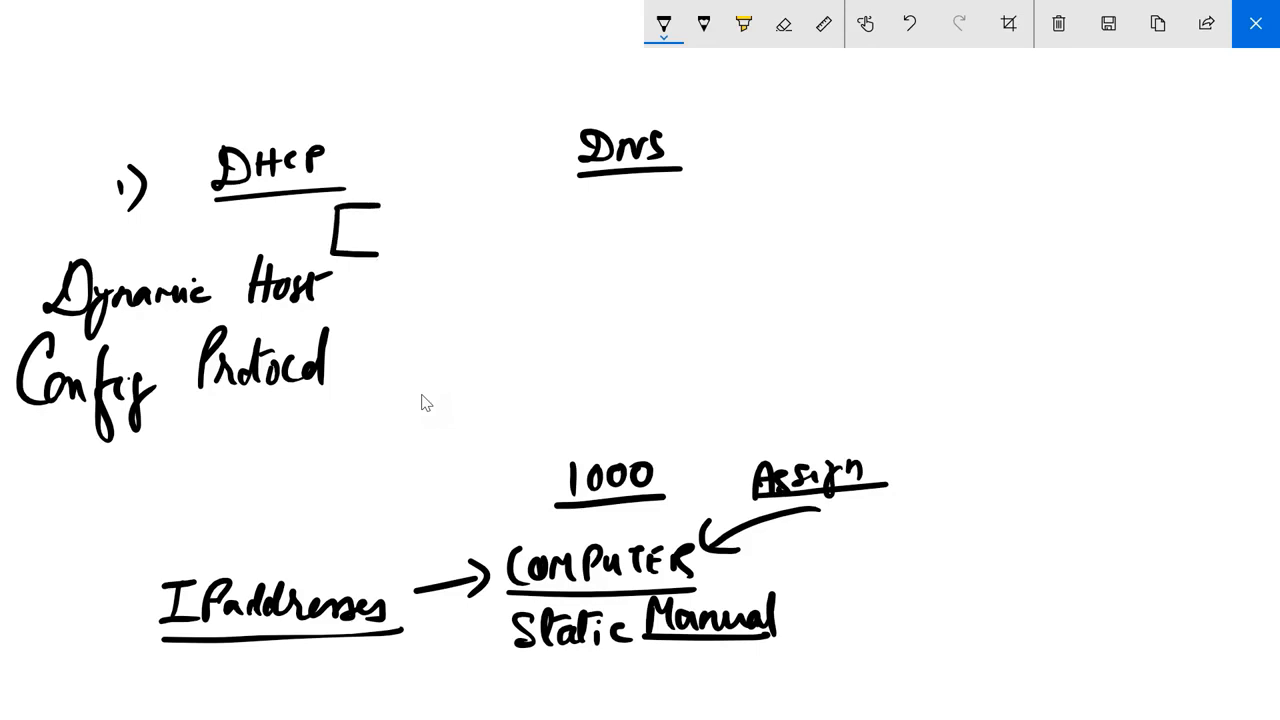
mouse_move(625, 201)
left_mouse_down()
mouse_move(660, 248)
mouse_move(620, 250)
left_mouse_up()
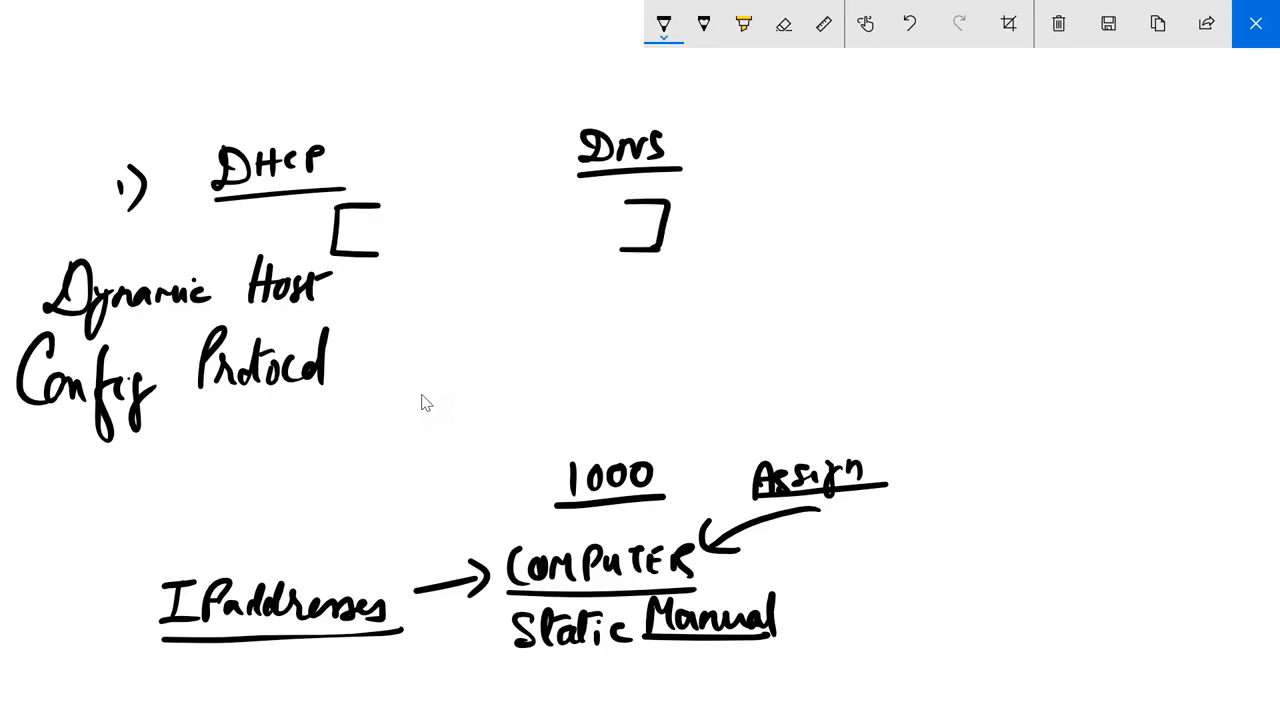
mouse_move(350, 218)
left_mouse_down()
mouse_move(384, 240)
mouse_move(412, 214)
mouse_move(444, 216)
mouse_move(456, 238)
mouse_move(484, 213)
mouse_move(511, 242)
mouse_move(472, 303)
mouse_move(508, 316)
left_mouse_up()
left_click(490, 239)
mouse_move(528, 292)
left_mouse_down()
mouse_move(522, 314)
mouse_move(582, 312)
left_mouse_up()
left_click(567, 310)
mouse_move(602, 288)
left_mouse_down()
mouse_move(598, 308)
mouse_move(618, 290)
mouse_move(690, 308)
mouse_move(726, 294)
left_mouse_up()
left_click(638, 315)
left_click(670, 316)
left_click_drag(518, 334, 736, 328)
mouse_move(752, 278)
left_mouse_down()
mouse_move(782, 282)
mouse_move(736, 334)
left_mouse_up()
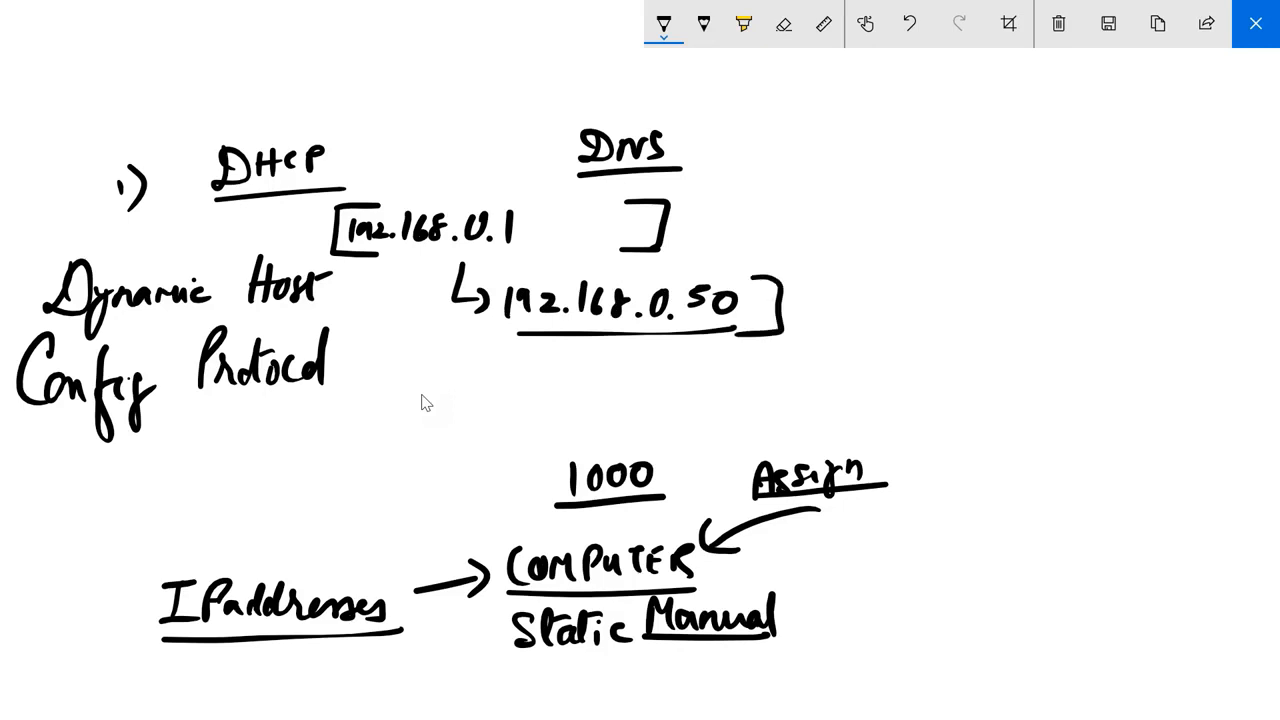
Draw an arrow from "COMPUTER" up to the address range and add an underlined "Pool" with a curved arrow to "DHCP".
mouse_move(500, 556)
left_mouse_down()
mouse_move(464, 516)
mouse_move(424, 418)
mouse_move(405, 332)
mouse_move(422, 340)
left_mouse_up()
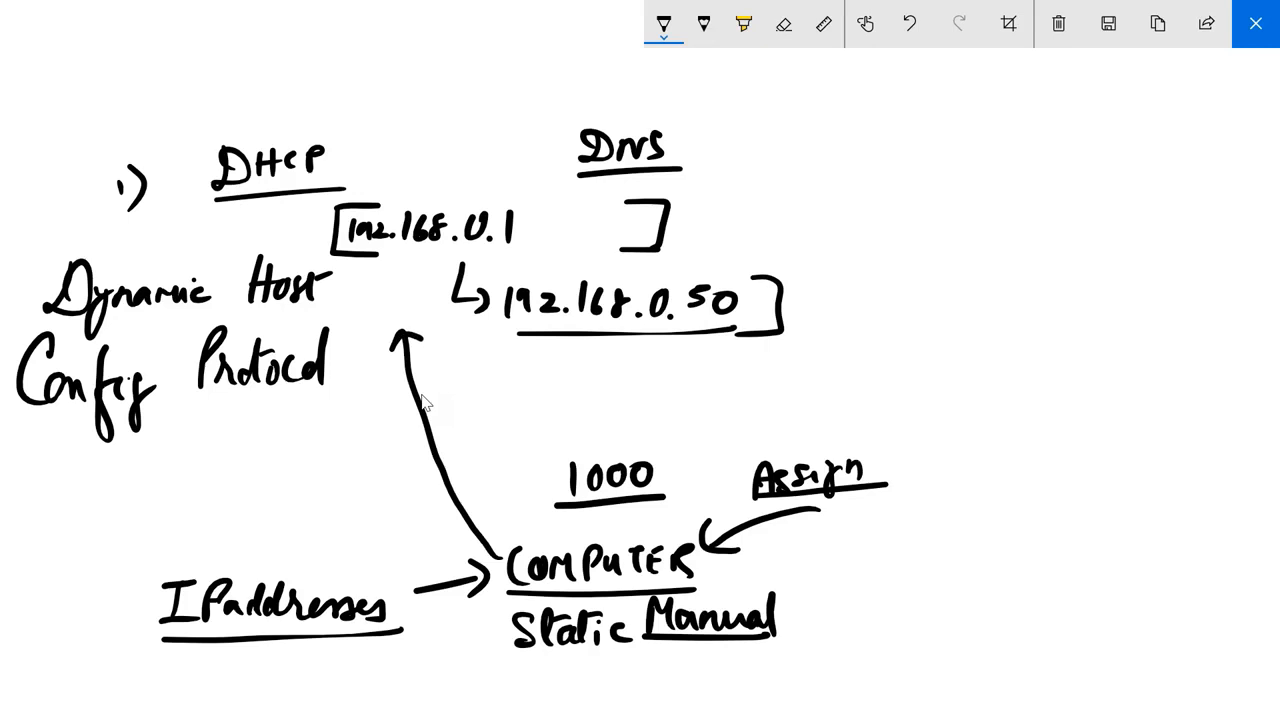
left_click_drag(375, 128, 377, 175)
mouse_move(376, 128)
left_mouse_down()
mouse_move(380, 150)
mouse_move(450, 168)
left_mouse_up()
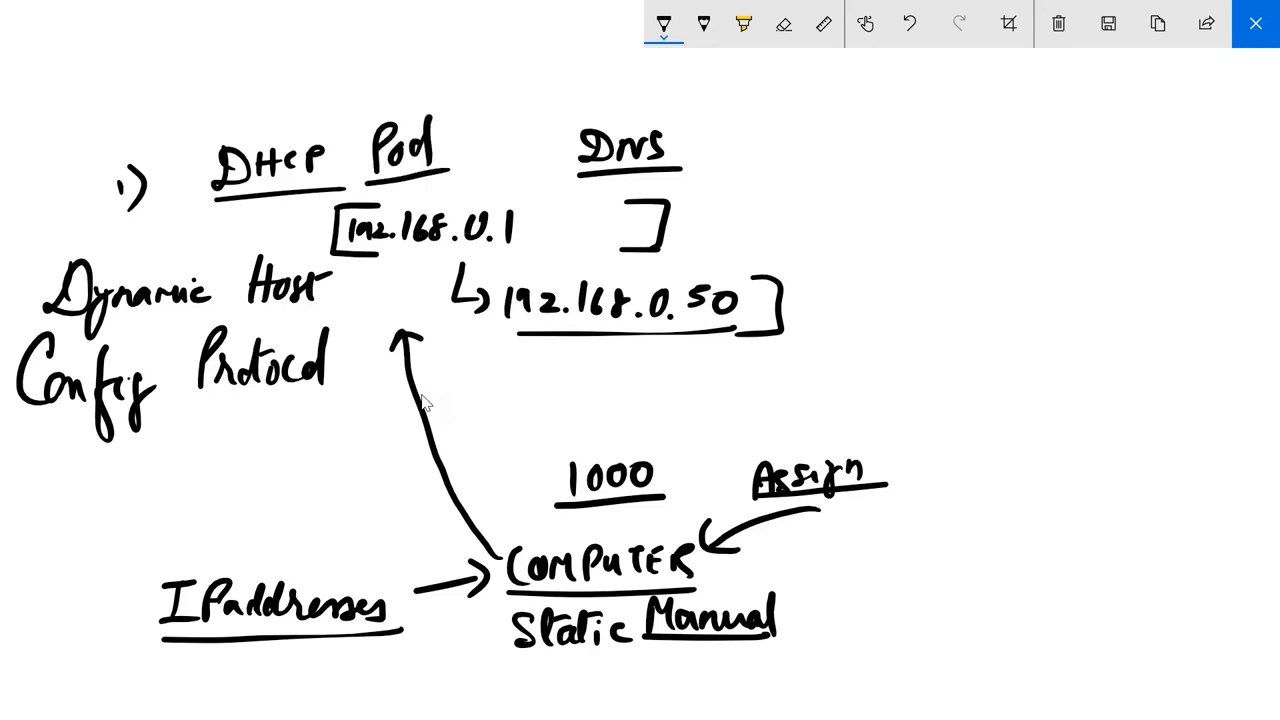
mouse_move(368, 116)
left_mouse_down()
mouse_move(294, 108)
mouse_move(270, 131)
mouse_move(314, 136)
left_mouse_up()
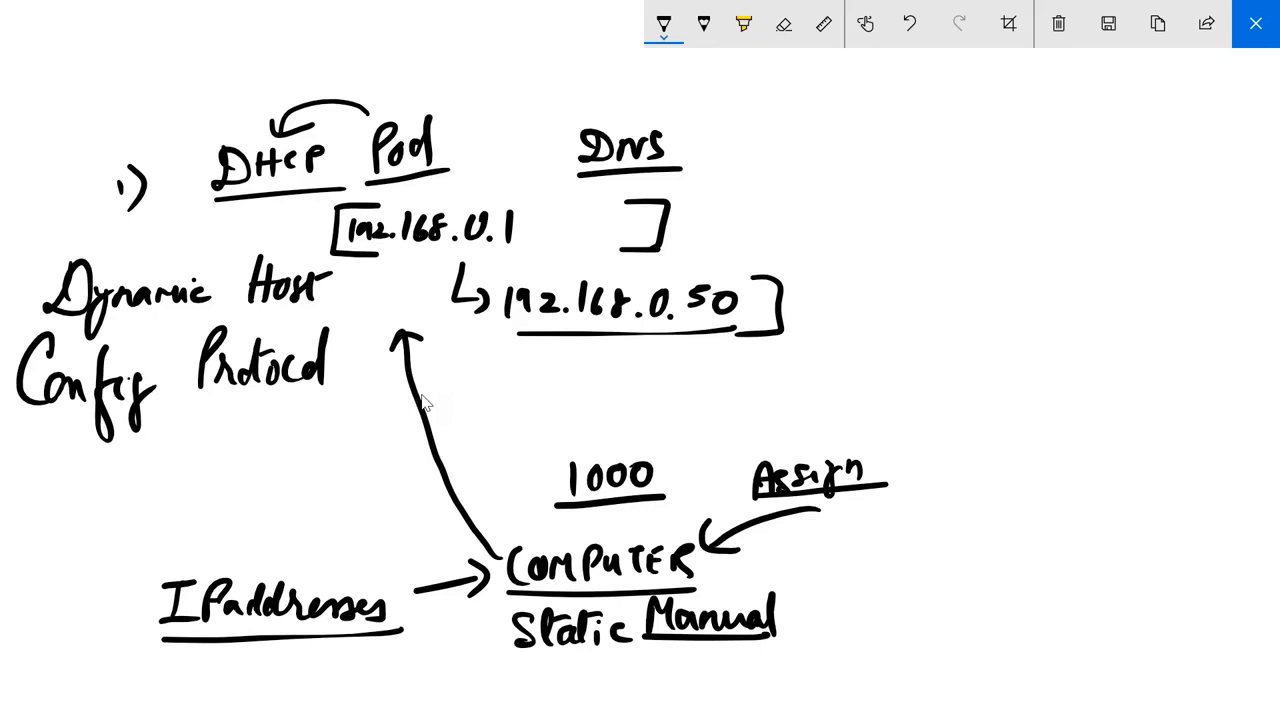
Handwrite "Automates the" beside the DNS heading.
mouse_move(742, 110)
left_mouse_down()
mouse_move(738, 157)
mouse_move(762, 155)
left_mouse_up()
left_click_drag(744, 132, 758, 126)
left_click_drag(765, 127, 782, 148)
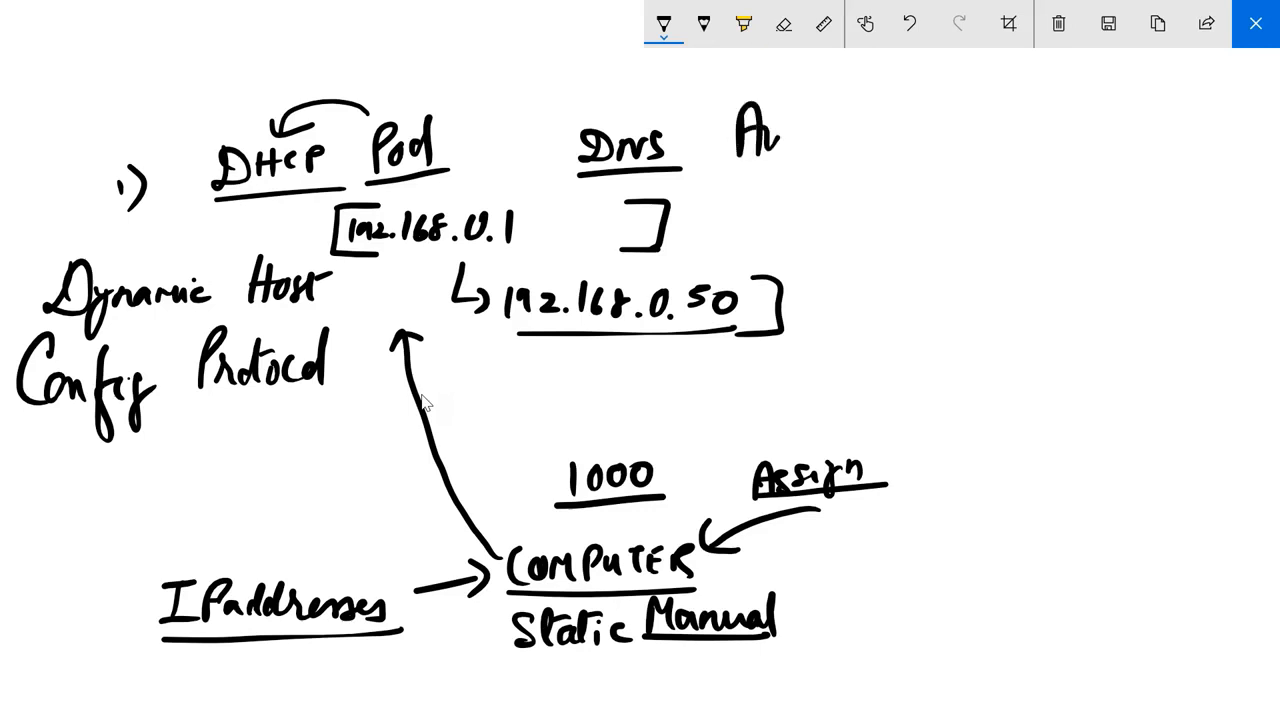
mouse_move(802, 99)
left_mouse_down()
mouse_move(799, 152)
mouse_move(823, 104)
left_mouse_up()
left_click_drag(811, 122, 900, 140)
left_click_drag(898, 128, 936, 136)
left_click_drag(958, 126, 978, 126)
left_click_drag(985, 78, 968, 132)
mouse_move(990, 86)
left_mouse_down()
mouse_move(1002, 128)
mouse_move(1022, 120)
left_mouse_up()
Continue the handwritten sentence with "assignment of IP address" and underline "address".
mouse_move(808, 190)
left_mouse_down()
mouse_move(830, 218)
mouse_move(876, 210)
mouse_move(860, 214)
left_mouse_up()
mouse_move(898, 190)
left_mouse_down()
mouse_move(888, 236)
mouse_move(966, 190)
left_mouse_up()
left_click_drag(984, 192, 1048, 186)
mouse_move(1066, 156)
left_mouse_down()
mouse_move(1044, 244)
mouse_move(1070, 200)
left_mouse_up()
mouse_move(1082, 154)
left_mouse_down()
mouse_move(1110, 152)
mouse_move(1090, 196)
left_mouse_up()
left_click_drag(1082, 196, 1114, 190)
mouse_move(1120, 160)
left_mouse_down()
mouse_move(1120, 194)
mouse_move(1130, 170)
left_mouse_up()
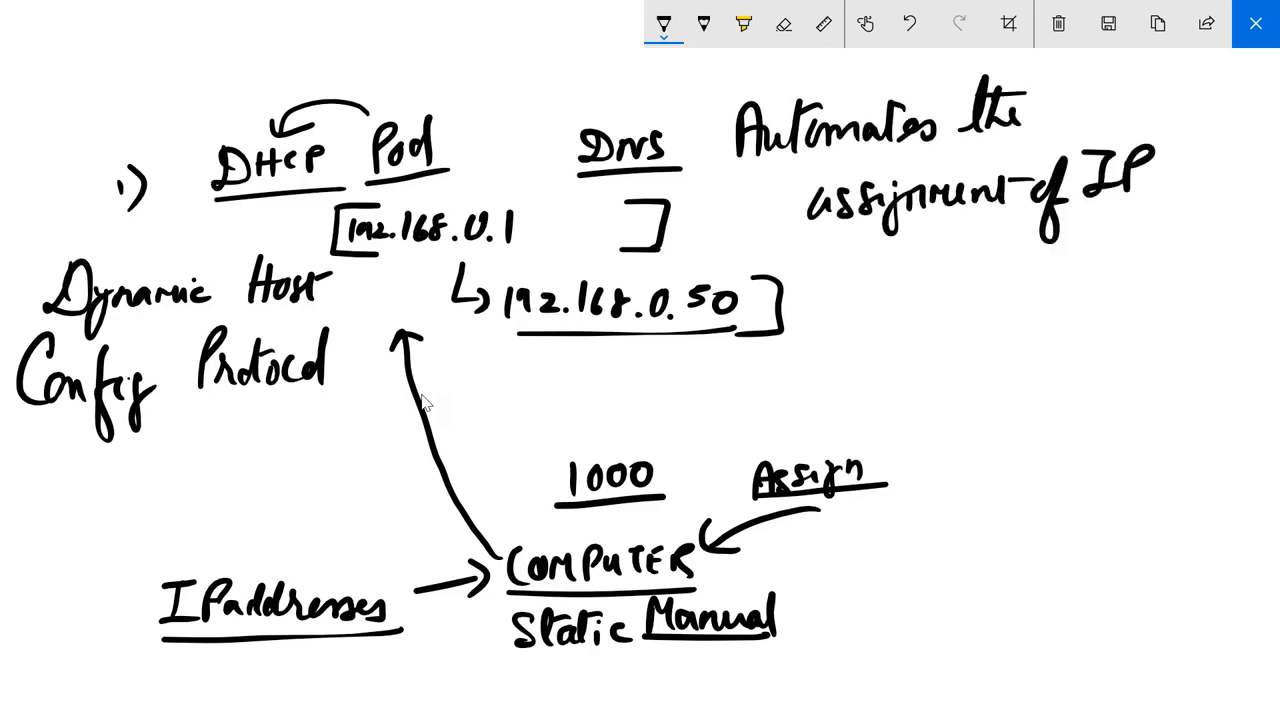
left_click_drag(1100, 258, 1100, 282)
left_click_drag(1112, 270, 1140, 240)
mouse_move(1145, 270)
left_mouse_down()
mouse_move(1176, 236)
mouse_move(1224, 256)
mouse_move(1222, 288)
left_mouse_up()
left_click_drag(1076, 306, 1246, 302)
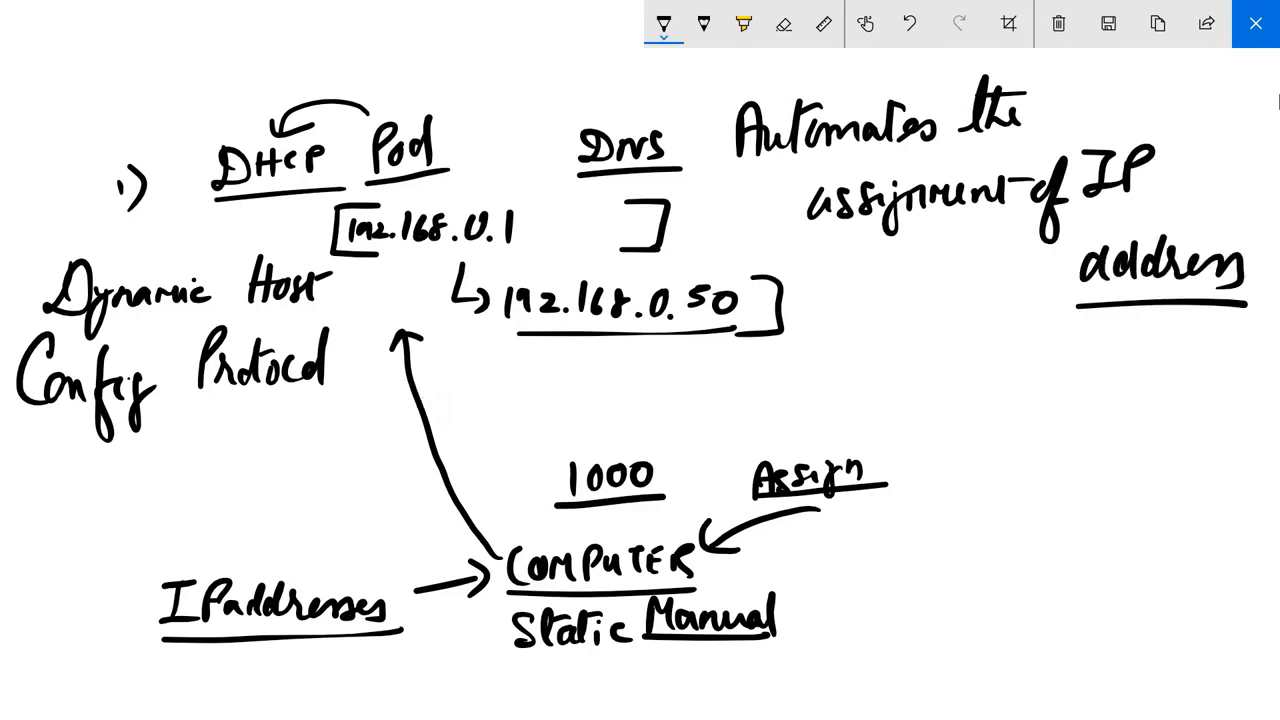
Leave the sketch and enter 192.168.0.100 as the default gateway in Client1's IPv4 properties.
left_click(1256, 23)
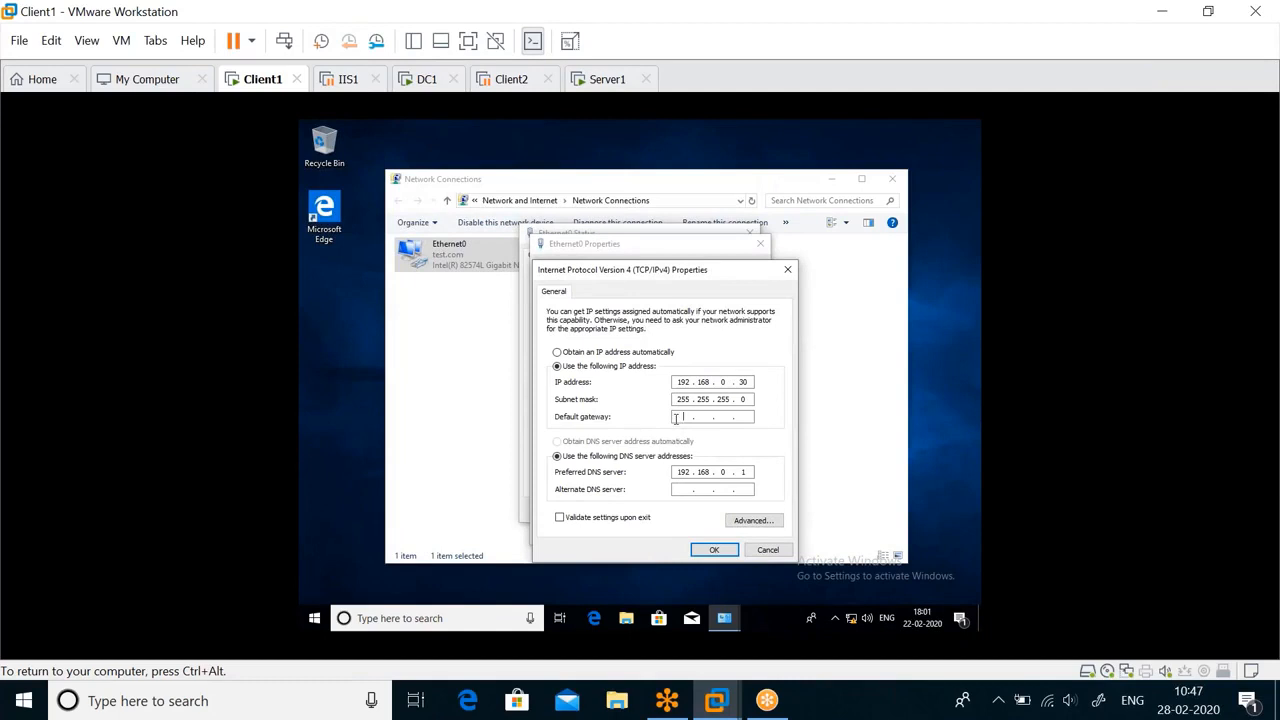
type("192 . 168 . 0 . 100")
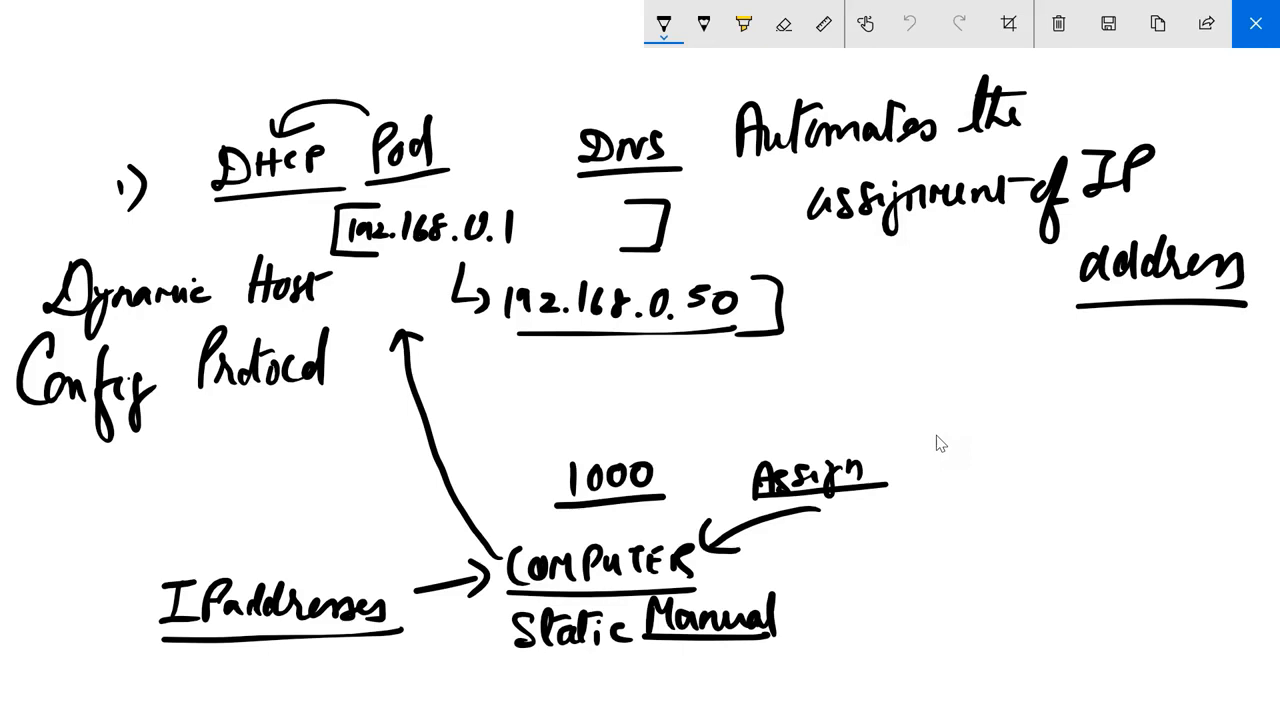
Return to the sketch and handwrite an underlined "Name to IPaddresses" above the DNS heading, with an arrow pointing to "DNS".
left_click_drag(538, 89, 555, 137)
mouse_move(472, 90)
left_mouse_down()
mouse_move(500, 60)
mouse_move(516, 86)
mouse_move(557, 82)
left_mouse_up()
mouse_move(577, 62)
left_mouse_down()
mouse_move(578, 90)
mouse_move(596, 90)
left_mouse_up()
mouse_move(588, 78)
left_mouse_down()
mouse_move(599, 88)
mouse_move(640, 62)
left_mouse_up()
mouse_move(628, 64)
left_mouse_down()
mouse_move(626, 94)
mouse_move(660, 72)
mouse_move(668, 90)
left_mouse_up()
mouse_move(692, 58)
left_mouse_down()
mouse_move(690, 92)
mouse_move(794, 70)
left_mouse_up()
left_click_drag(538, 100, 728, 104)
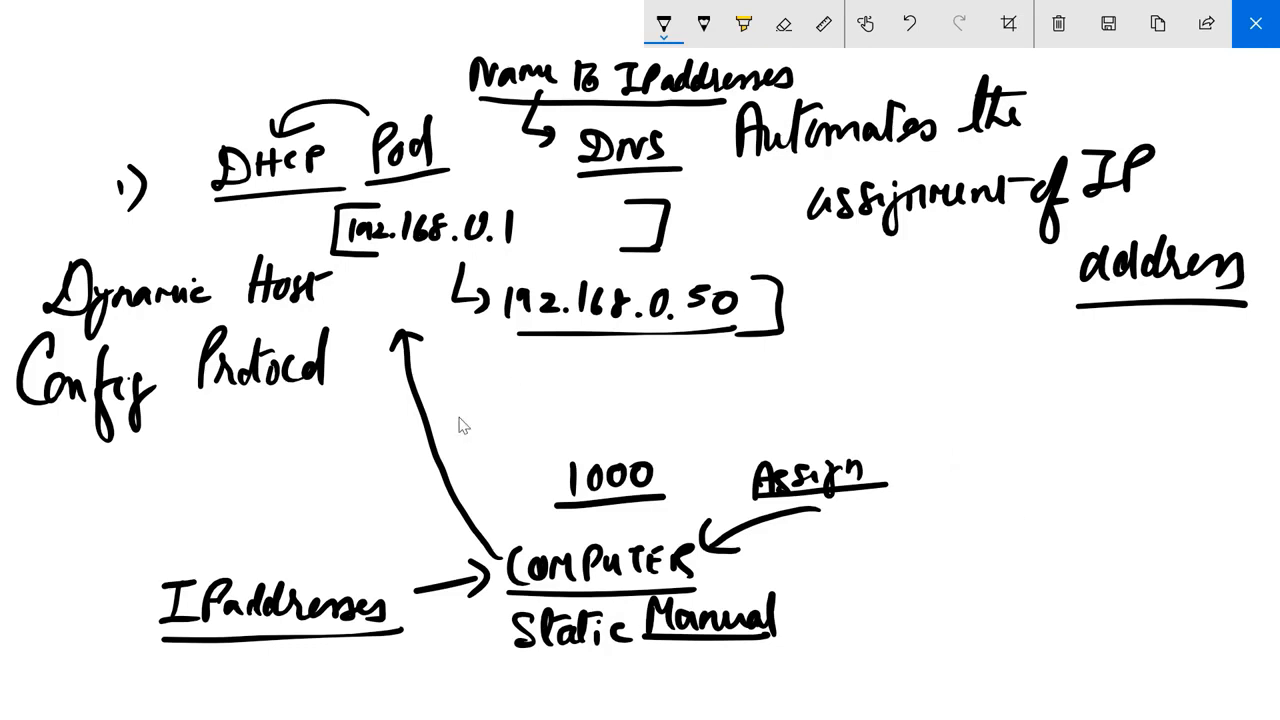
Leave the sketch, discard the IPv4 settings entry, and close all of Client1's network connection windows.
left_click(1256, 23)
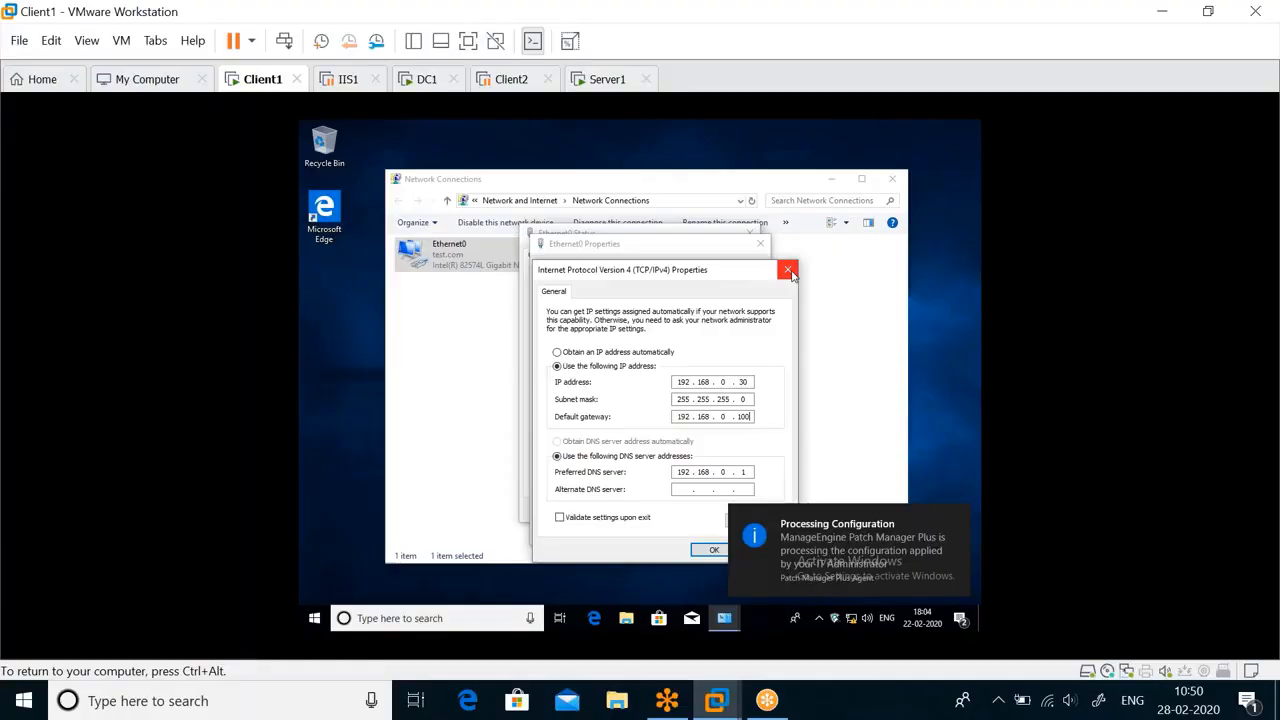
left_click(788, 270)
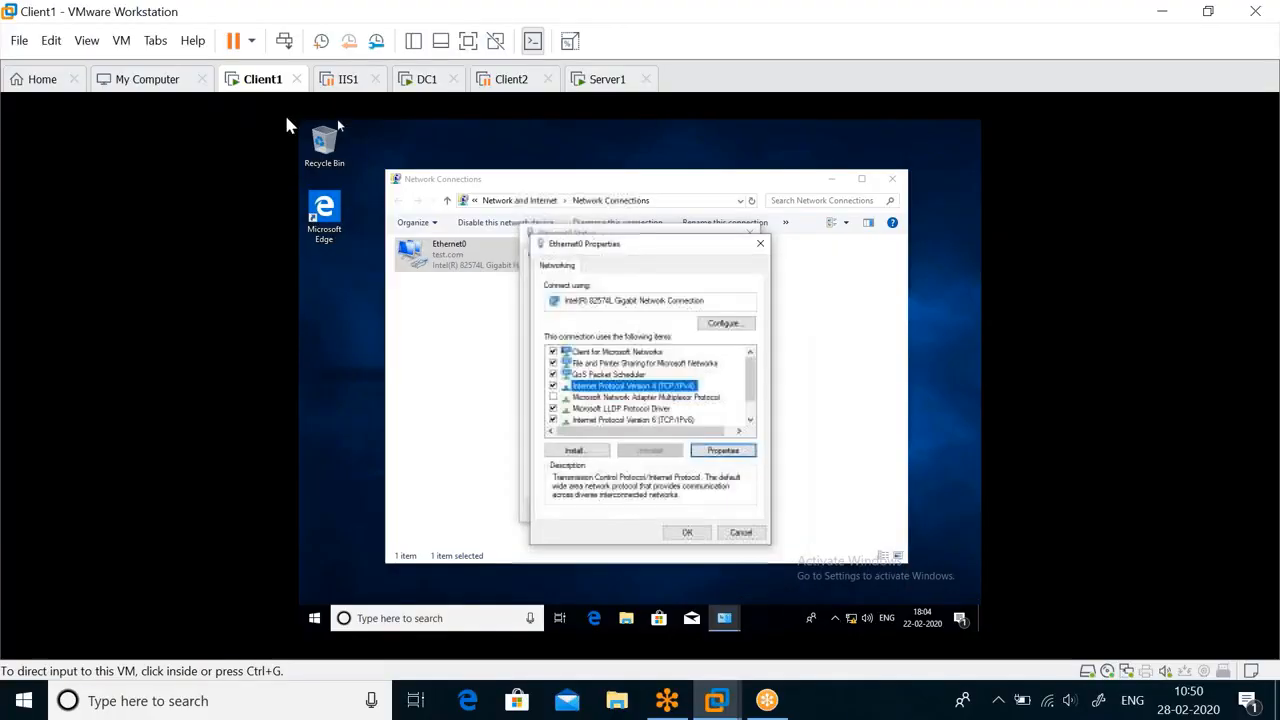
left_click(740, 532)
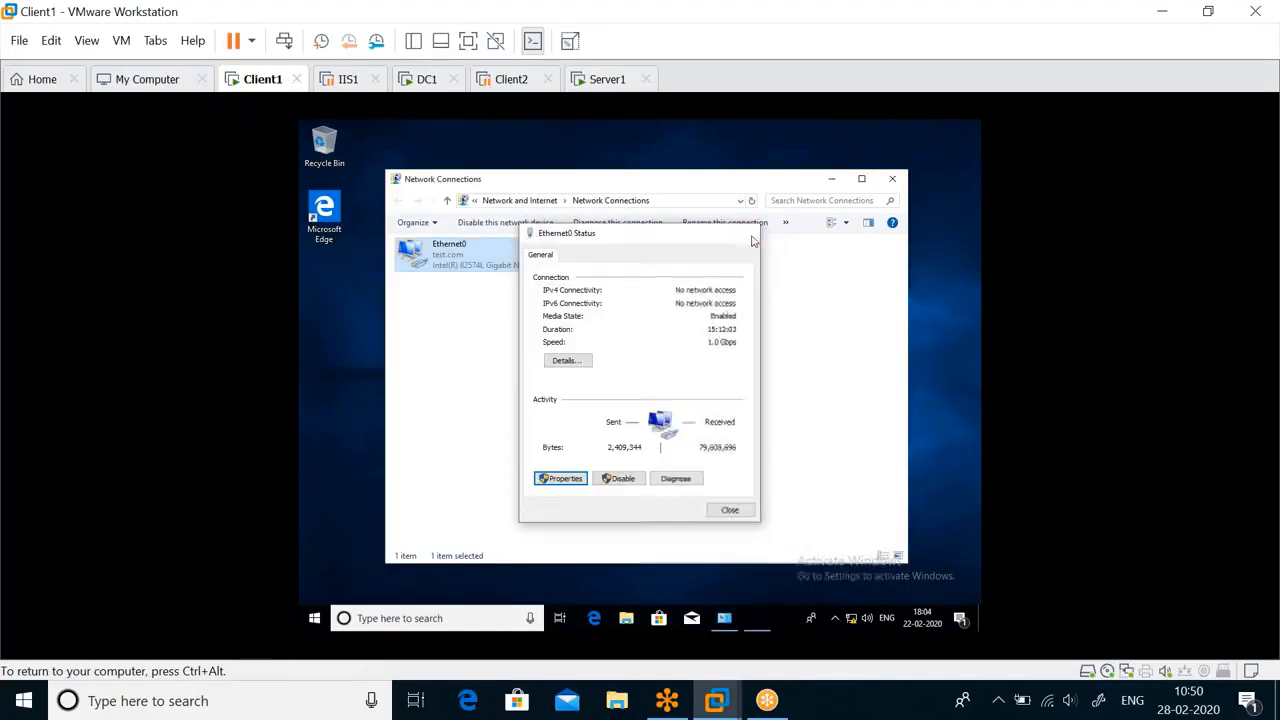
left_click(737, 509)
left_click(891, 181)
Switch to the Server1 virtual machine and unlock its Windows session.
left_click(427, 79)
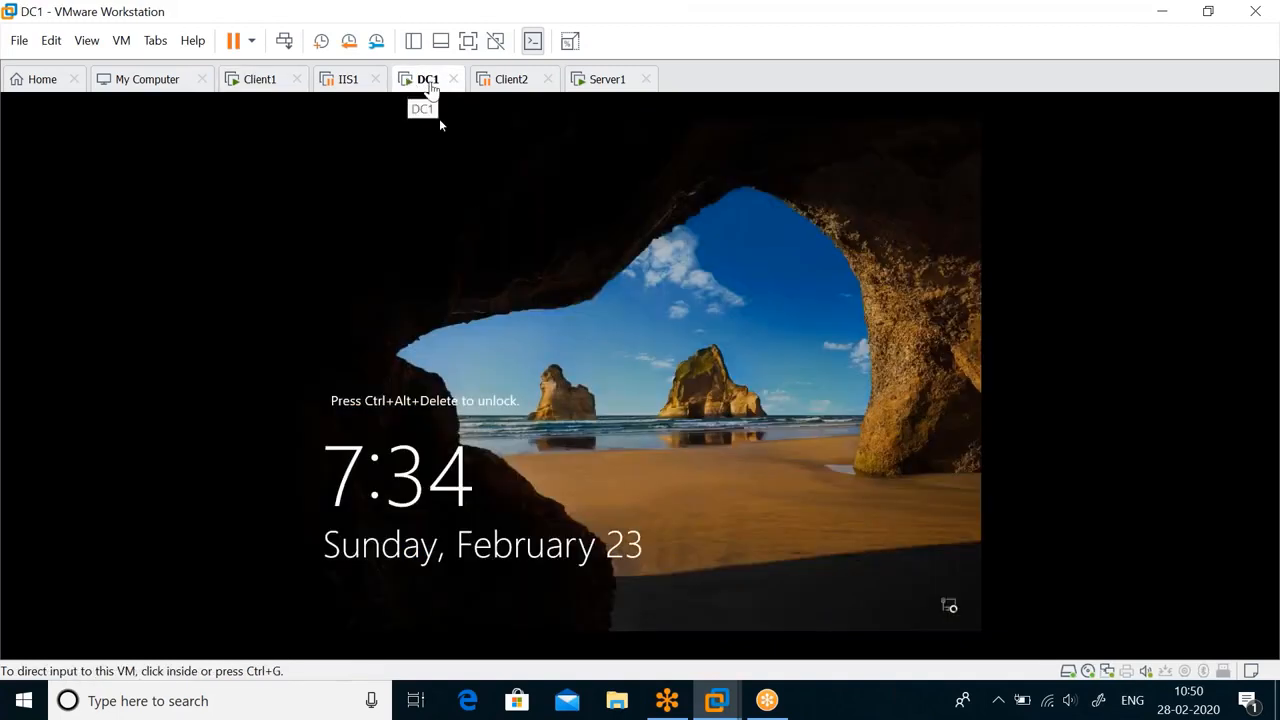
left_click(602, 82)
left_click(622, 268)
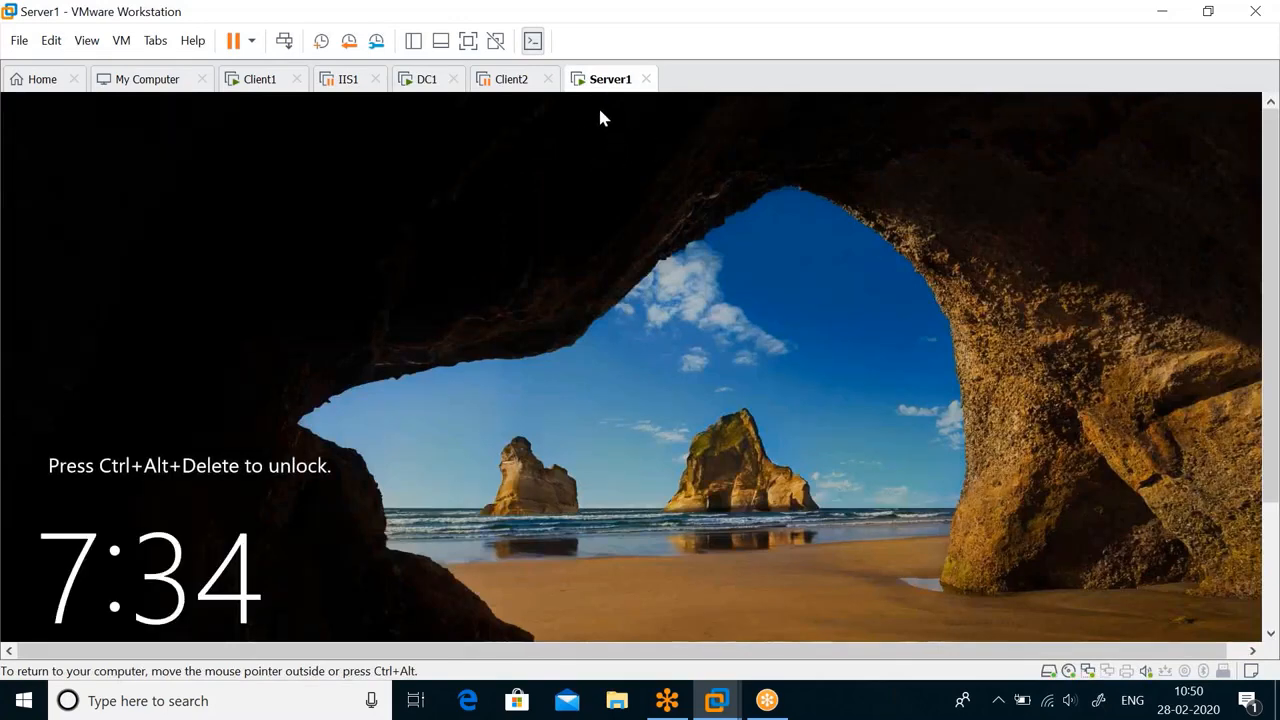
left_click(121, 40)
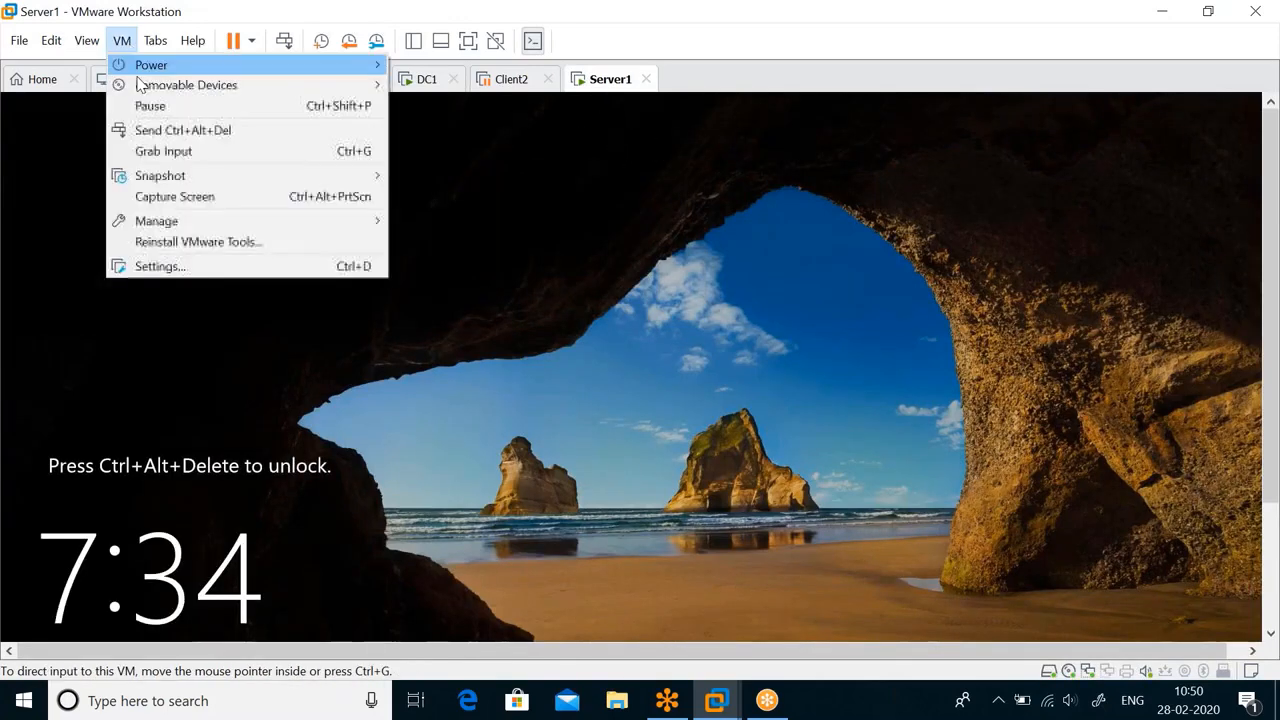
left_click(165, 130)
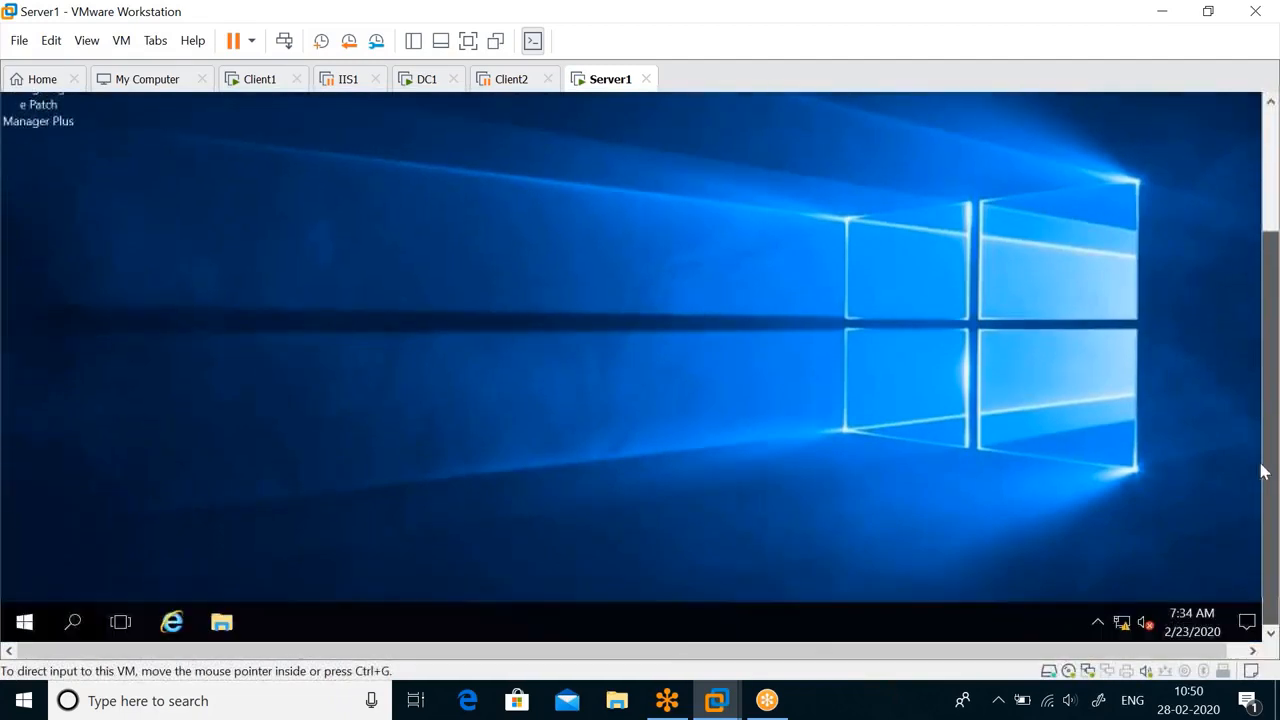
Open Server Manager on Server1 and start the Add Roles and Features Wizard.
left_click(24, 622)
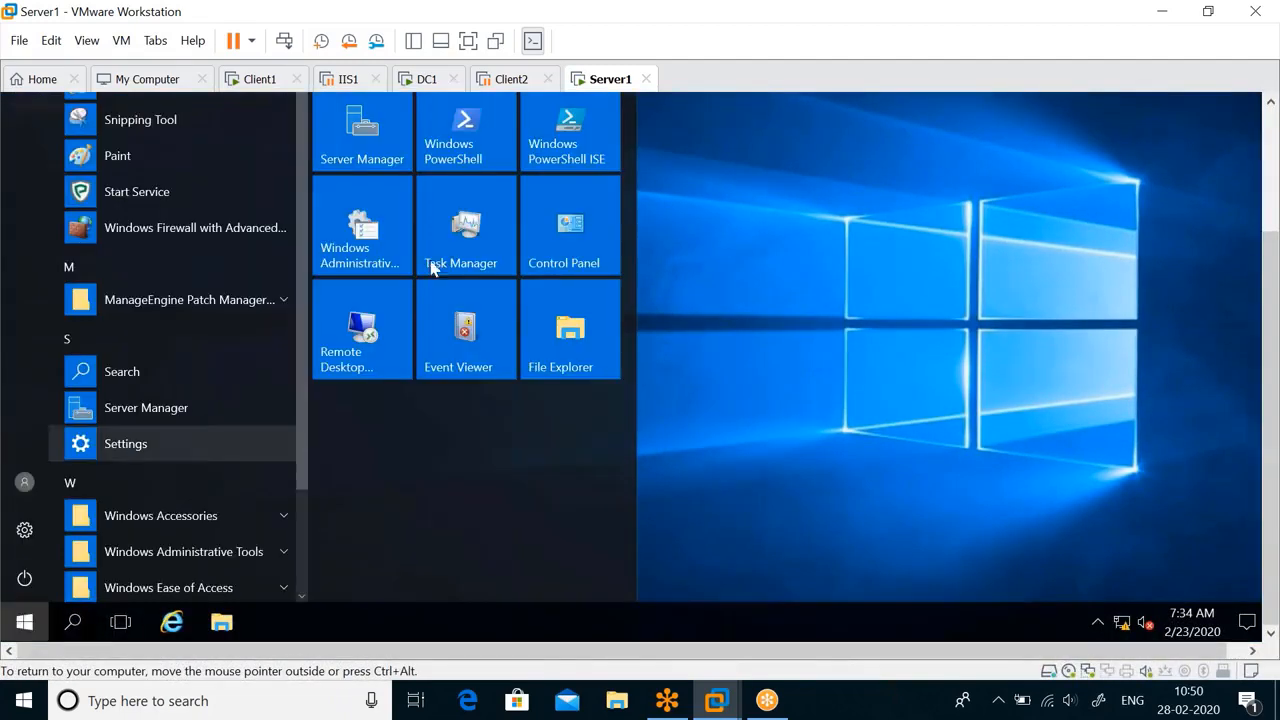
left_click(366, 160)
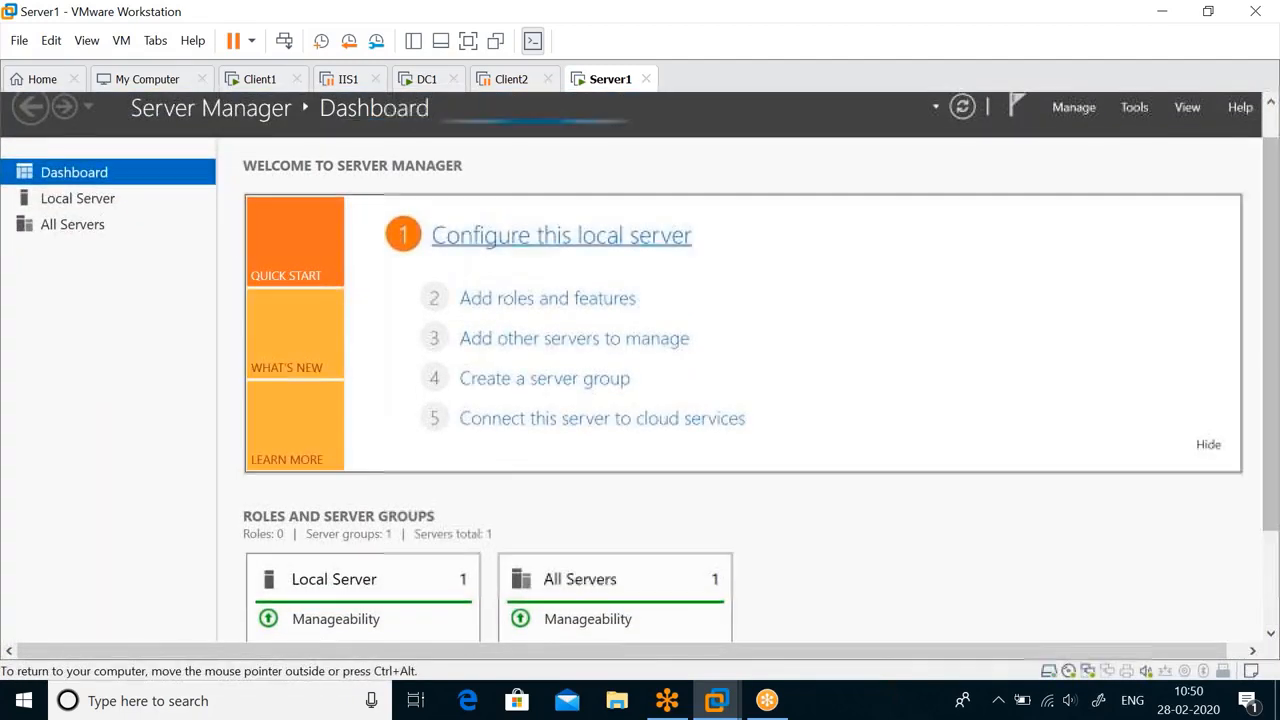
left_click(547, 298)
Choose a role-based installation on Server1 and select the DHCP Server role together with its required management tools.
left_click(709, 634)
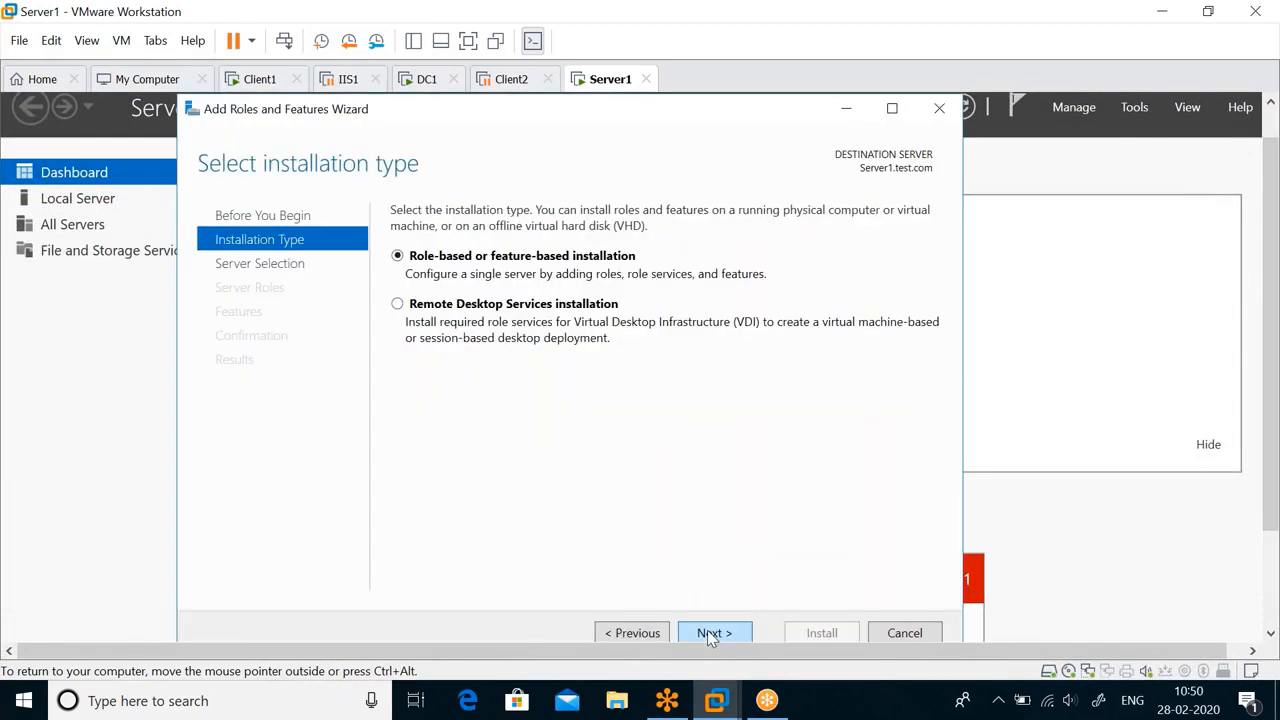
left_click(707, 630)
left_click(707, 630)
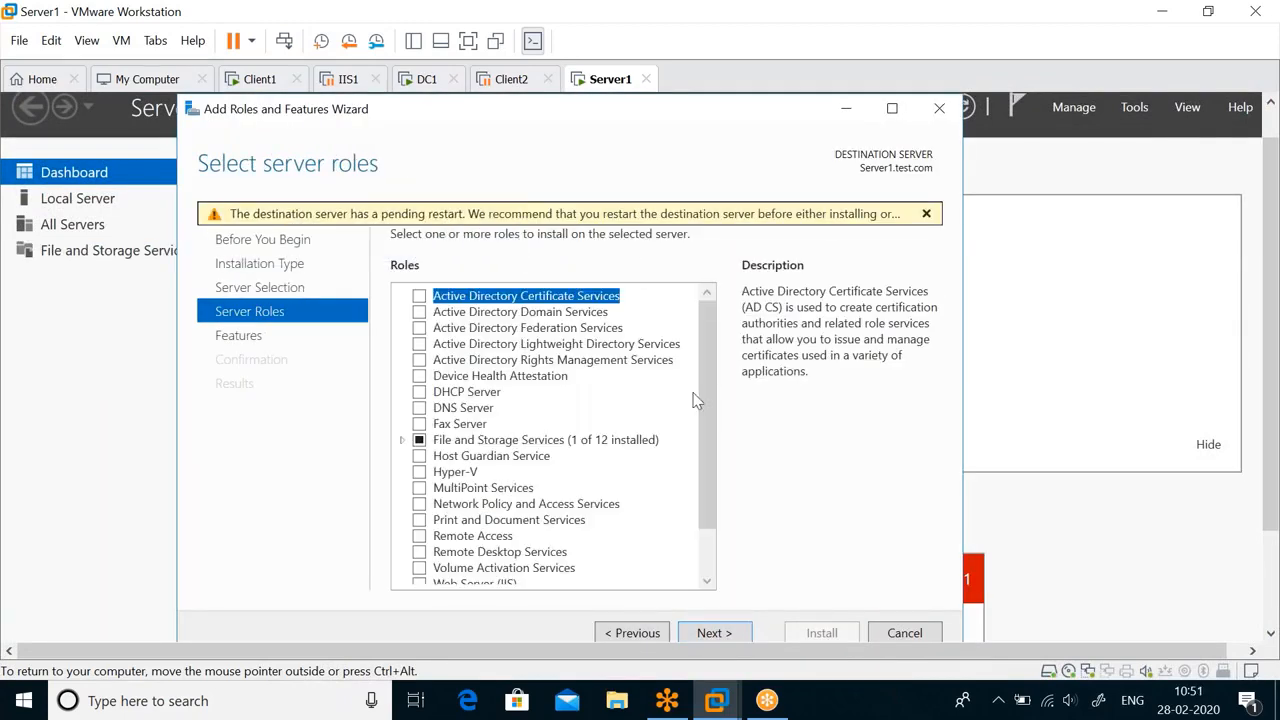
mouse_move(703, 374)
left_mouse_down()
mouse_move(695, 476)
mouse_move(700, 380)
left_mouse_up()
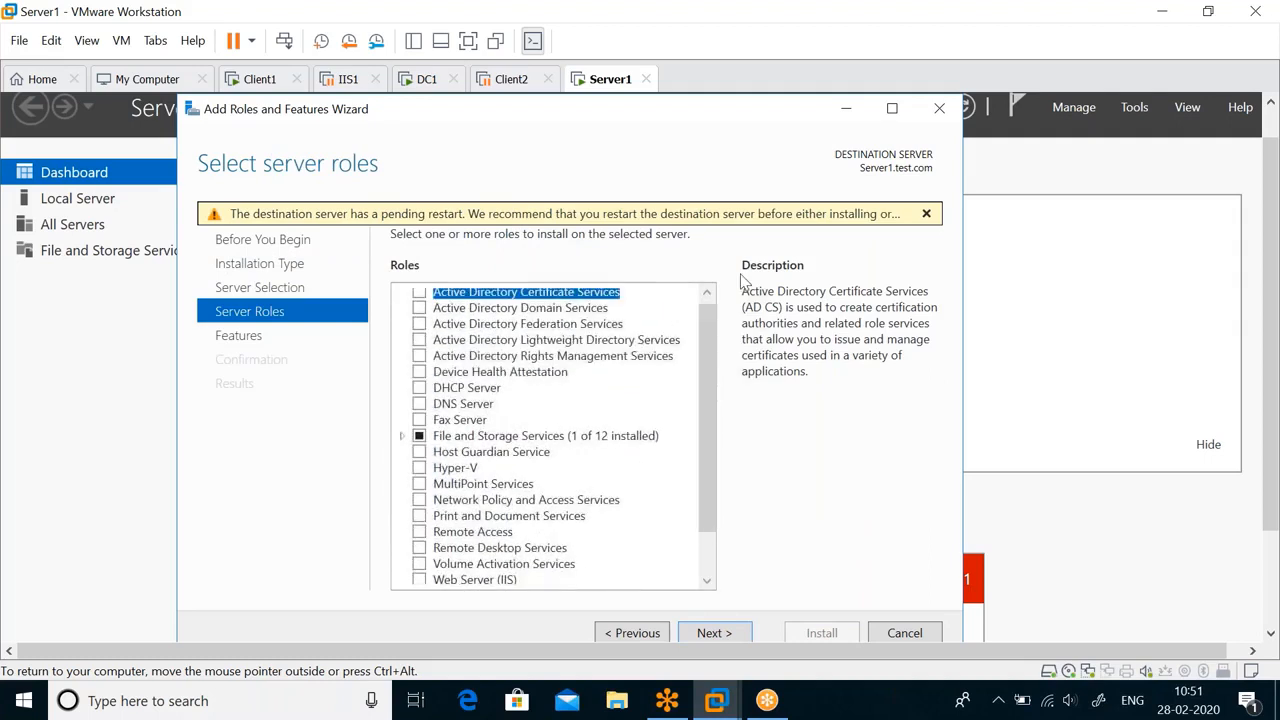
left_click(419, 388)
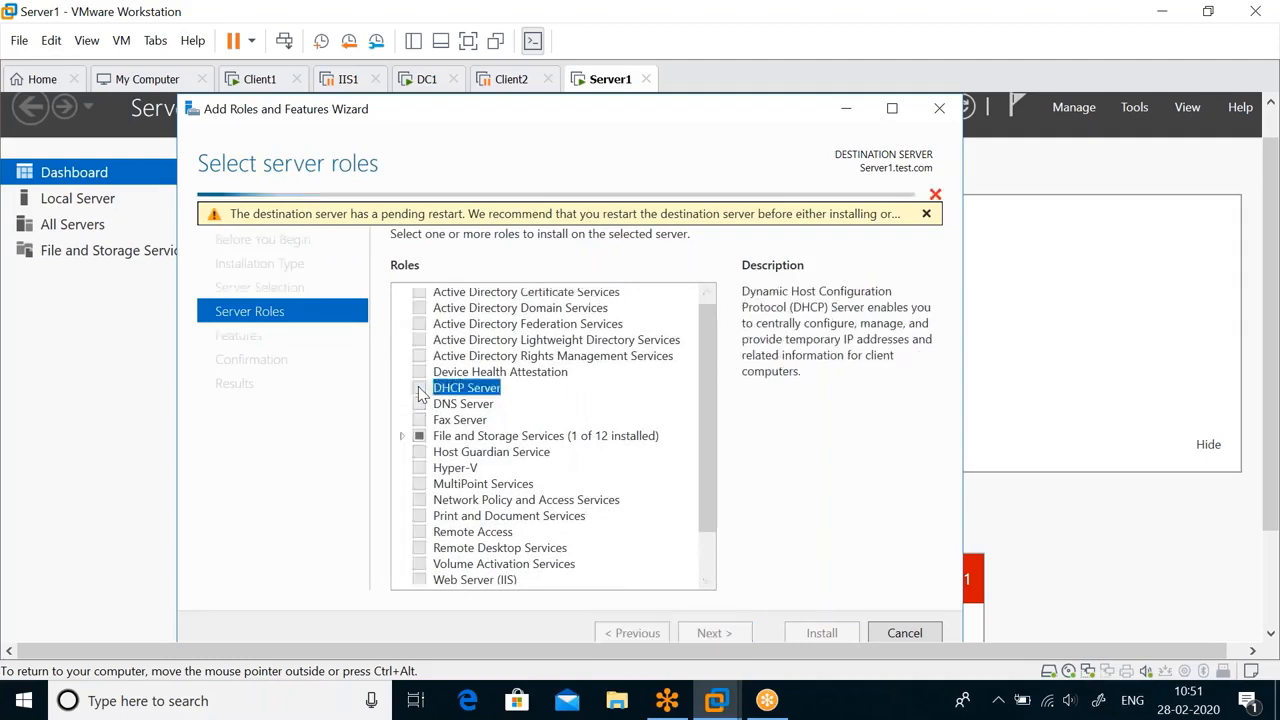
left_click(636, 541)
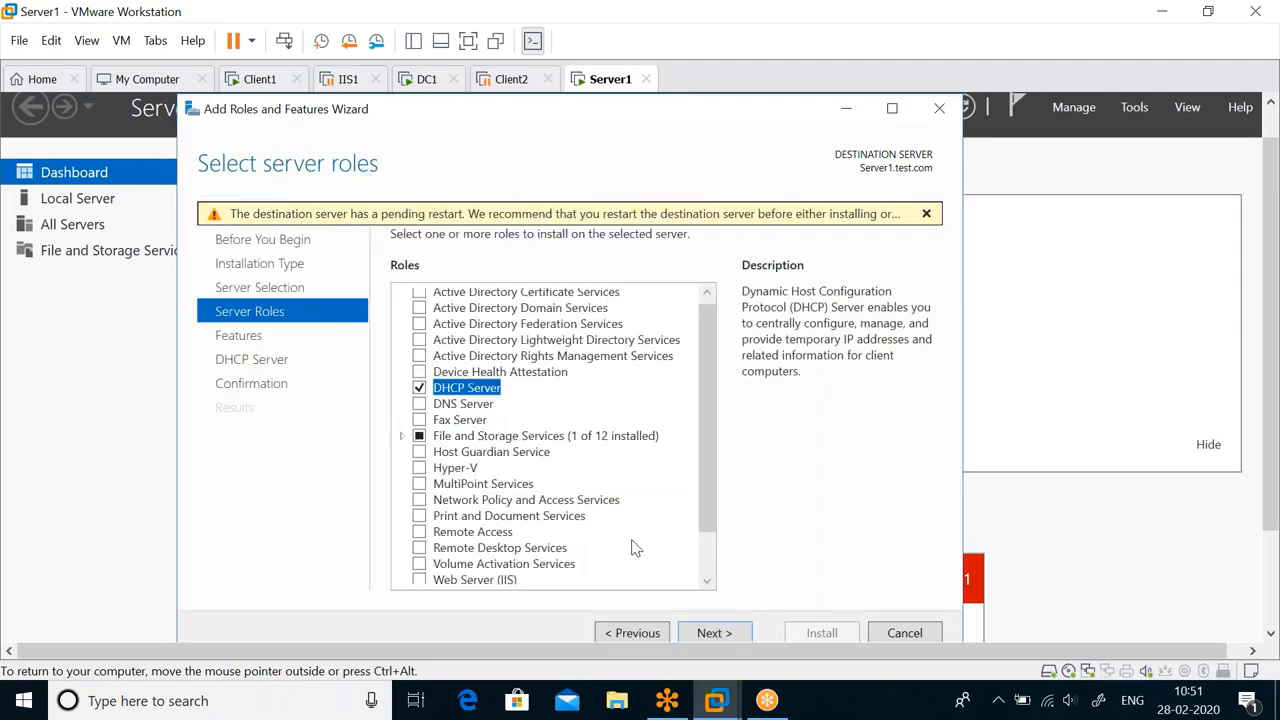
Keep the default features and install the DHCP Server role without automatic restart.
left_click(721, 632)
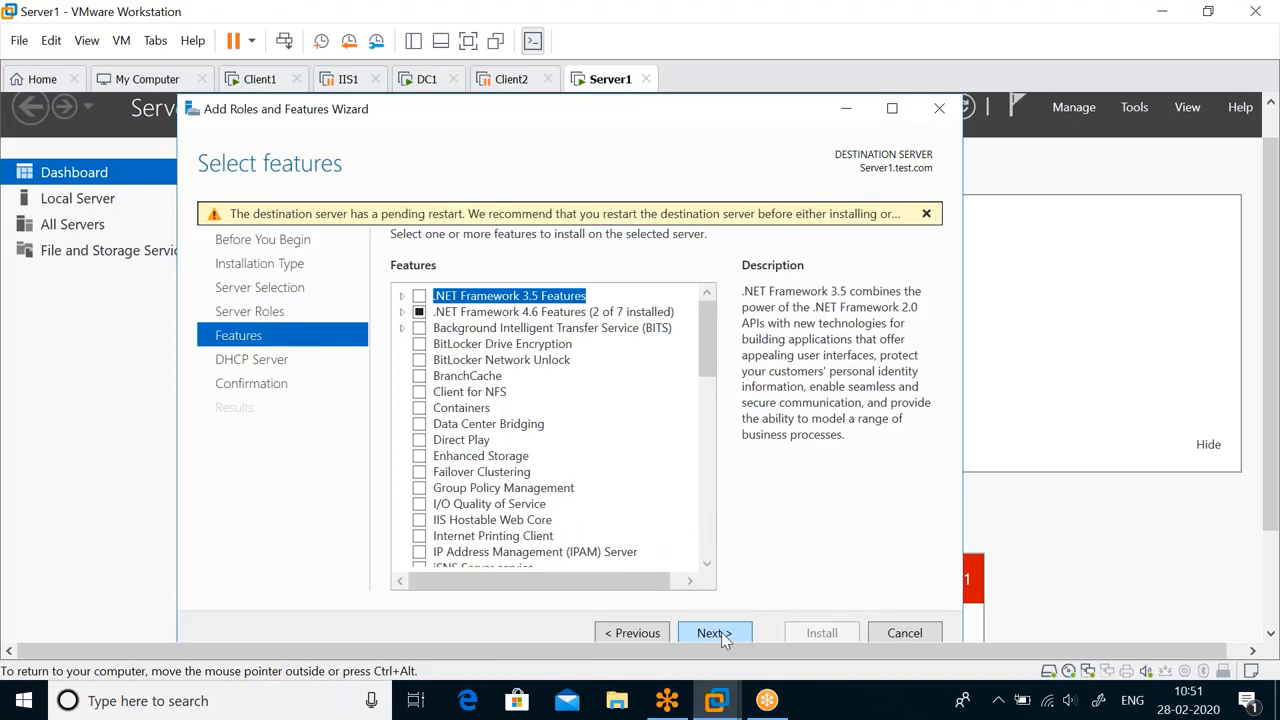
left_click(721, 632)
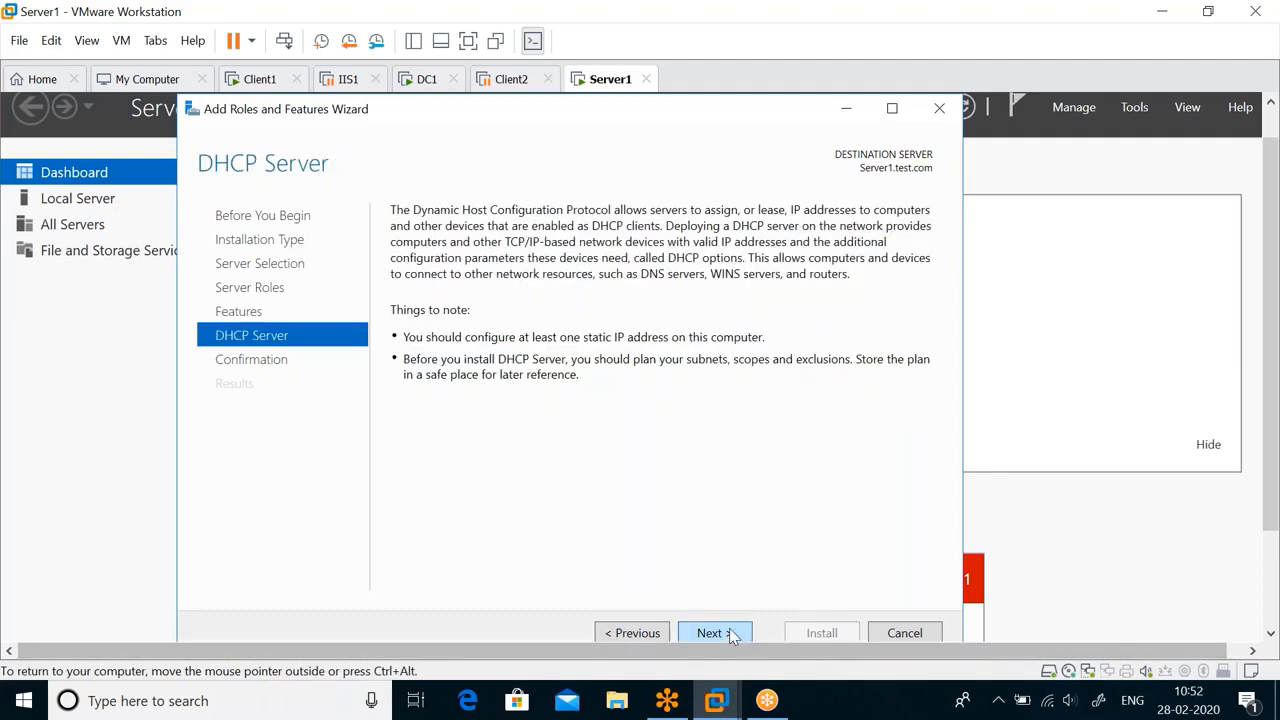
left_click(729, 633)
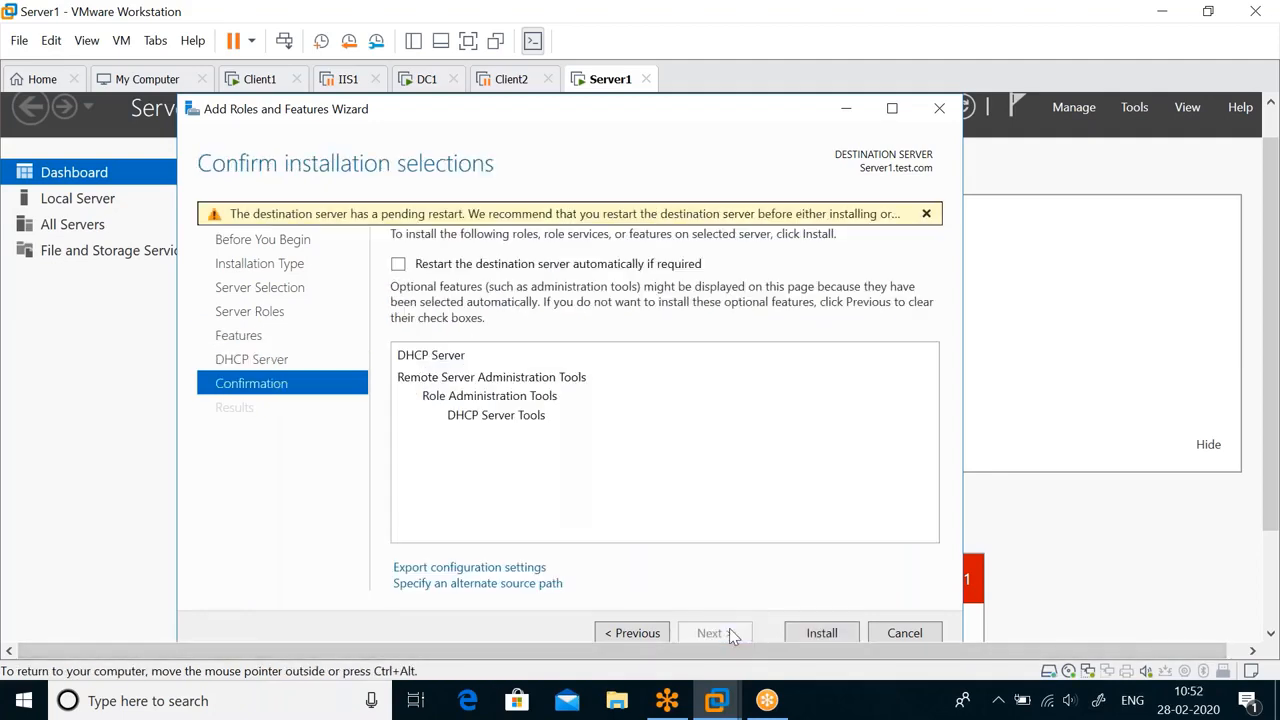
left_click(831, 634)
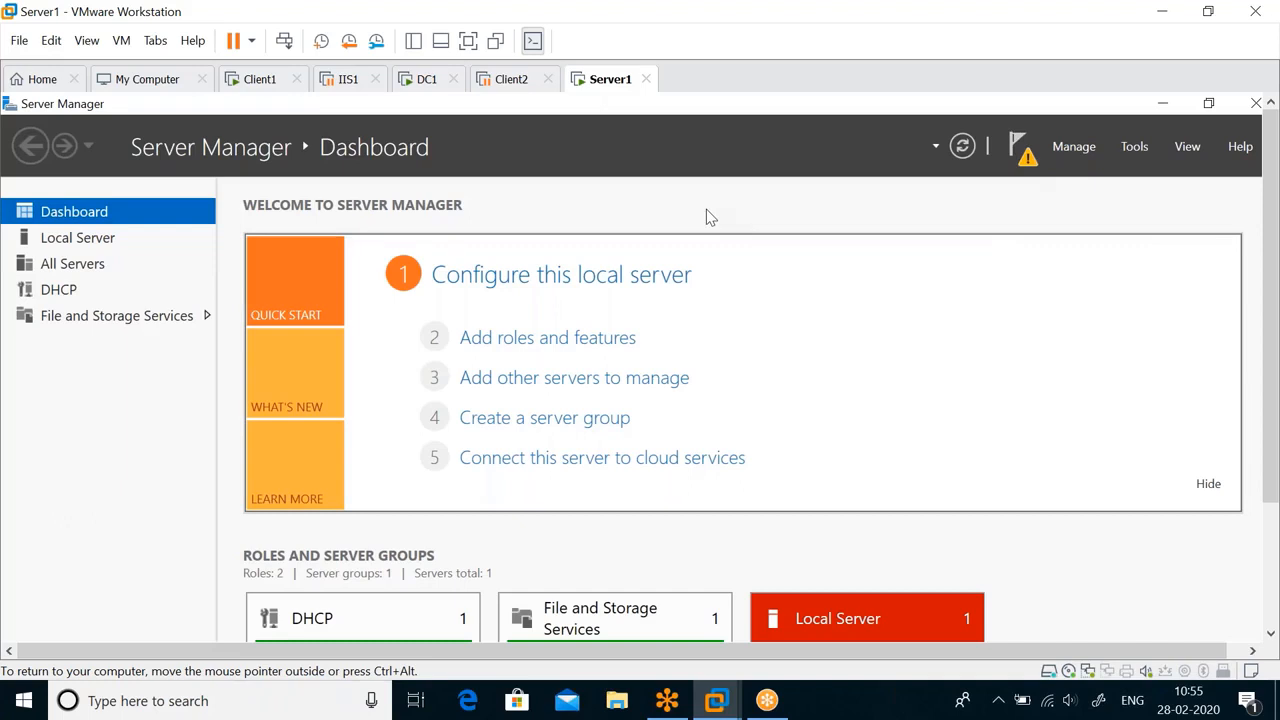
Start completing the DHCP configuration from the server notifications and advance the post-install wizard to the authorization credentials.
left_click(1036, 167)
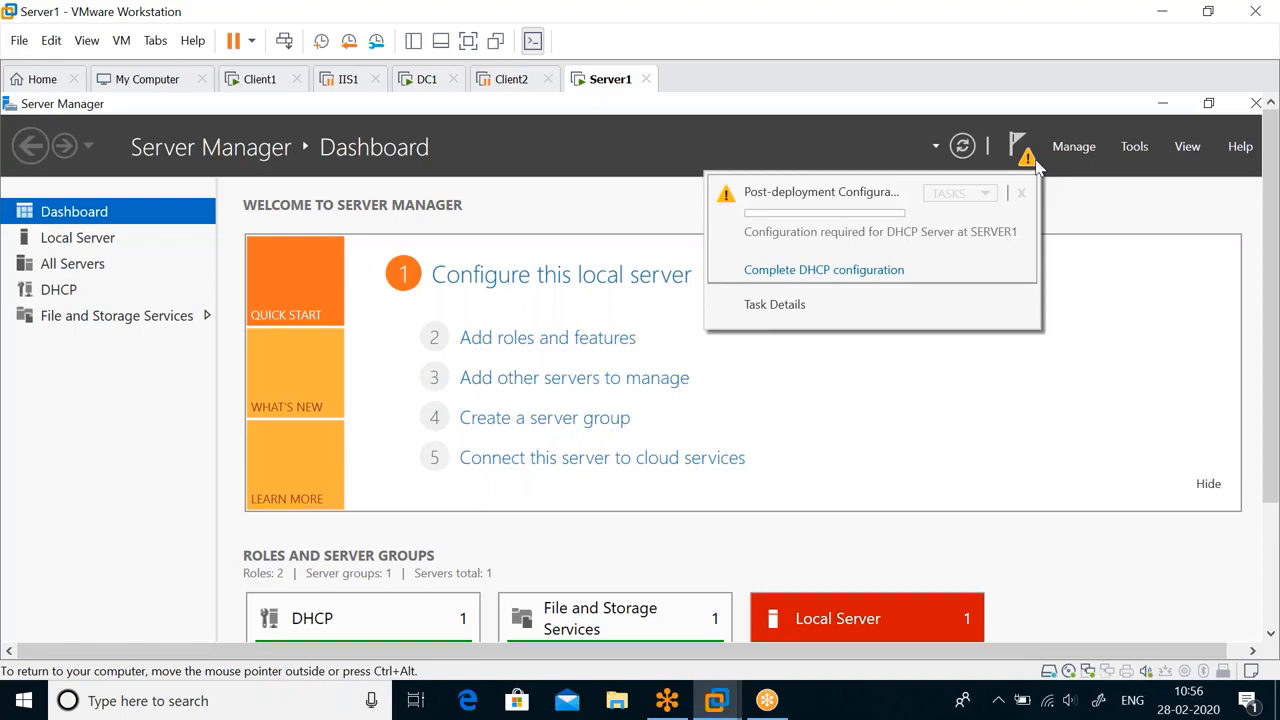
left_click(848, 272)
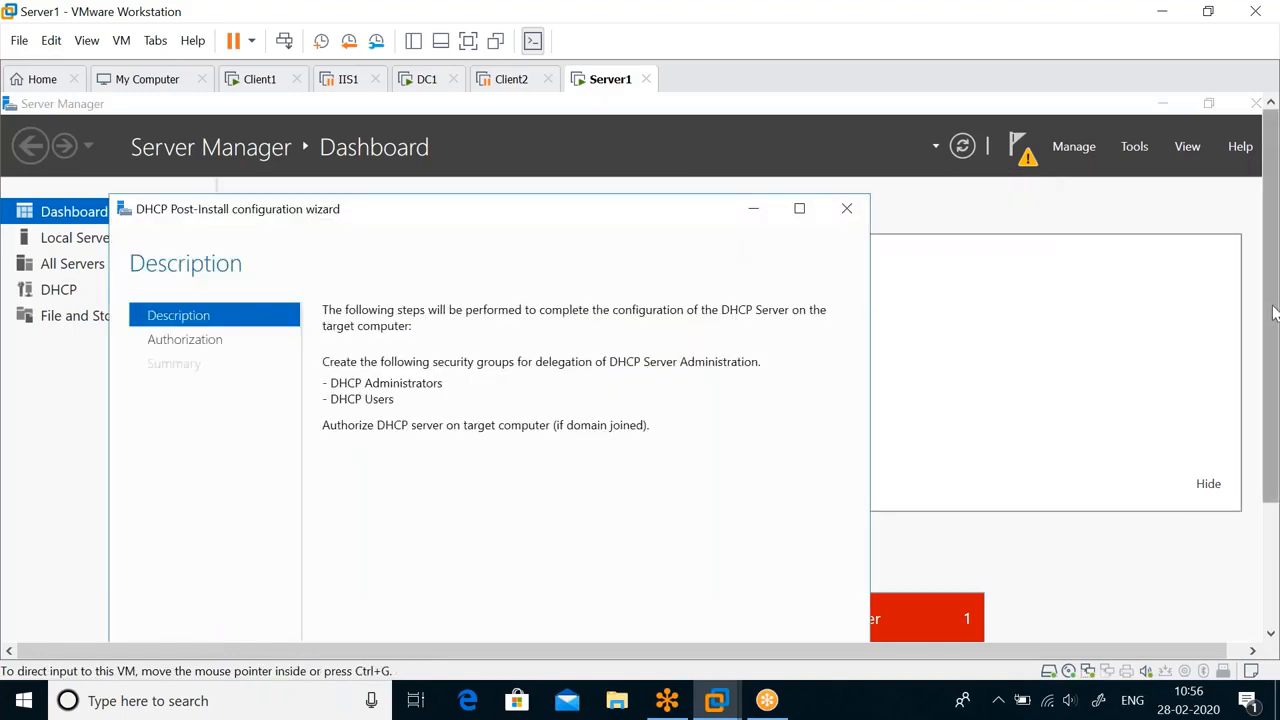
left_click_drag(1273, 308, 1273, 336)
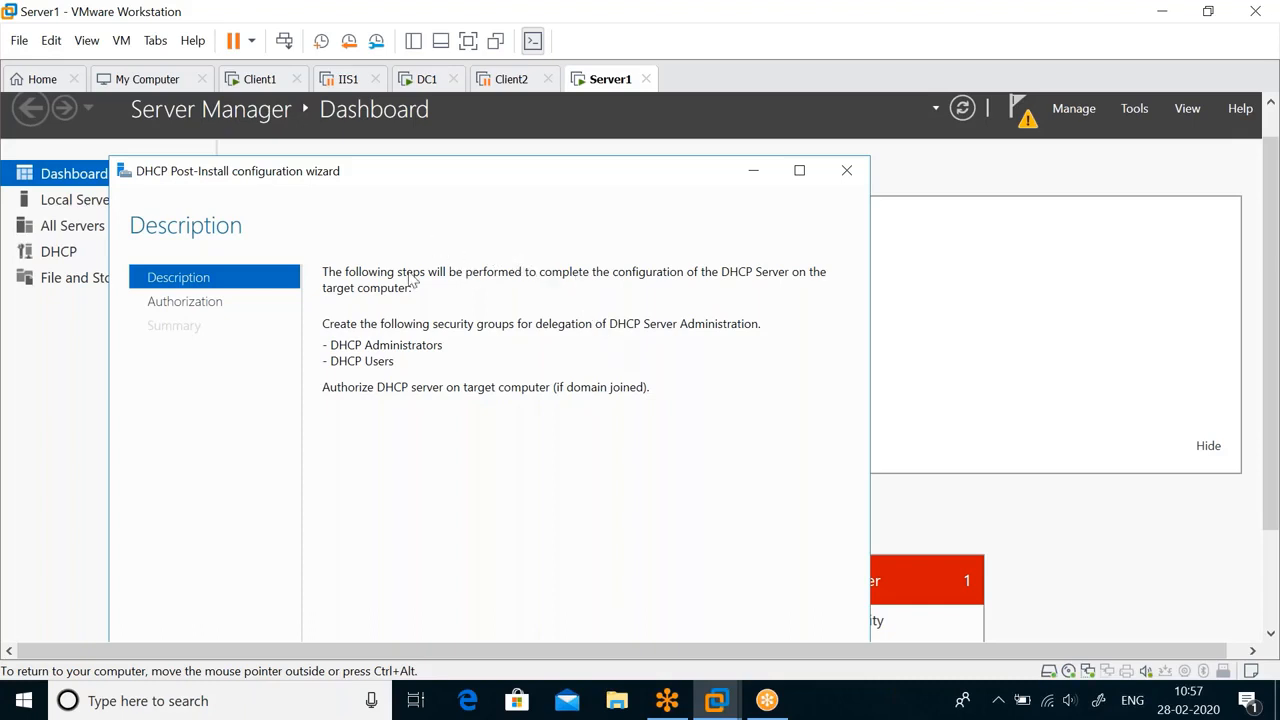
left_click_drag(1271, 300, 623, 386)
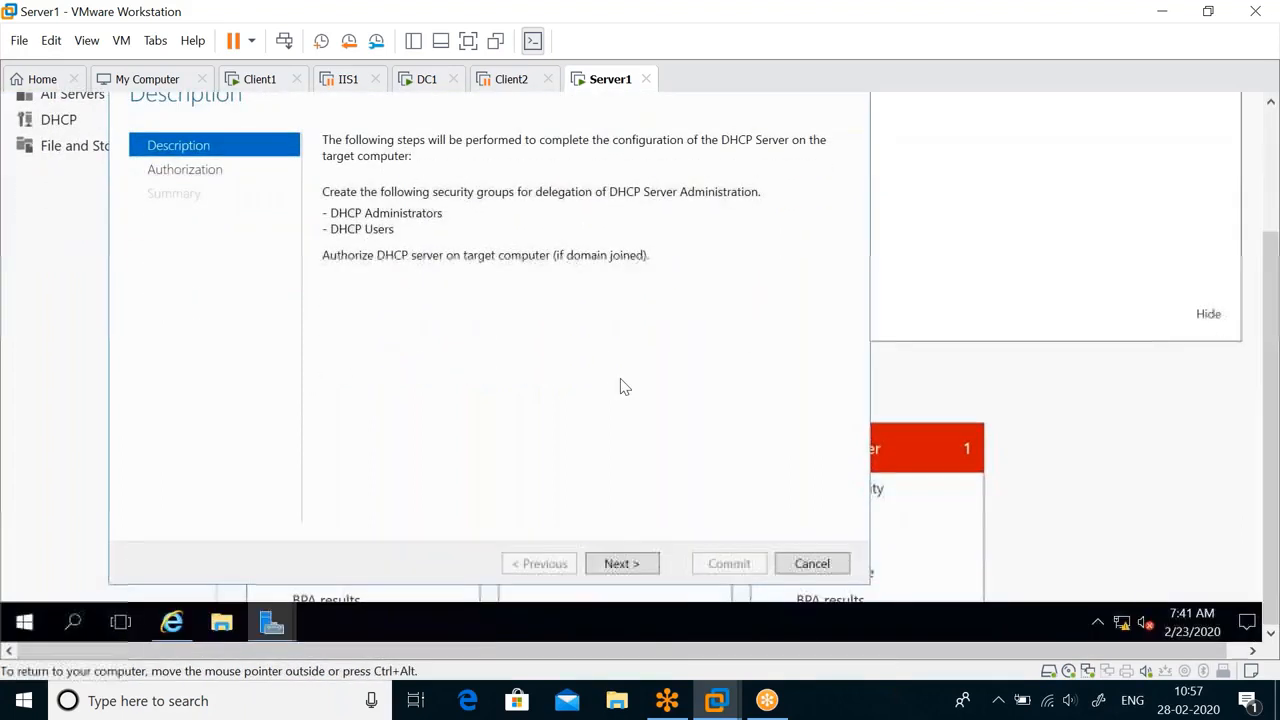
left_click(632, 566)
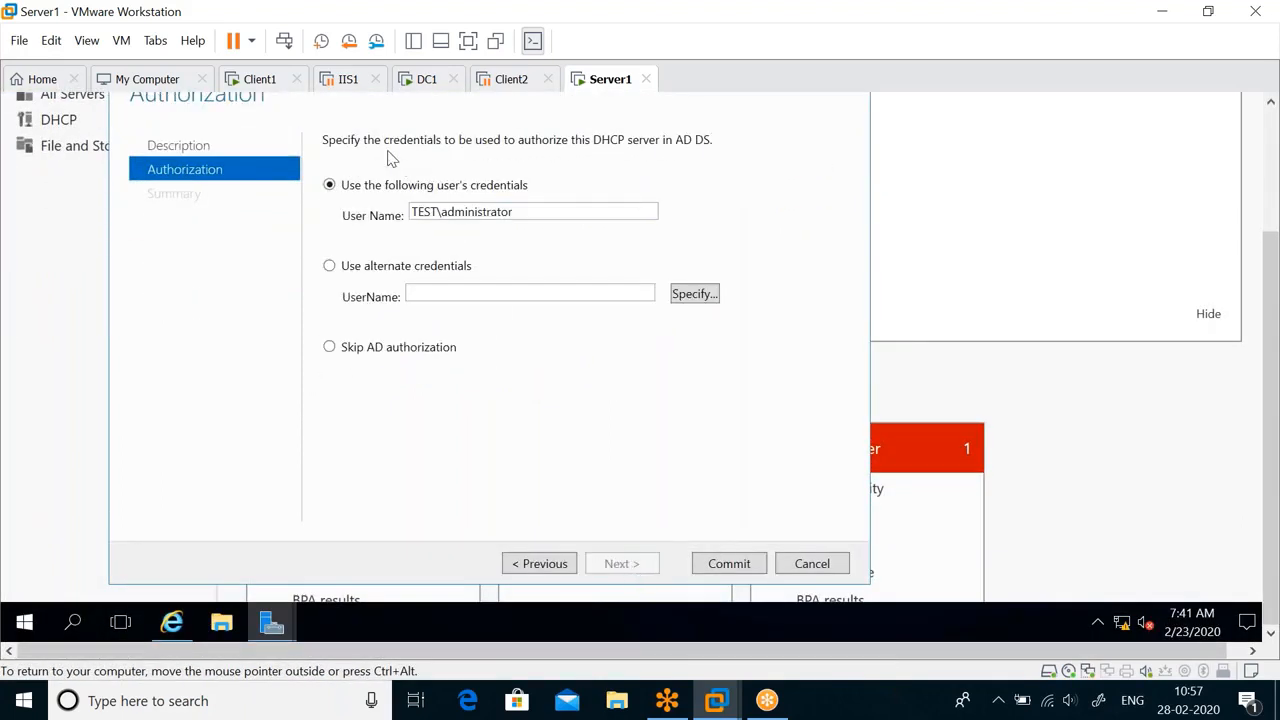
Authorize the DHCP server in AD DS with the preset TEST domain administrator credentials and close the post-install wizard.
double_click(491, 218)
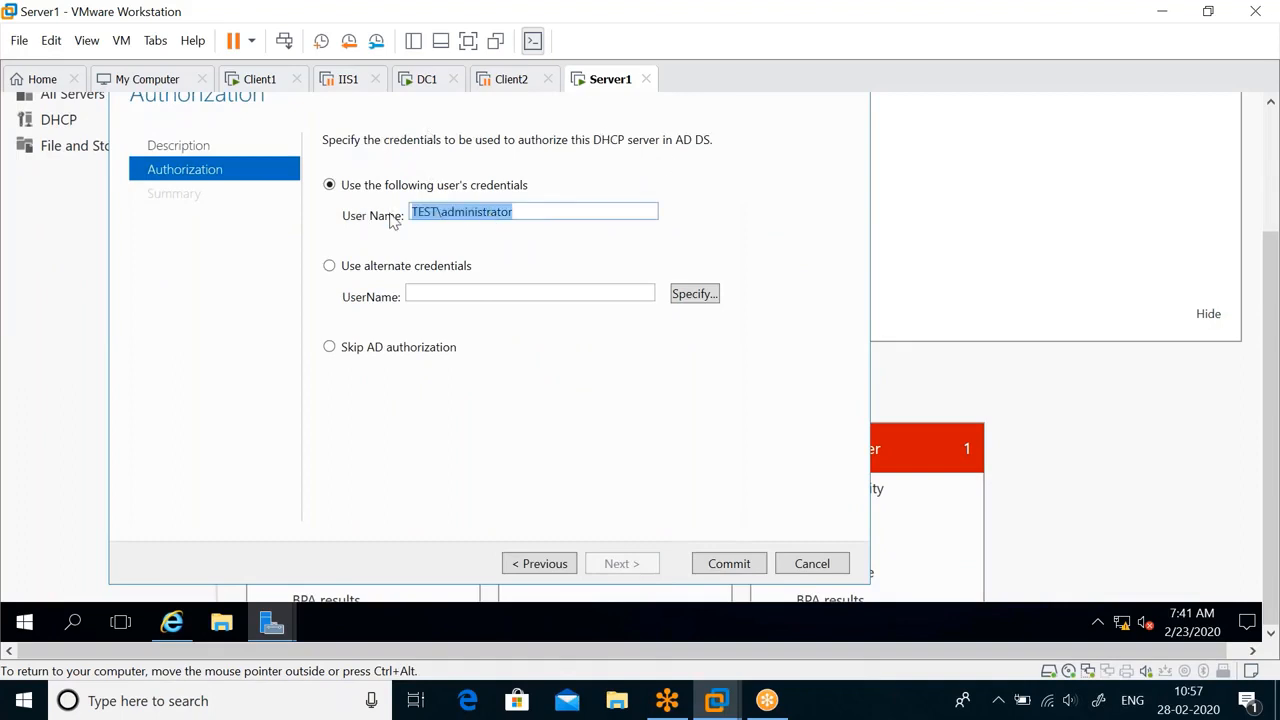
left_click(521, 218)
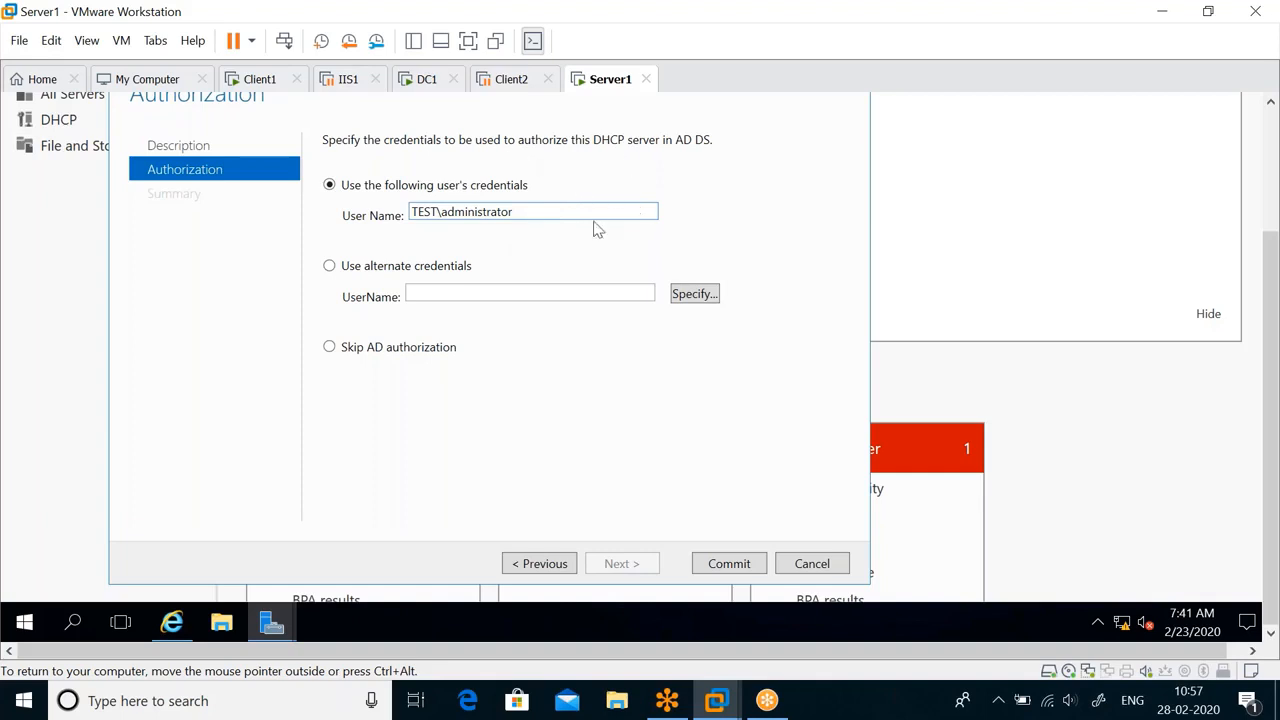
left_click_drag(529, 212, 350, 216)
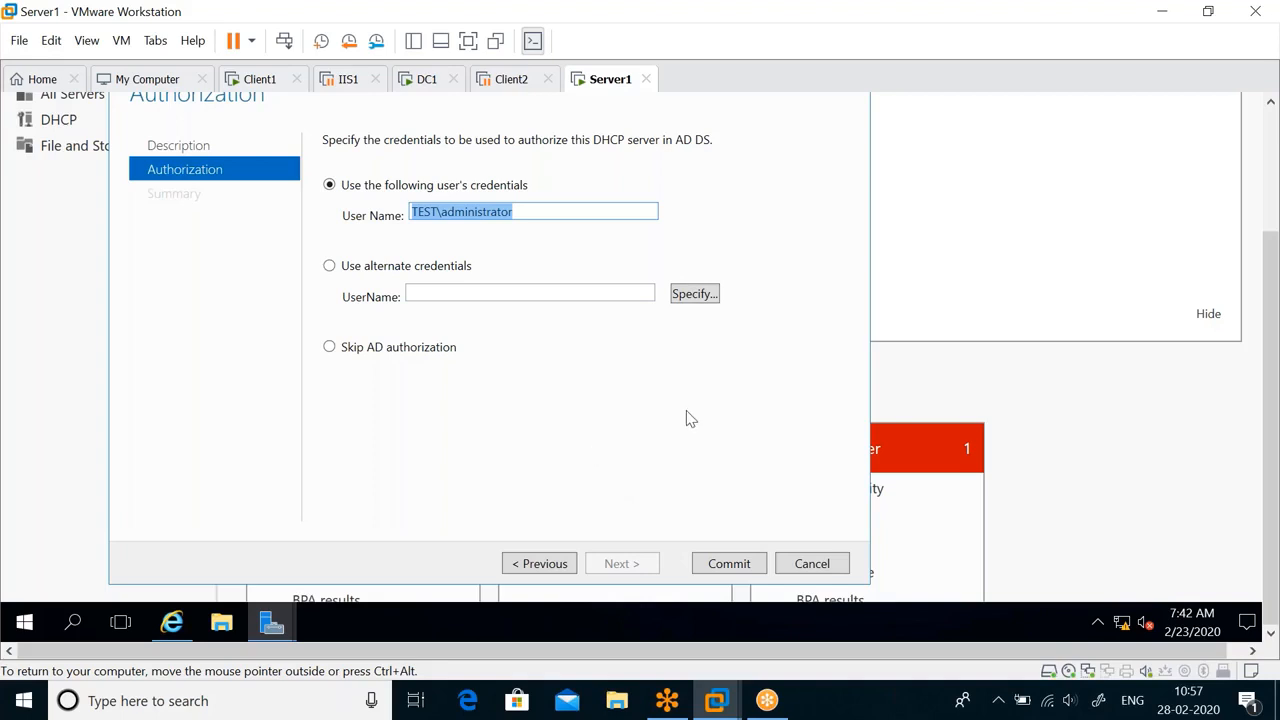
left_click(740, 568)
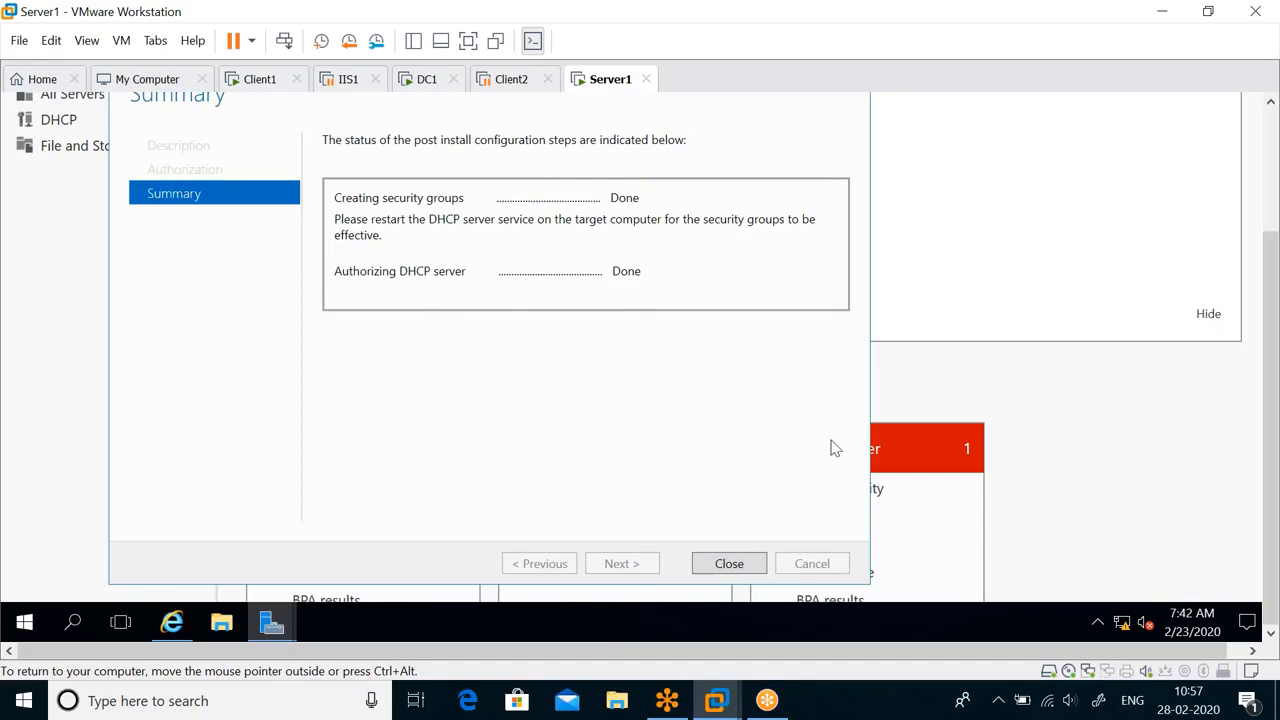
left_click(729, 564)
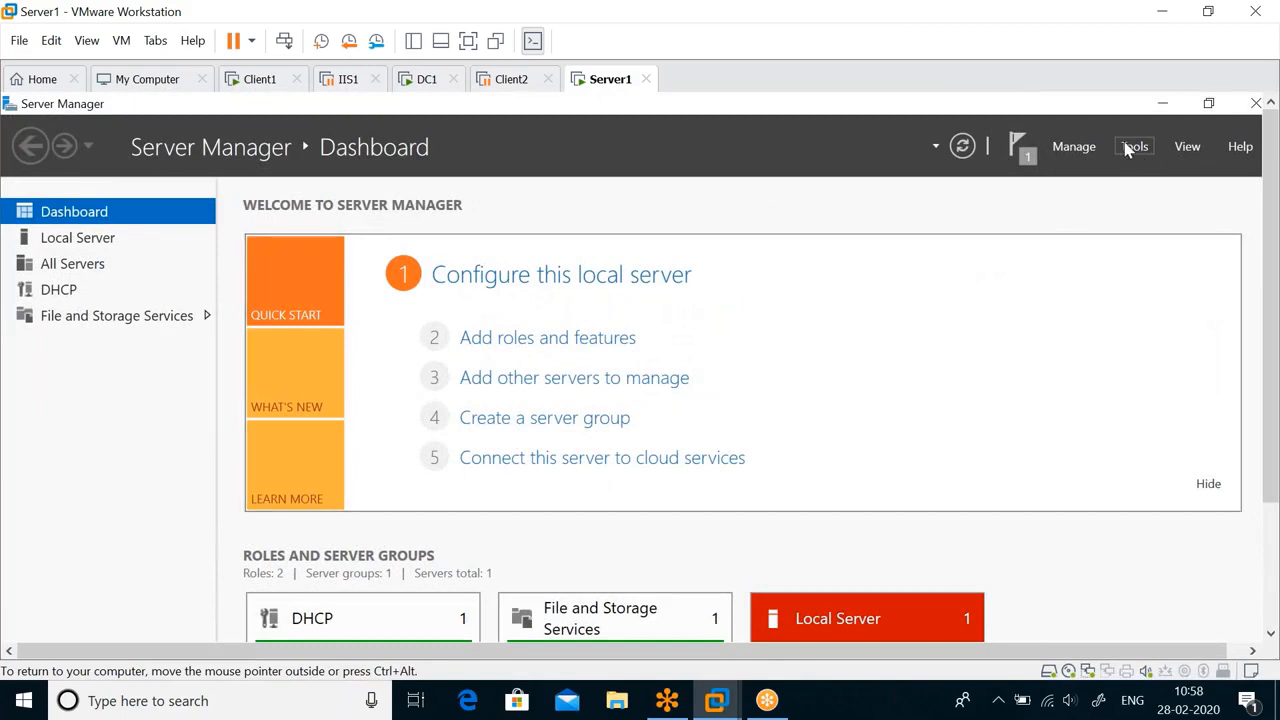
Open the DHCP management console from Server Manager and widen its console tree to show the full server name.
left_click(1134, 147)
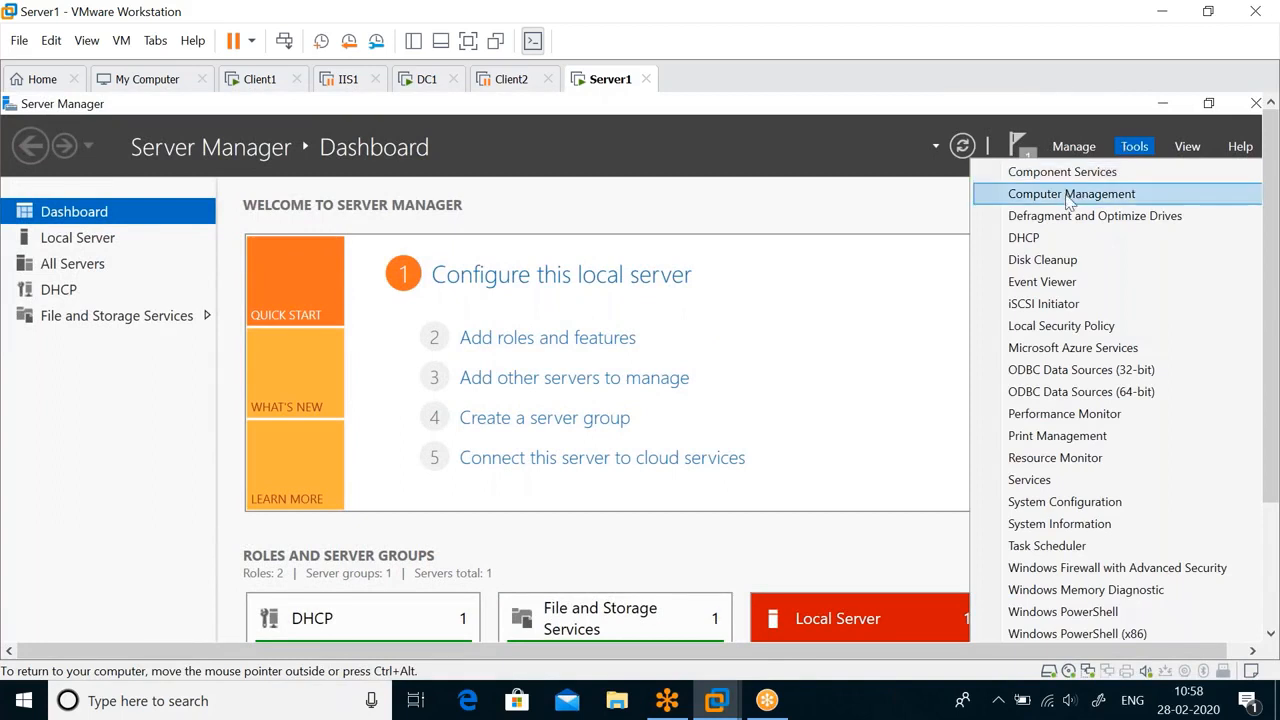
left_click(1033, 241)
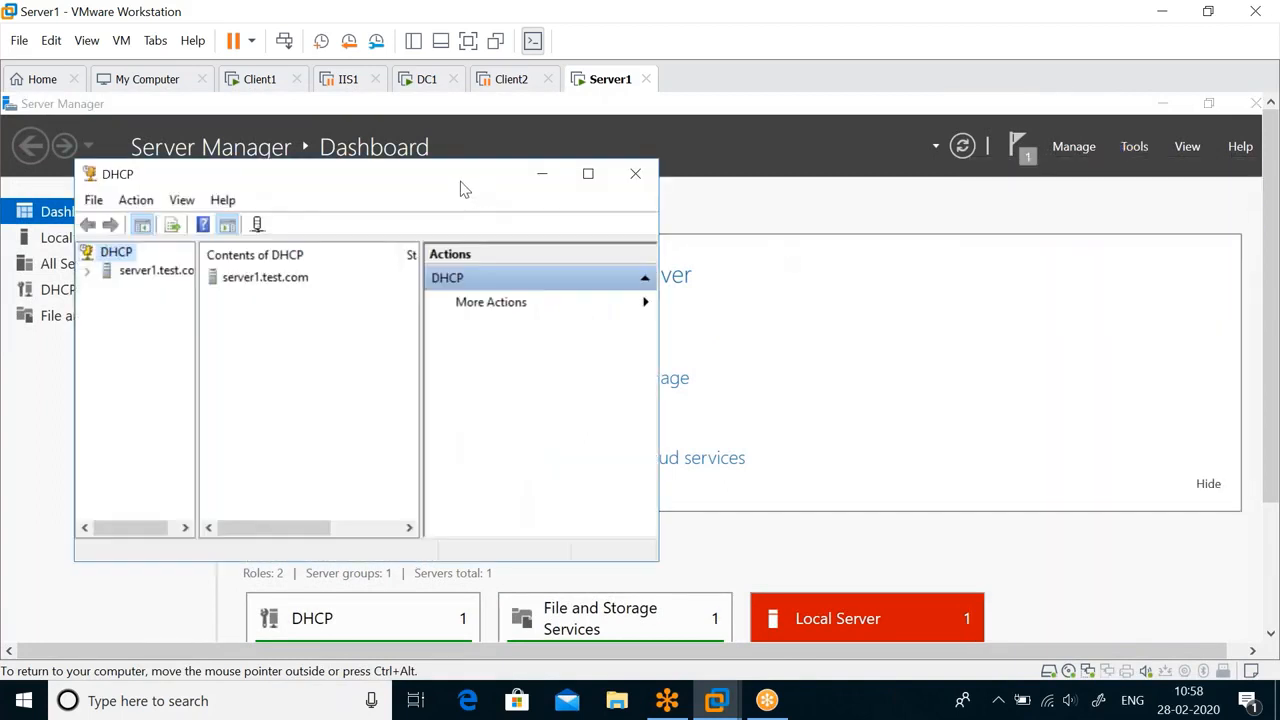
left_click(691, 159)
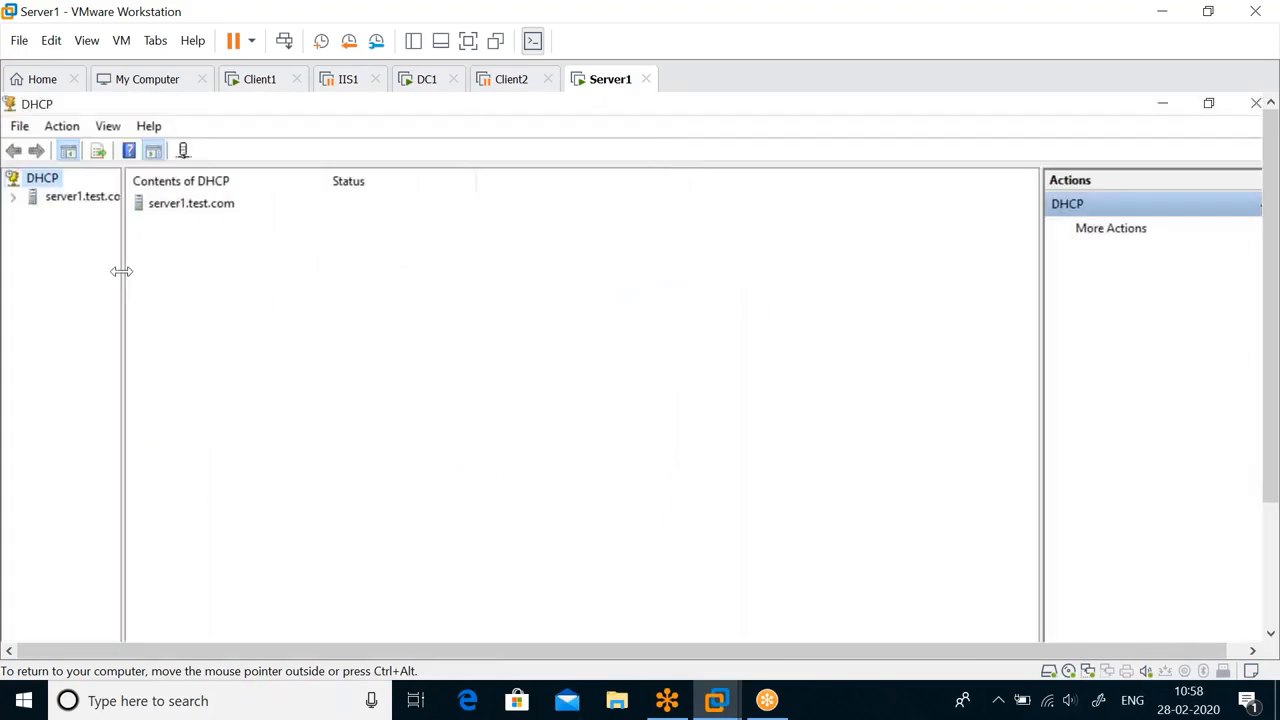
left_click_drag(120, 271, 251, 277)
left_click(1208, 103)
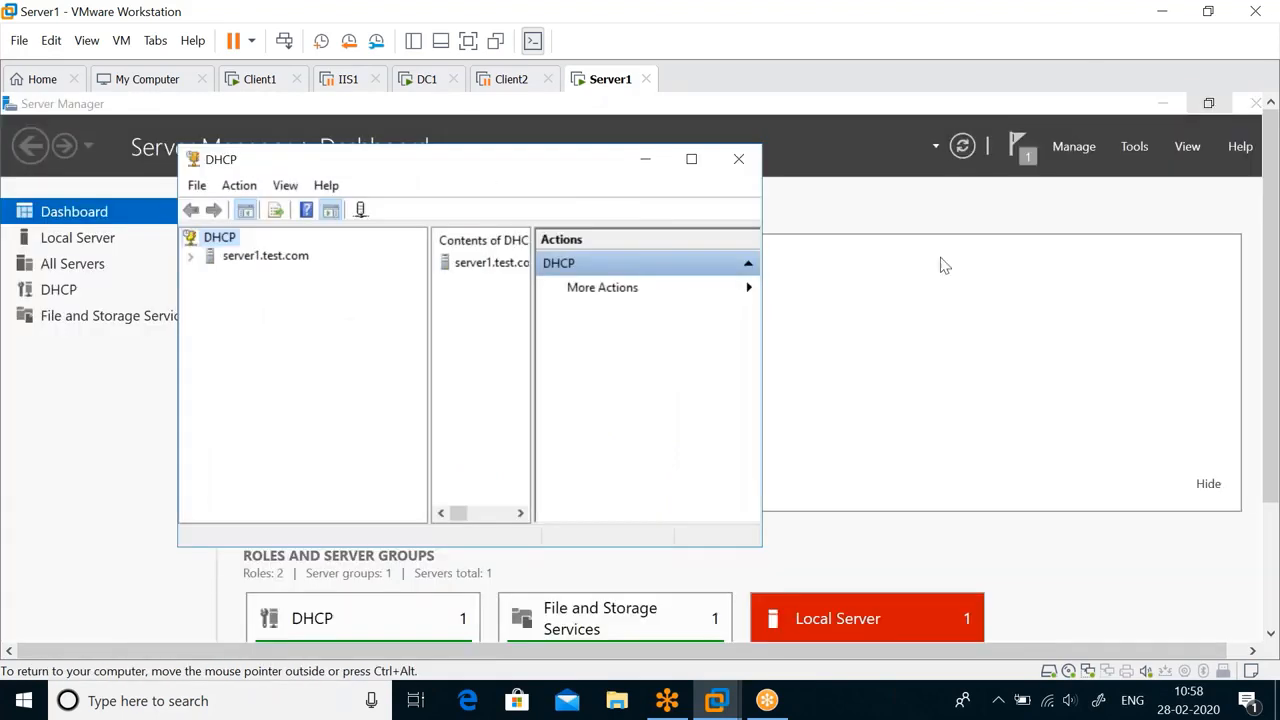
left_click_drag(555, 170, 652, 166)
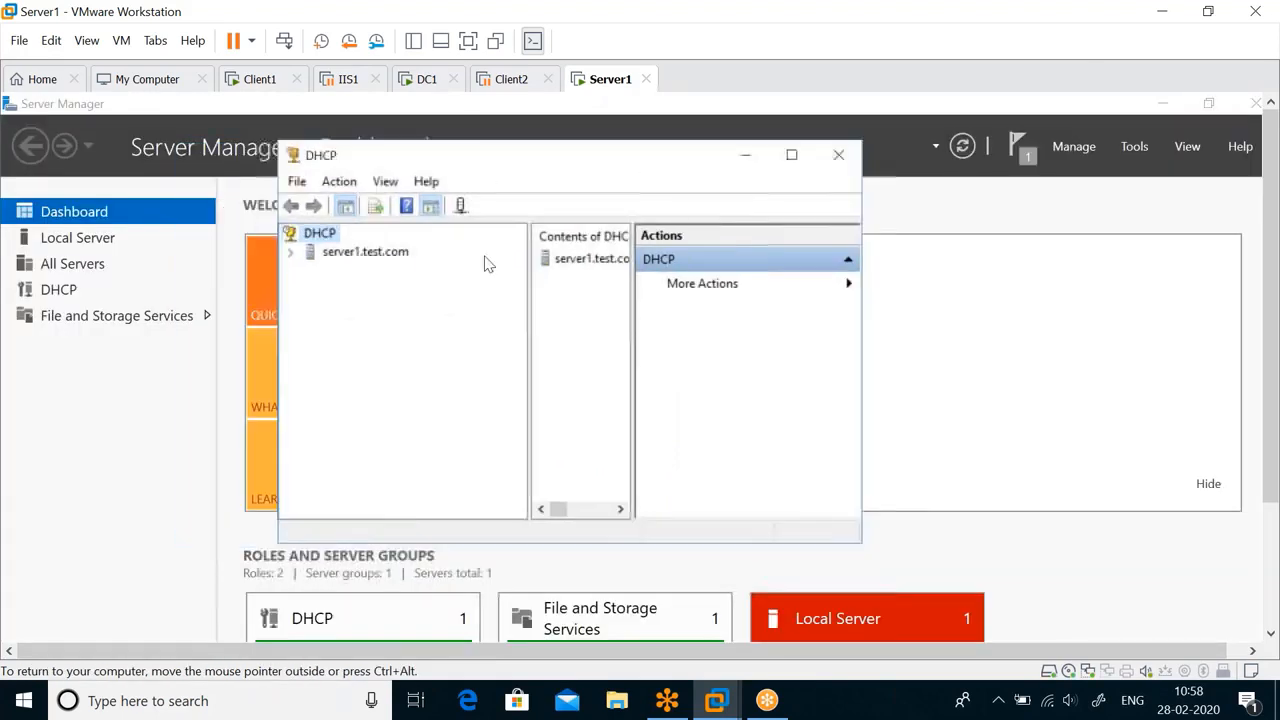
Expand server1.test.com and its IPv4 node in the DHCP console tree.
left_click(365, 252)
double_click(360, 252)
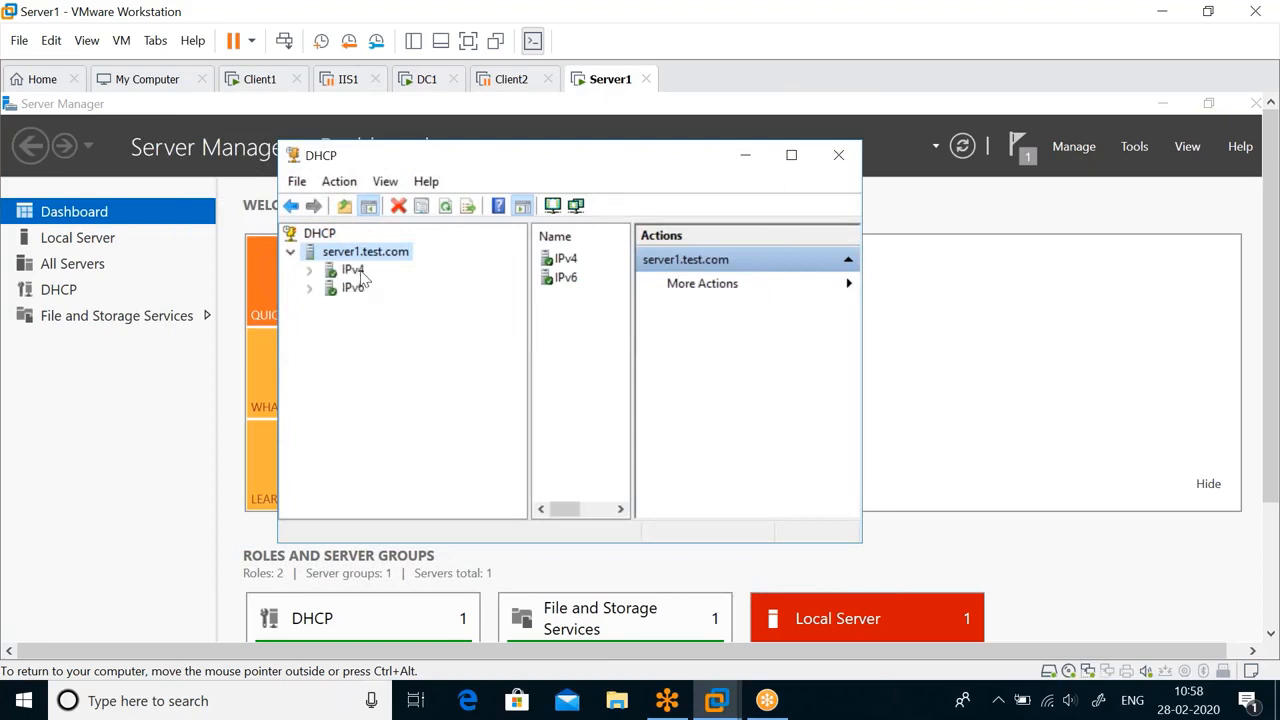
left_click(352, 270)
double_click(352, 270)
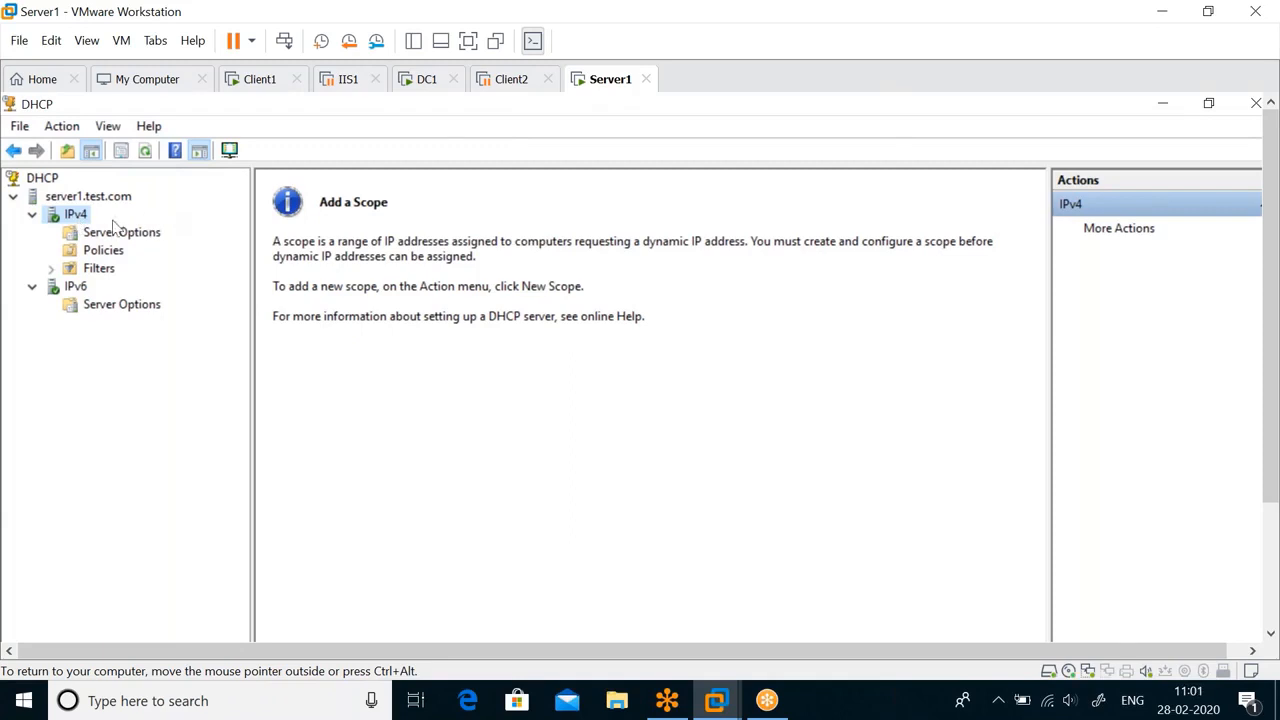
Start a new scope under IPv4, name it "1stFloor" without a description, and continue to its address range.
right_click(78, 222)
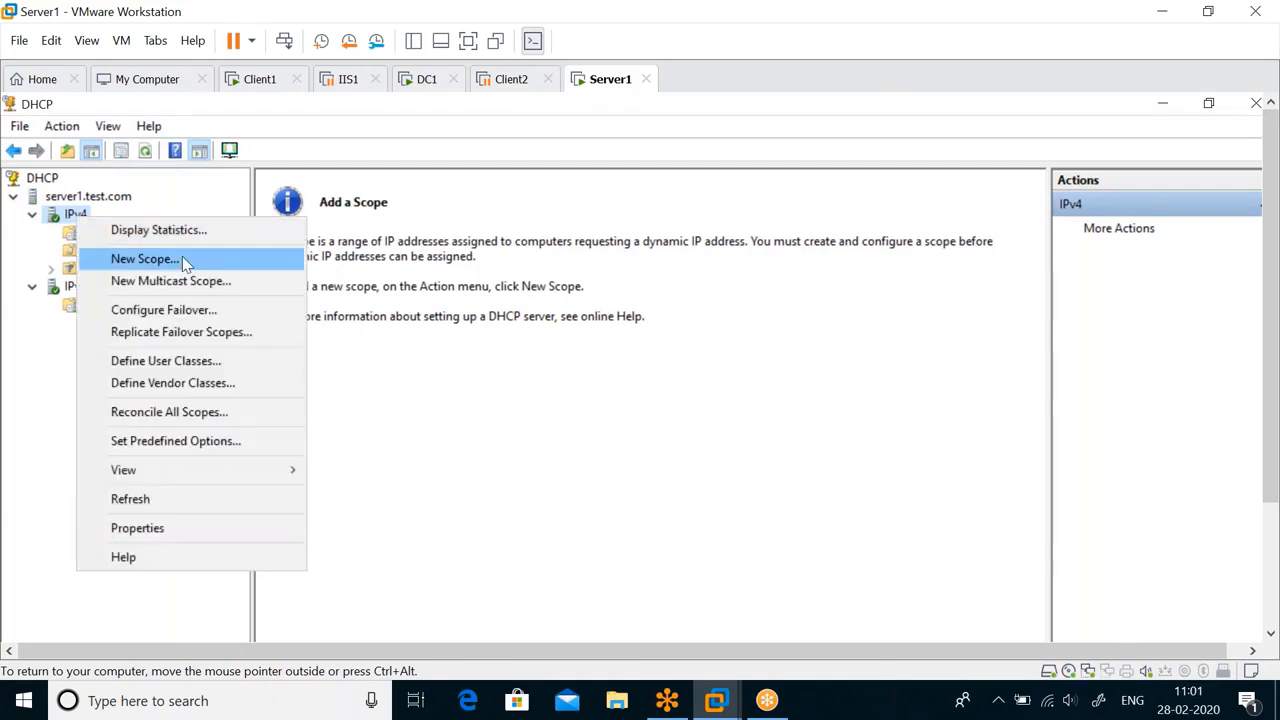
left_click(145, 259)
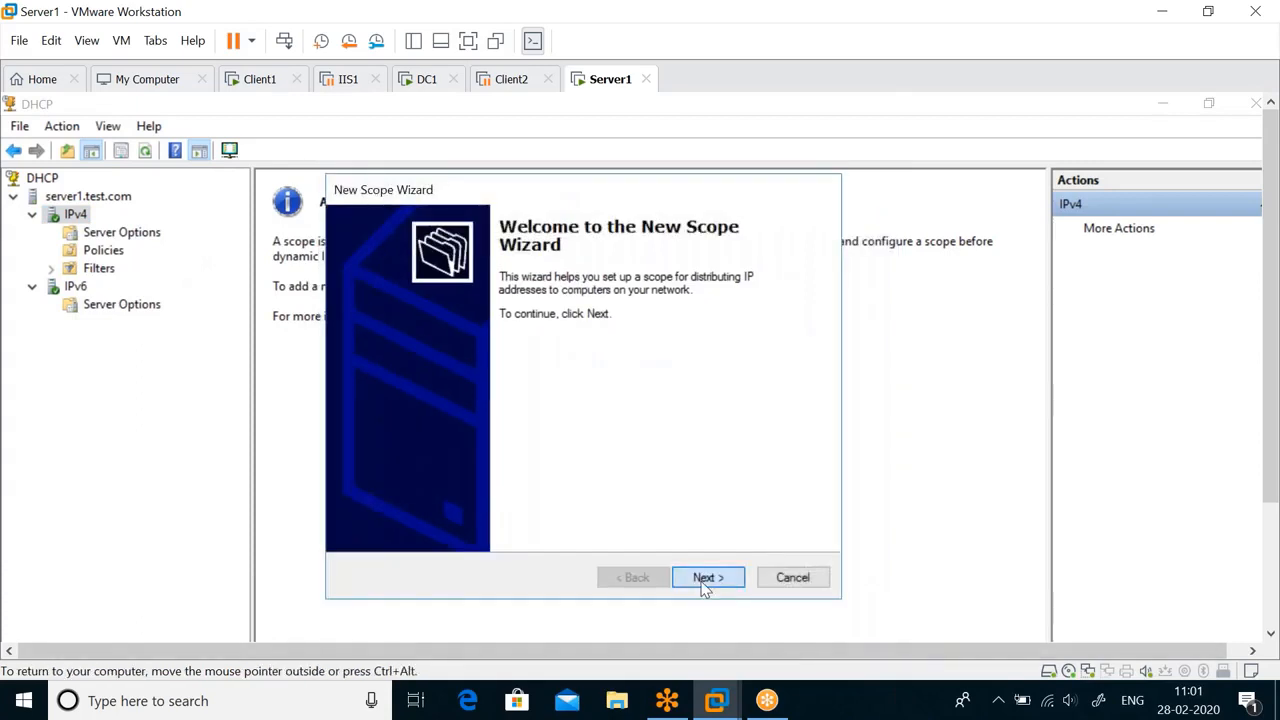
left_click(704, 578)
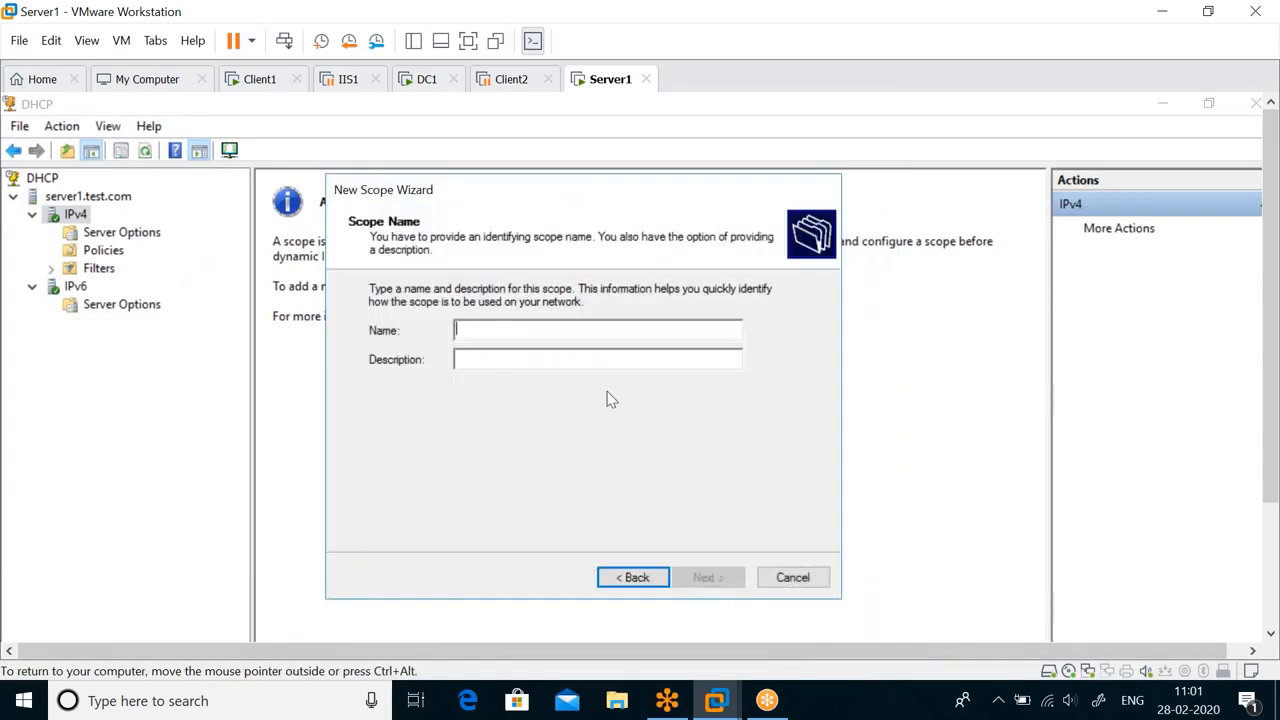
type("1")
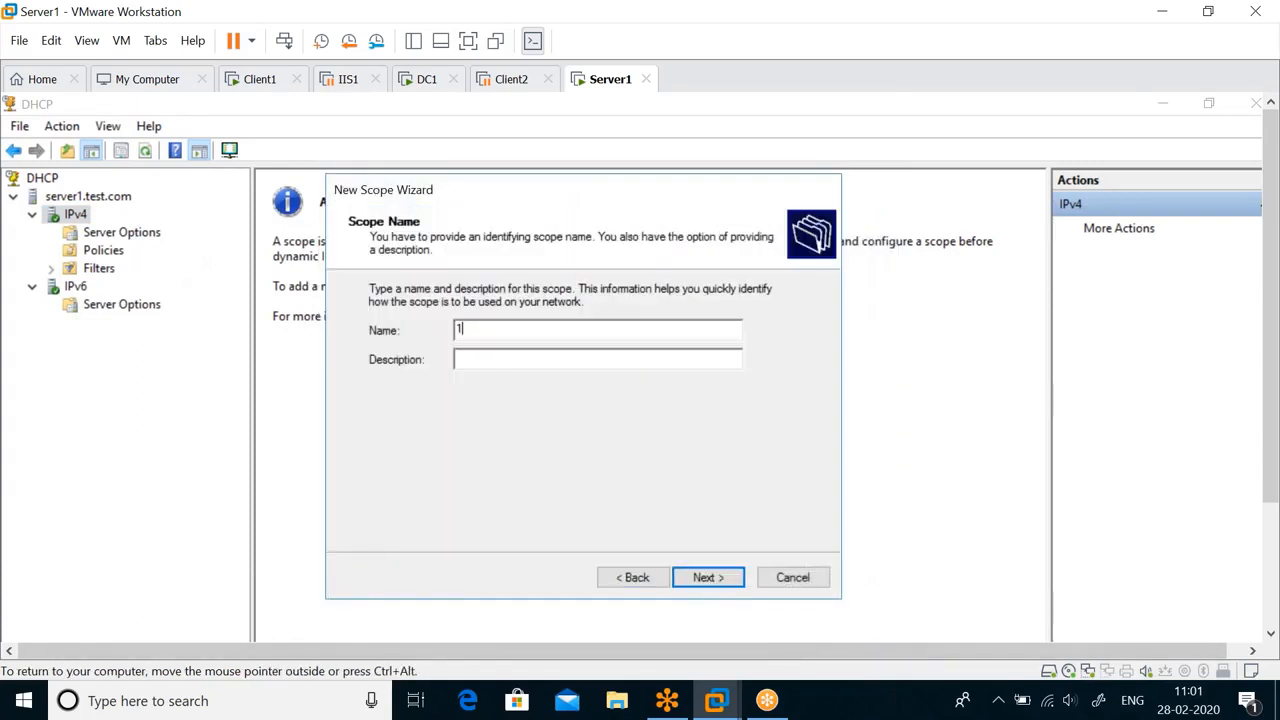
type("stFloor")
left_click(708, 578)
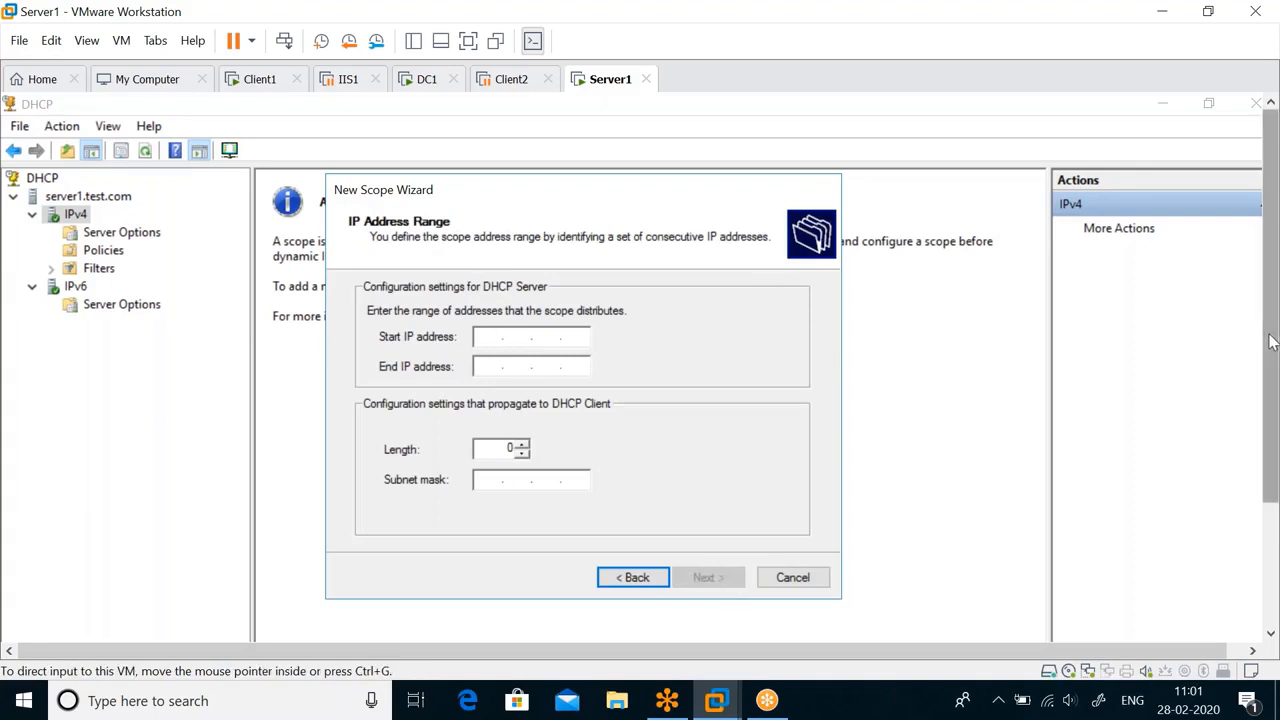
Set the scope's address range to start at 192.168.0.50 and end at 192.168.0.60.
left_click_drag(1273, 342, 1272, 418)
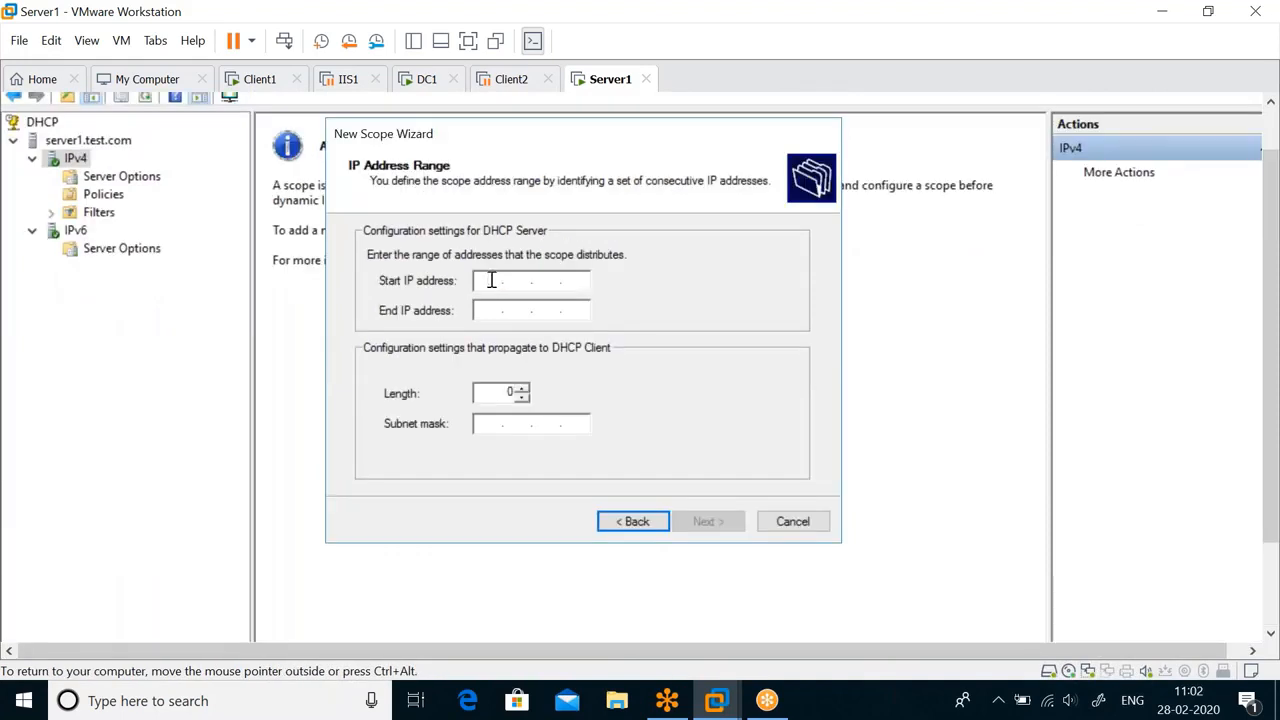
left_click(491, 280)
type("192.168.0.")
type("50")
key("Tab")
type("192.16")
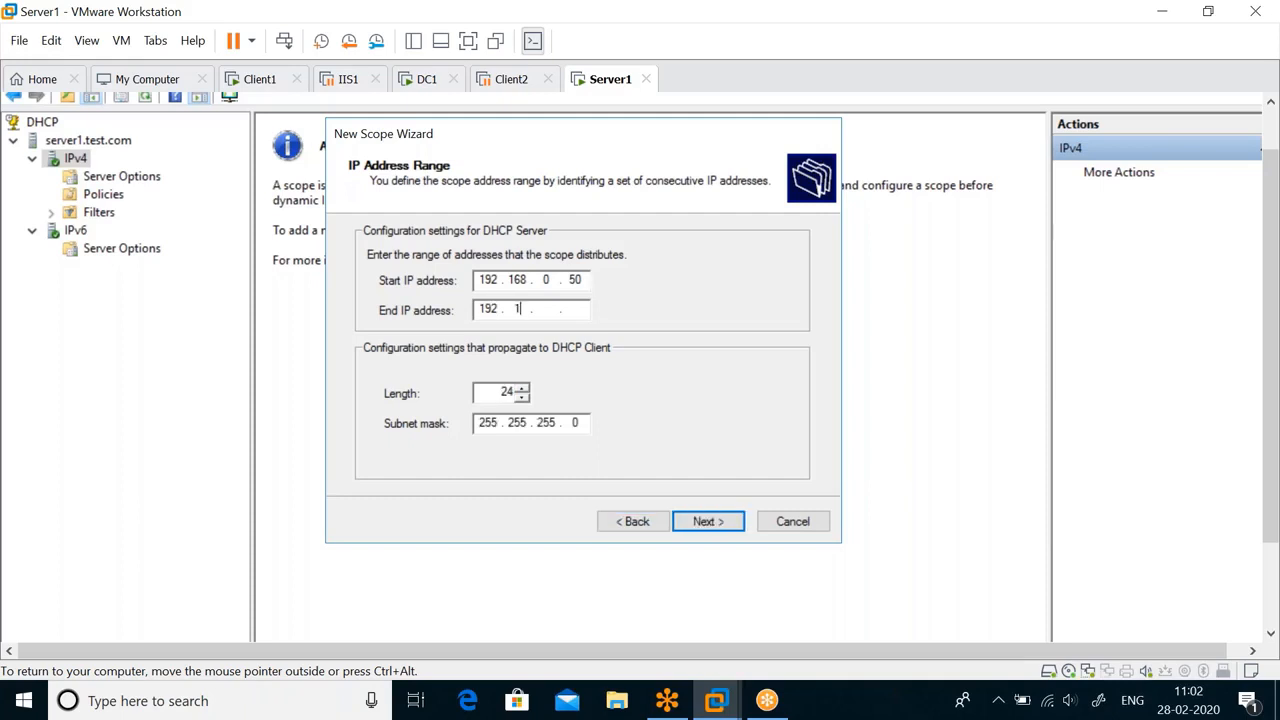
type("8.0.60")
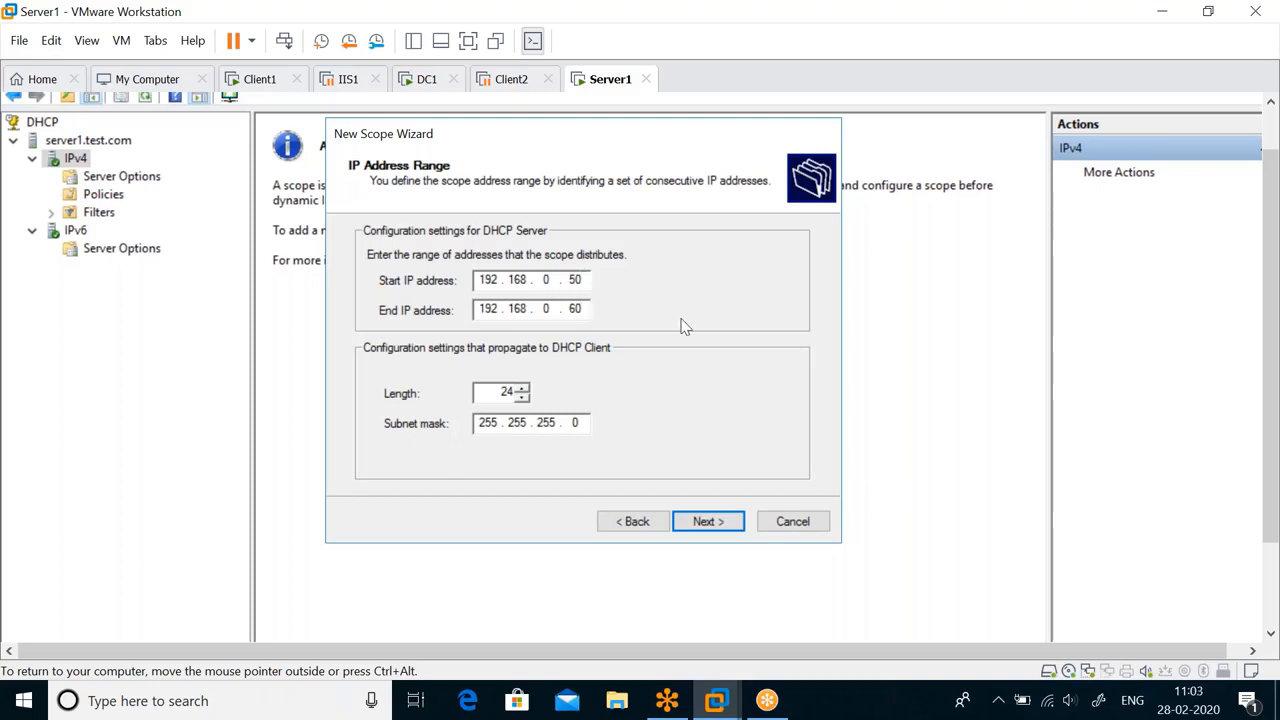
Accept the scope's address range, switch to the Windows Ink sketch, and handwrite an underlined "50 - 60" below "32-bit".
left_click(718, 522)
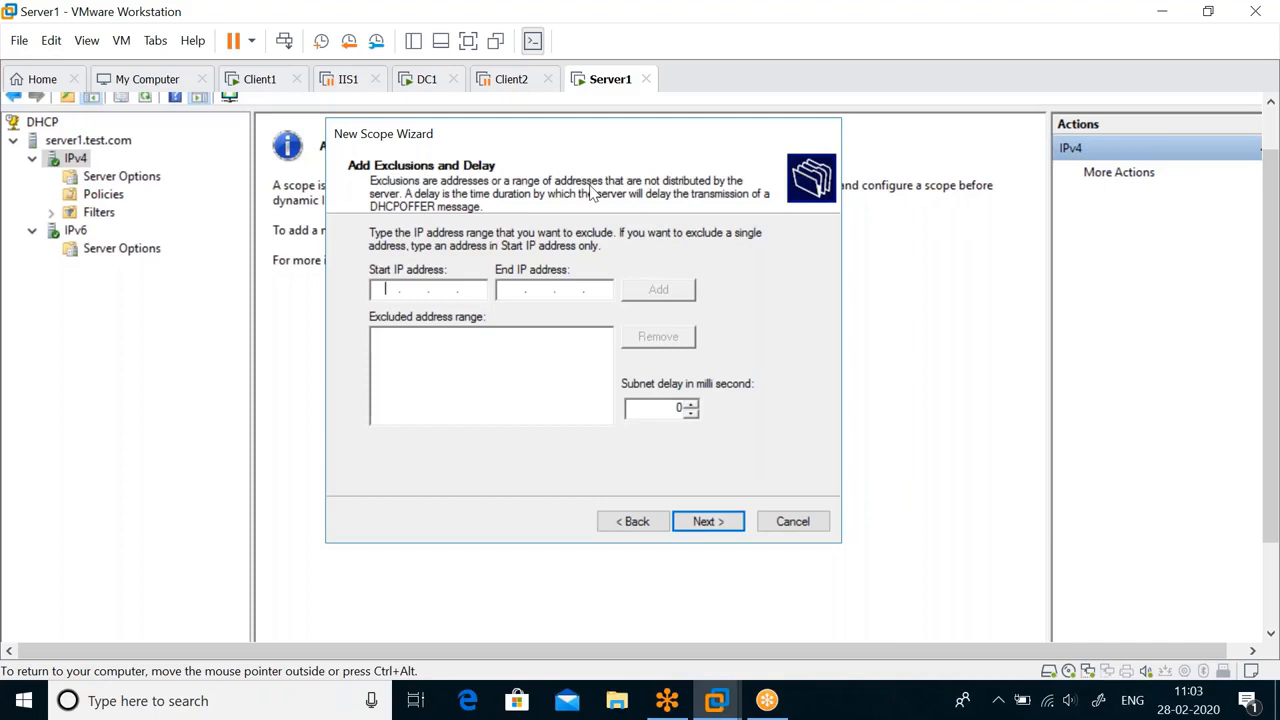
left_click(1098, 702)
left_click(1127, 257)
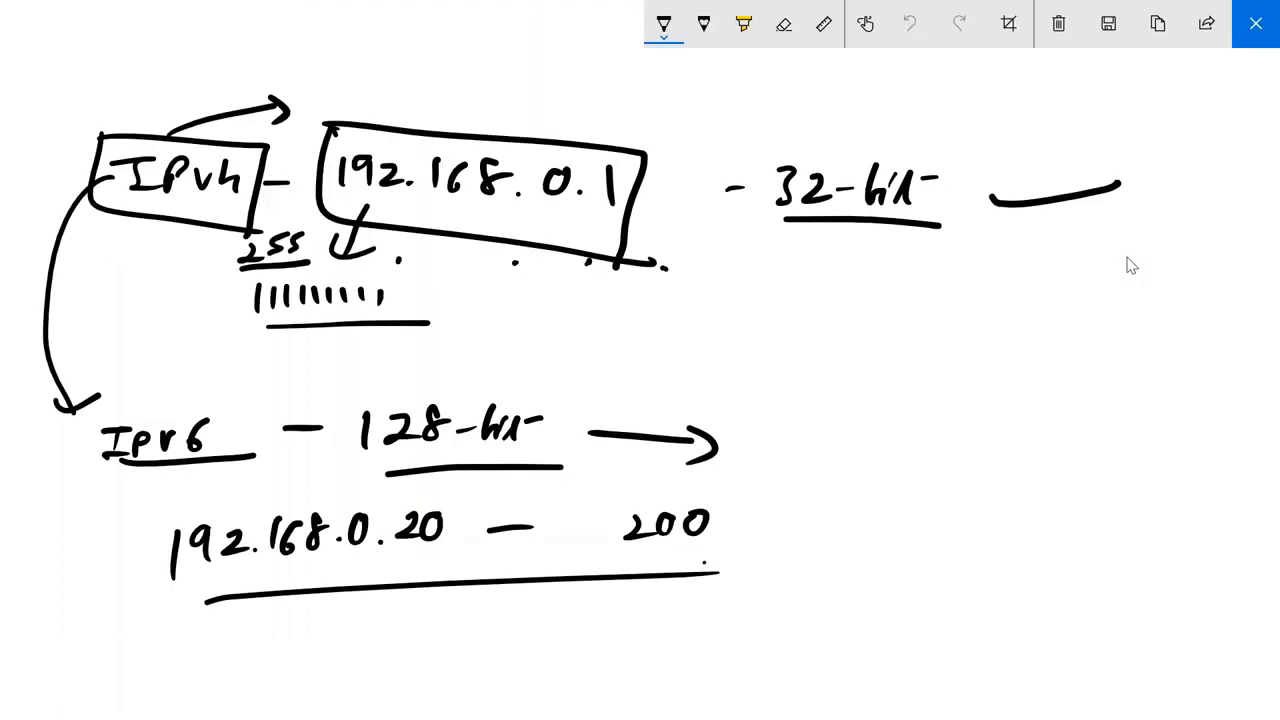
left_click_drag(791, 277, 766, 302)
left_click_drag(798, 274, 808, 273)
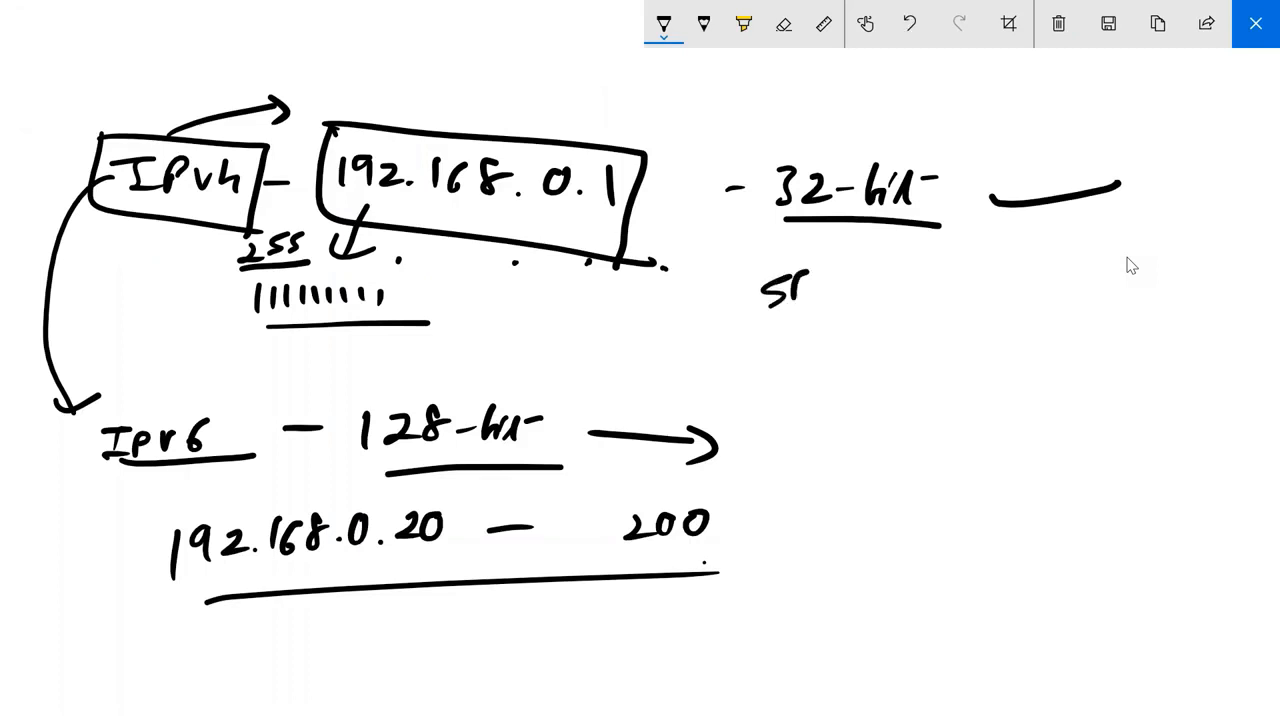
left_click_drag(808, 273, 800, 274)
left_click_drag(832, 285, 861, 277)
left_click_drag(896, 250, 890, 284)
left_click_drag(924, 255, 928, 254)
left_click_drag(750, 340, 968, 295)
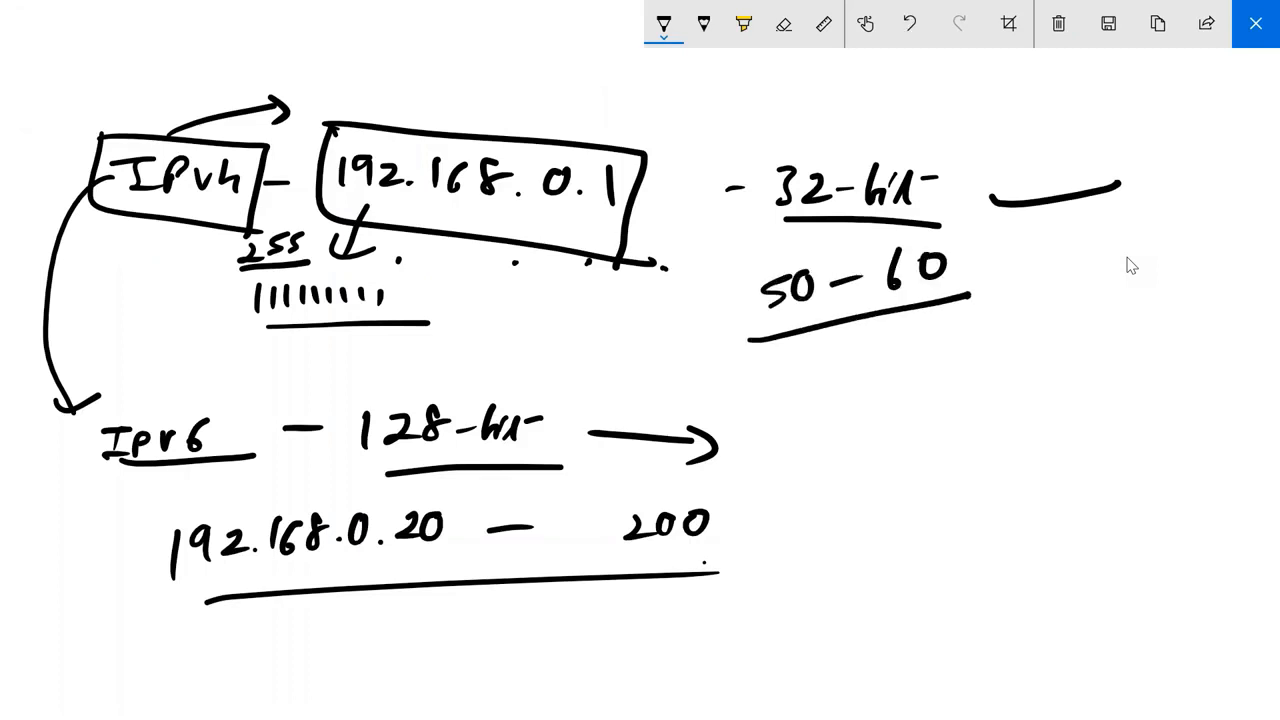
Handwrite "55", "Manually" and "SERVER" below the 50 - 60 range, underlining each.
mouse_move(987, 376)
left_mouse_down()
mouse_move(962, 405)
mouse_move(989, 408)
left_mouse_up()
left_click_drag(918, 437, 1036, 412)
mouse_move(860, 490)
left_mouse_down()
mouse_move(856, 528)
mouse_move(962, 492)
mouse_move(988, 504)
mouse_move(1010, 494)
mouse_move(1042, 536)
mouse_move(1058, 494)
left_mouse_up()
left_click_drag(880, 544, 1046, 507)
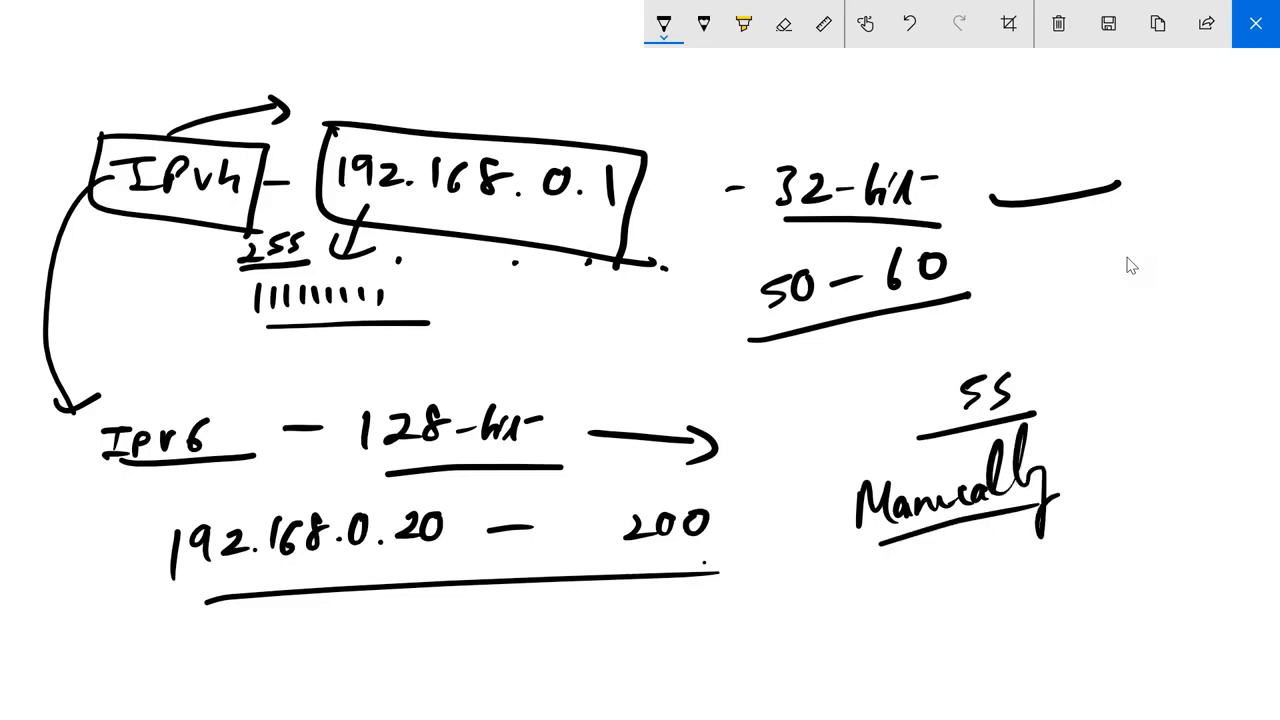
mouse_move(1098, 440)
left_mouse_down()
mouse_move(1074, 482)
mouse_move(1112, 476)
left_mouse_up()
left_click_drag(1134, 470, 1226, 430)
left_click_drag(1086, 492, 1232, 466)
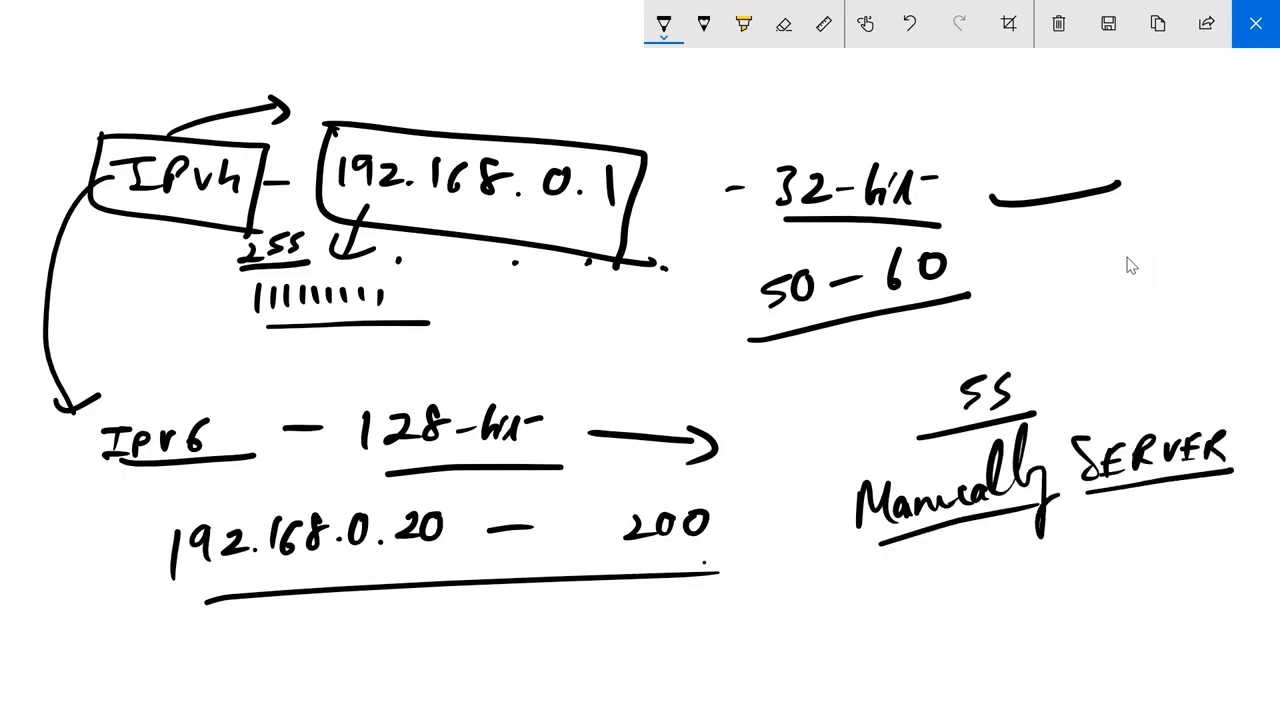
Write underlined "DHCP" and "Fixed" notes above SERVER and draw an arrow downward from SERVER.
mouse_move(1040, 284)
left_mouse_down()
mouse_move(1030, 316)
mouse_move(1070, 304)
left_mouse_up()
mouse_move(1090, 280)
left_mouse_down()
mouse_move(1088, 302)
mouse_move(1092, 290)
left_mouse_up()
mouse_move(1110, 282)
left_mouse_down()
mouse_move(1100, 300)
mouse_move(1122, 300)
left_mouse_up()
left_click_drag(1124, 274, 1138, 286)
left_click_drag(1030, 318, 1146, 302)
mouse_move(1106, 366)
left_mouse_down()
mouse_move(1120, 402)
mouse_move(1142, 380)
left_mouse_up()
left_click_drag(1152, 388, 1172, 390)
left_click_drag(1172, 378, 1160, 392)
mouse_move(1180, 388)
left_mouse_down()
mouse_move(1192, 392)
mouse_move(1200, 360)
left_mouse_up()
left_click_drag(1112, 410, 1208, 396)
left_click_drag(1108, 484, 1078, 554)
left_click_drag(1078, 554, 1124, 548)
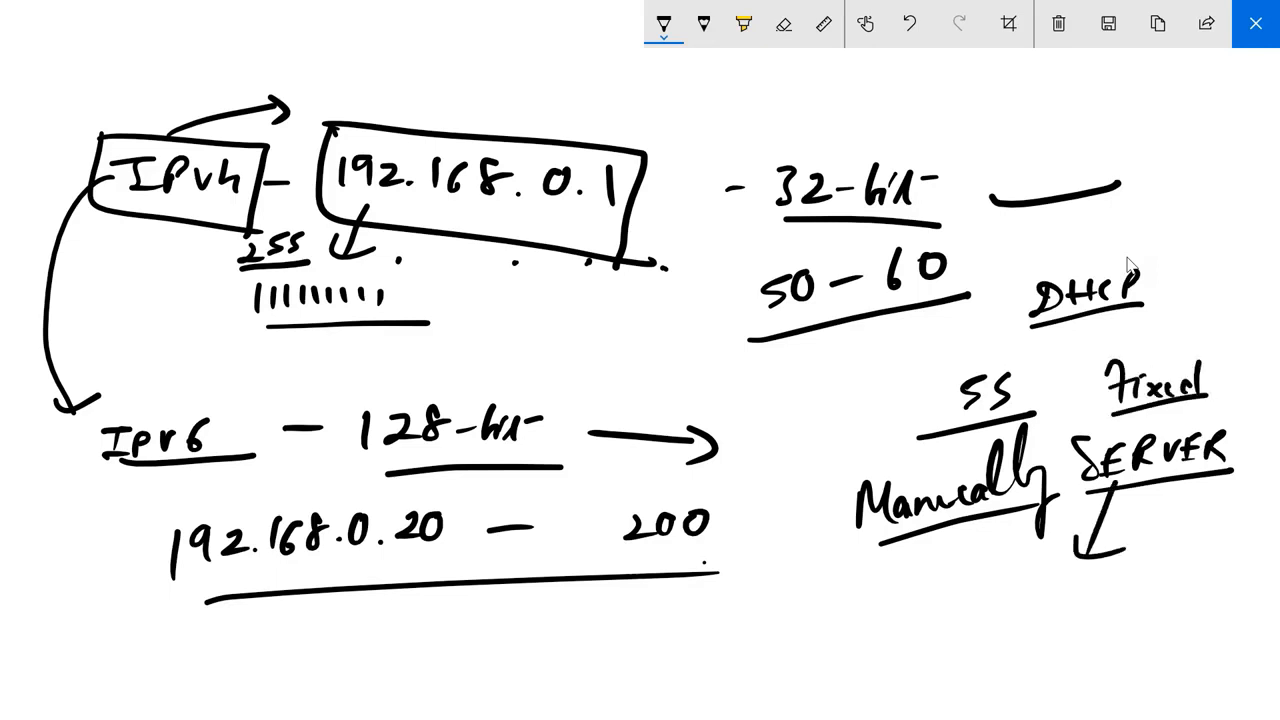
Handwrite the address 192.168.0.55 below the SERVER arrow and underline it.
left_click_drag(956, 592, 954, 626)
mouse_move(980, 596)
left_mouse_down()
mouse_move(984, 620)
mouse_move(1008, 620)
left_mouse_up()
left_click_drag(1018, 614, 1030, 616)
left_click_drag(1052, 590, 1046, 618)
mouse_move(1076, 592)
left_mouse_down()
mouse_move(1062, 614)
mouse_move(1100, 590)
mouse_move(1144, 604)
left_mouse_up()
left_click(1086, 610)
left_click_drag(956, 648, 1188, 608)
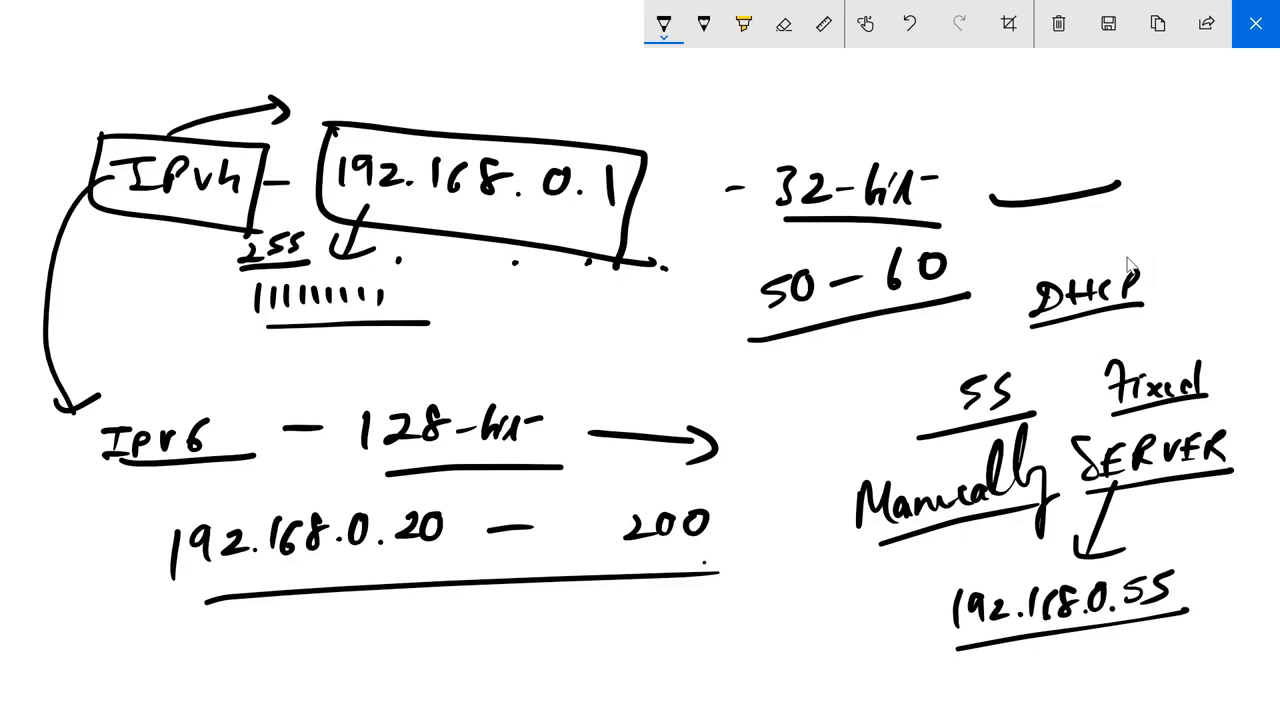
Draw an arrow from the 50 - 60 range to an underlined ".55" and link that with a double-headed arrow to 192.168.0.55.
mouse_move(780, 320)
left_mouse_down()
mouse_move(622, 342)
mouse_move(655, 354)
left_mouse_up()
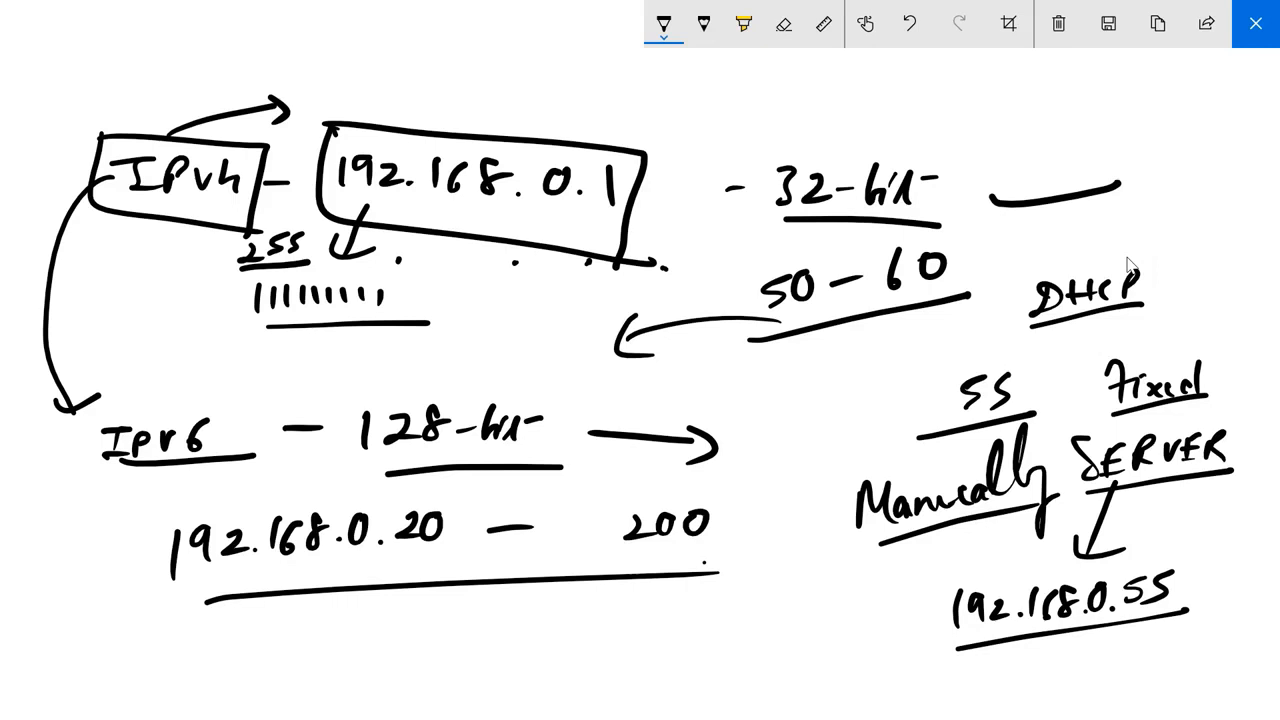
mouse_move(636, 369)
left_mouse_down()
mouse_move(615, 378)
mouse_move(614, 396)
left_mouse_up()
mouse_move(652, 366)
left_mouse_down()
mouse_move(632, 398)
mouse_move(662, 402)
mouse_move(903, 600)
left_mouse_up()
left_click(603, 396)
left_click_drag(868, 594, 903, 600)
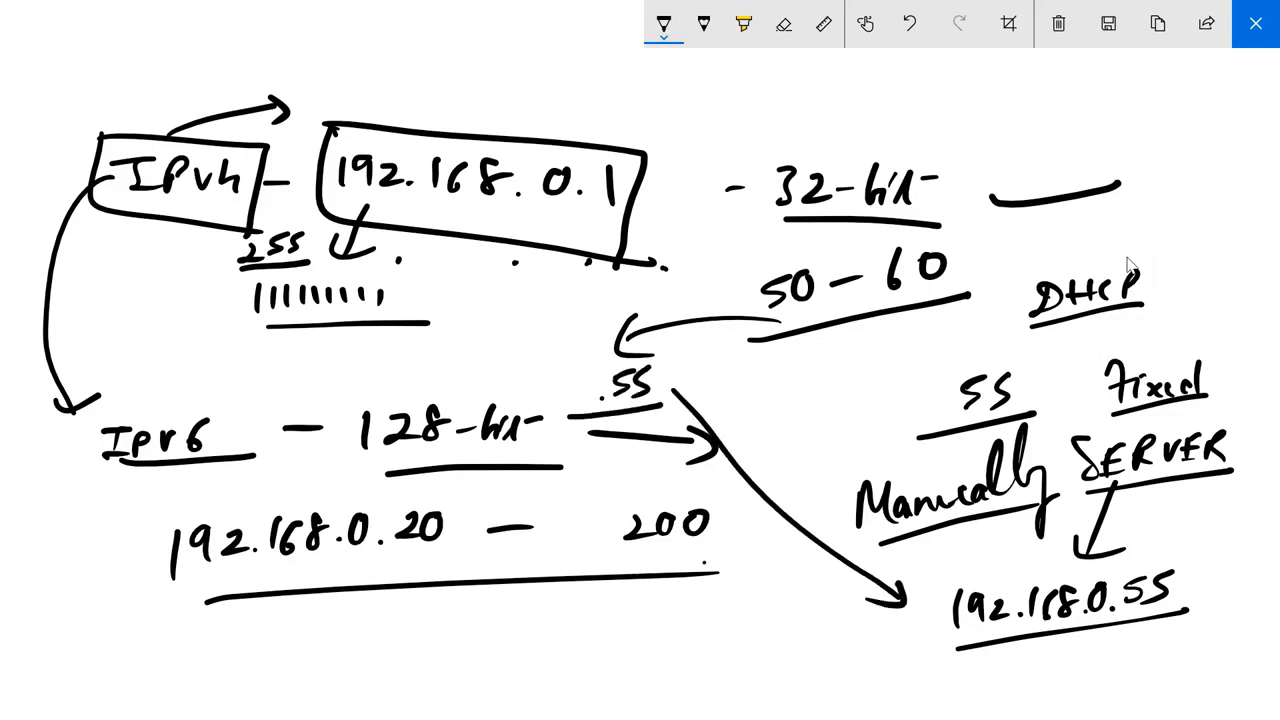
mouse_move(688, 378)
left_mouse_down()
mouse_move(660, 390)
mouse_move(670, 408)
left_mouse_up()
Close the sketch, exclude 192.168.0.55 from the scope as both start and end address, and continue past the exclusions.
left_click(1255, 23)
left_click(410, 297)
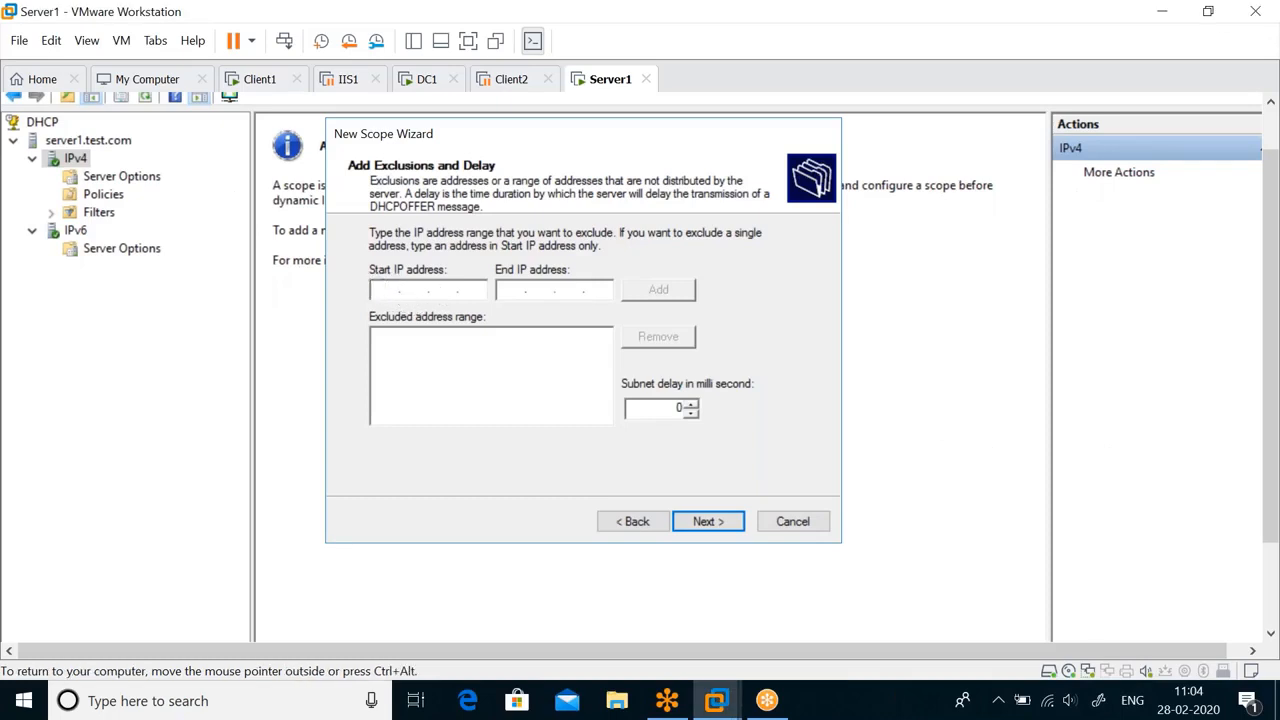
type("192 . 168 . 0 . 55")
left_click(511, 289)
type("192.168.0.")
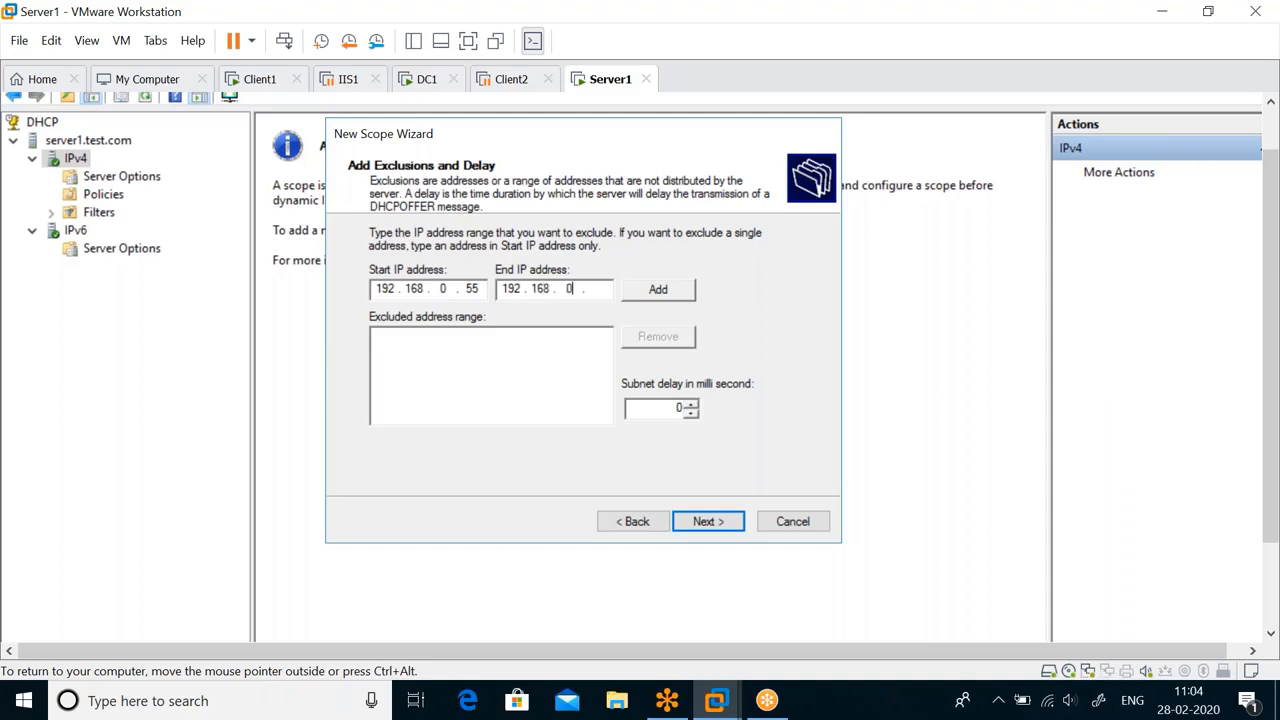
type("55")
left_click(640, 290)
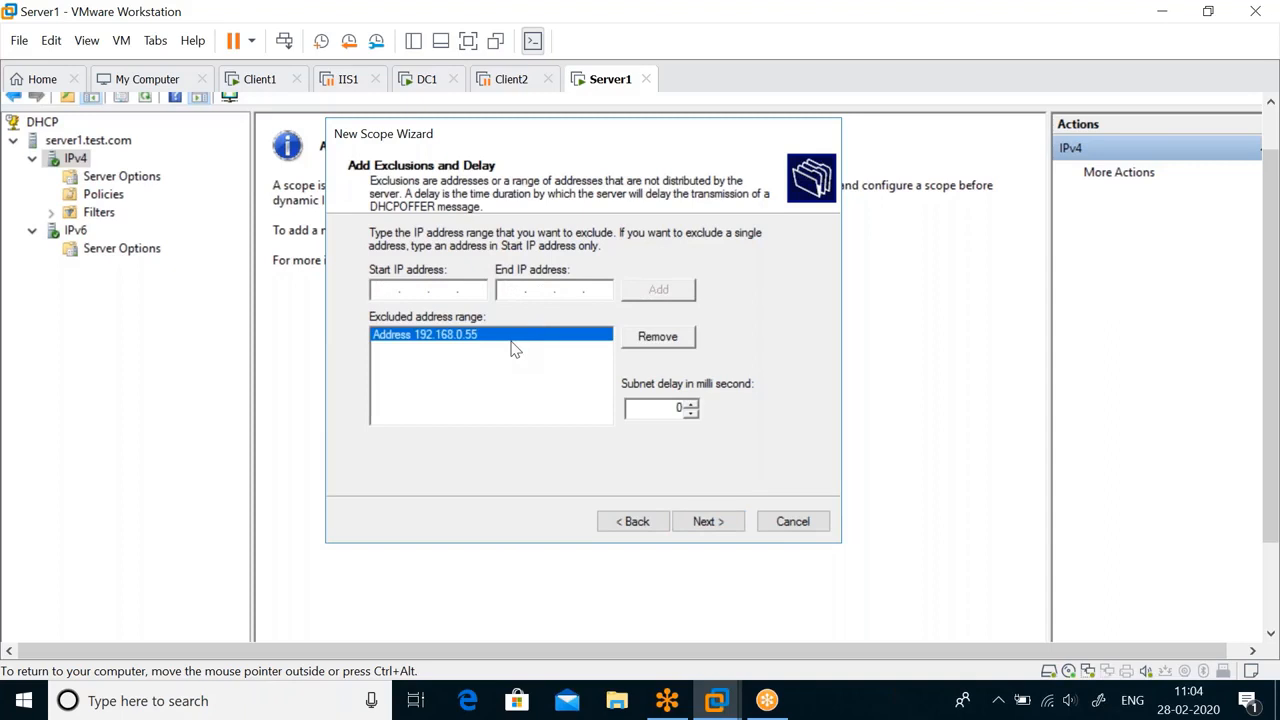
left_click(712, 523)
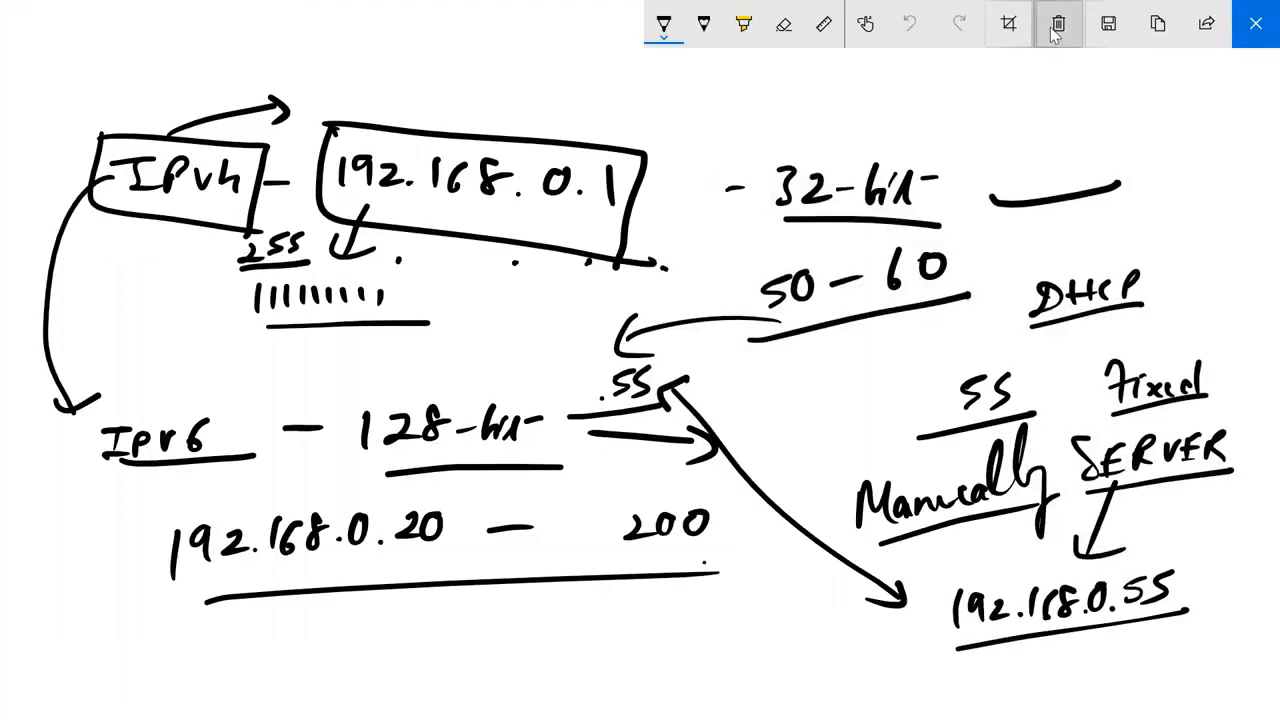
Clear the whole sketch and handwrite an underlined "DHCP" near its upper-left area.
left_click(1057, 30)
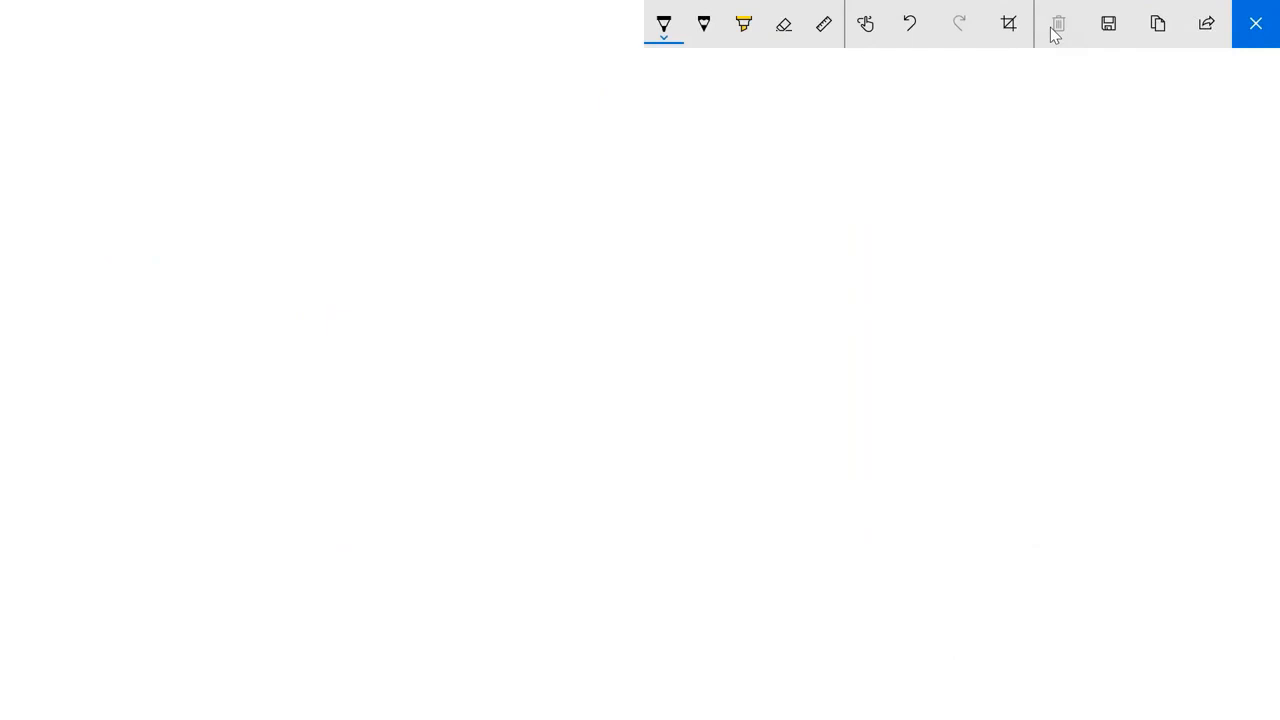
left_click_drag(270, 139, 270, 166)
left_click_drag(259, 152, 245, 186)
left_click_drag(298, 149, 299, 173)
mouse_move(317, 141)
left_mouse_down()
mouse_move(318, 164)
mouse_move(331, 155)
left_mouse_up()
left_click_drag(342, 142, 365, 161)
left_click_drag(362, 137, 366, 150)
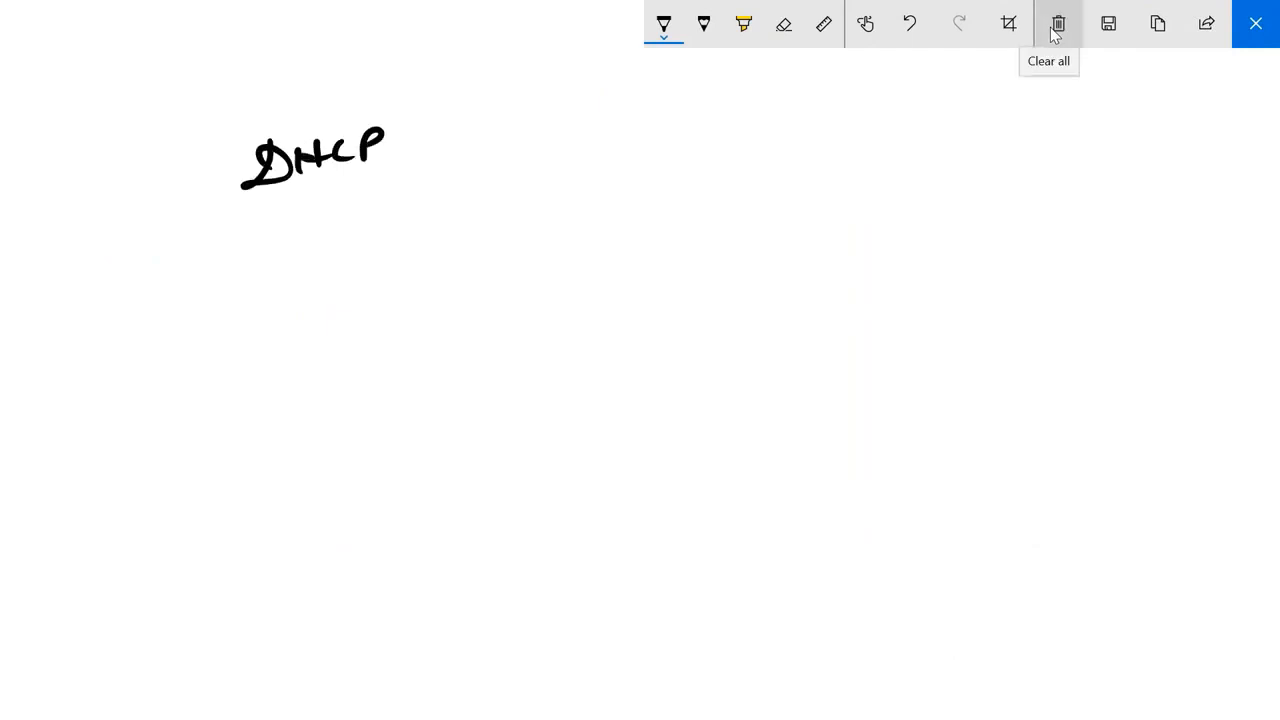
left_click_drag(241, 192, 411, 169)
Write an underlined "Client" below the centre and draw a curved arrow from it up to DHCP.
mouse_move(622, 437)
left_mouse_down()
mouse_move(646, 440)
mouse_move(672, 470)
mouse_move(712, 448)
mouse_move(719, 476)
left_mouse_up()
left_click_drag(727, 447, 742, 444)
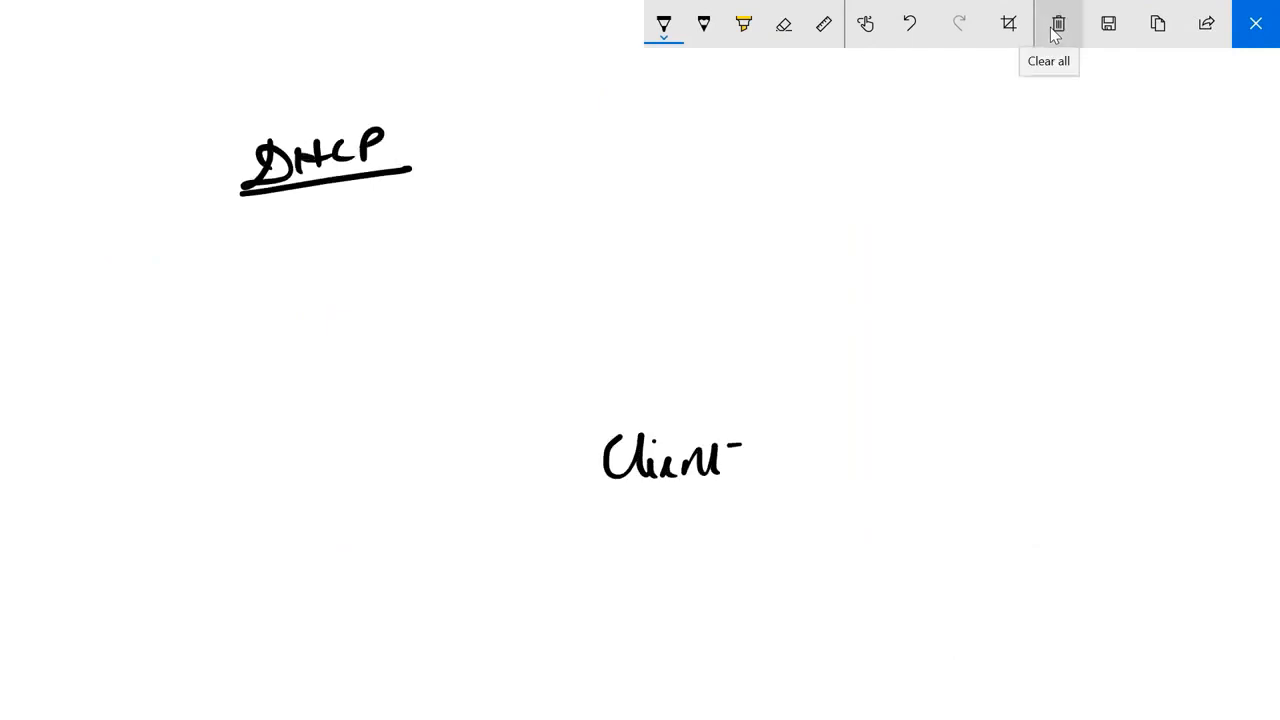
left_click_drag(603, 518, 778, 488)
mouse_move(678, 412)
left_mouse_down()
mouse_move(422, 158)
mouse_move(410, 172)
mouse_move(452, 183)
left_mouse_up()
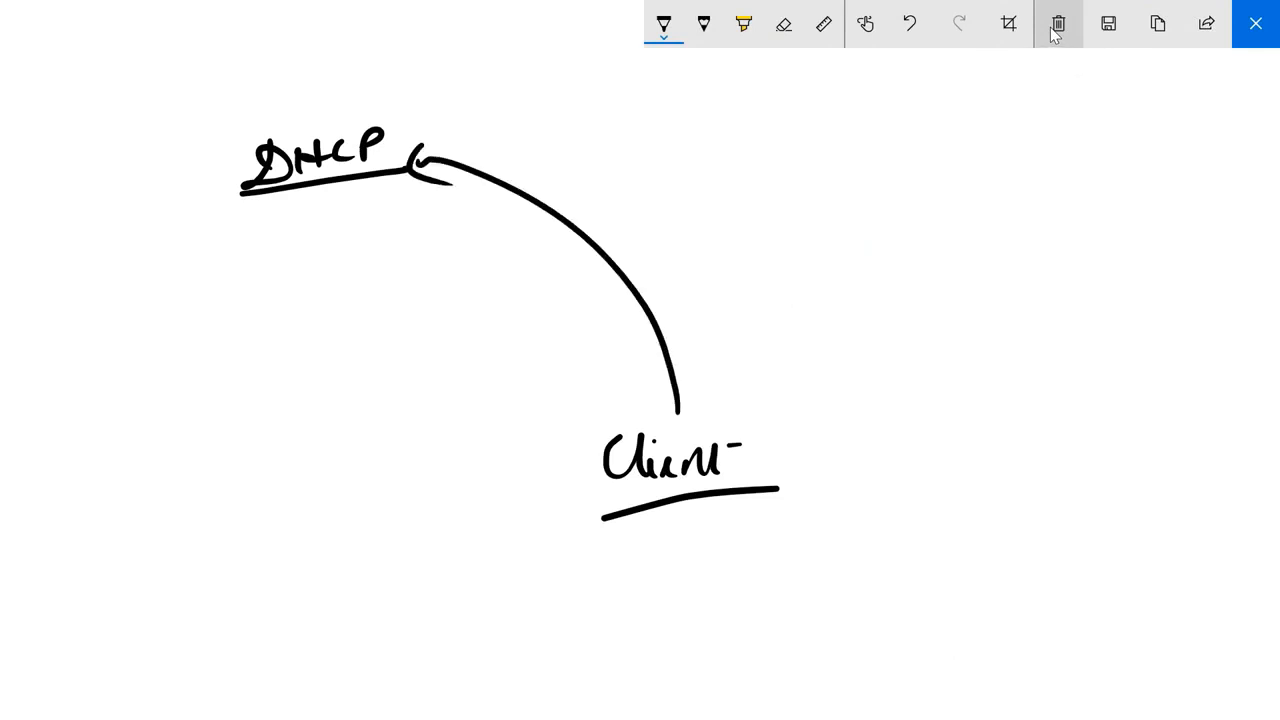
Write an underlined "DORA" heading above Client and list Discover, Offer, Request and Ack beneath it.
mouse_move(653, 160)
left_mouse_down()
mouse_move(636, 195)
mouse_move(688, 158)
mouse_move(716, 156)
left_mouse_up()
mouse_move(712, 160)
left_mouse_down()
mouse_move(742, 180)
mouse_move(768, 176)
left_mouse_up()
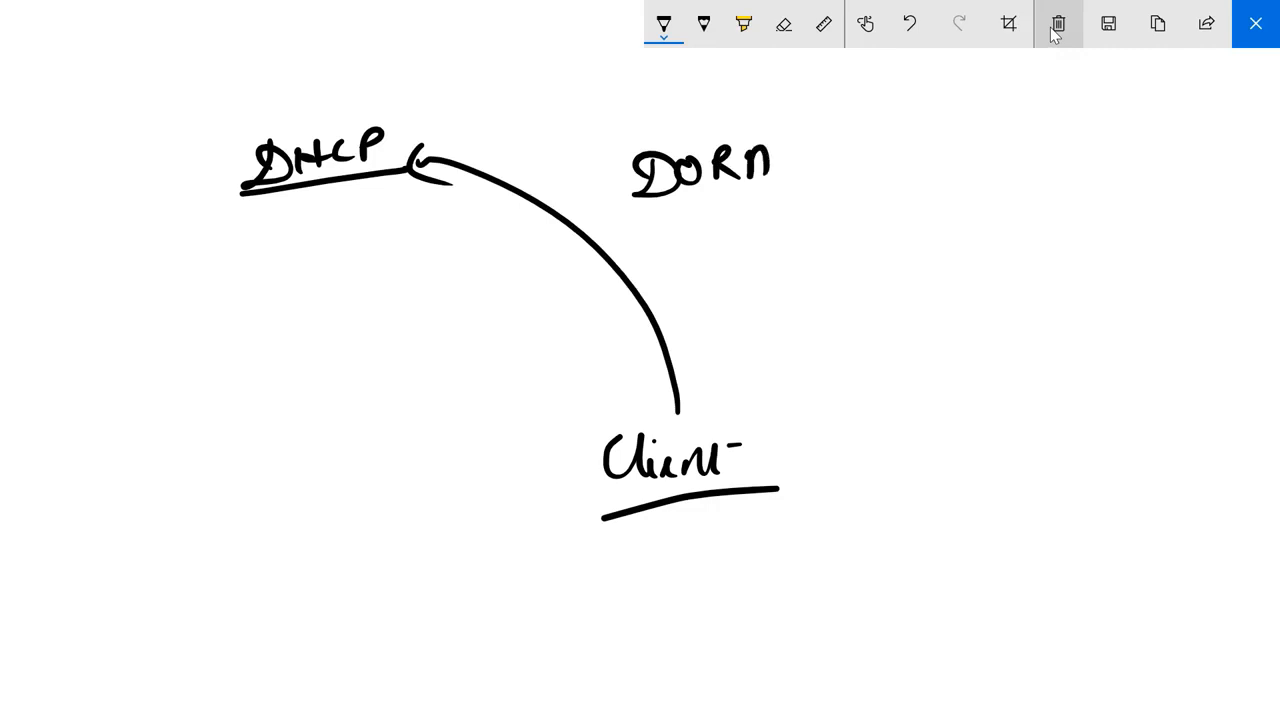
left_click_drag(636, 208, 748, 186)
mouse_move(666, 240)
left_mouse_down()
mouse_move(650, 272)
mouse_move(684, 258)
left_mouse_up()
left_click_drag(690, 250, 700, 270)
mouse_move(734, 244)
left_mouse_down()
mouse_move(720, 264)
mouse_move(740, 260)
left_mouse_up()
left_click_drag(758, 262, 798, 238)
mouse_move(674, 288)
left_mouse_down()
mouse_move(838, 262)
mouse_move(690, 326)
left_mouse_up()
mouse_move(716, 298)
left_mouse_down()
mouse_move(714, 378)
mouse_move(740, 372)
left_mouse_up()
mouse_move(752, 334)
left_mouse_down()
mouse_move(762, 374)
mouse_move(786, 350)
left_mouse_up()
mouse_move(800, 356)
left_mouse_down()
mouse_move(790, 394)
mouse_move(900, 330)
left_mouse_up()
mouse_move(820, 426)
left_mouse_down()
mouse_move(842, 390)
mouse_move(850, 418)
left_mouse_up()
mouse_move(880, 388)
left_mouse_down()
mouse_move(876, 410)
mouse_move(896, 412)
left_mouse_up()
left_click_drag(808, 442, 928, 424)
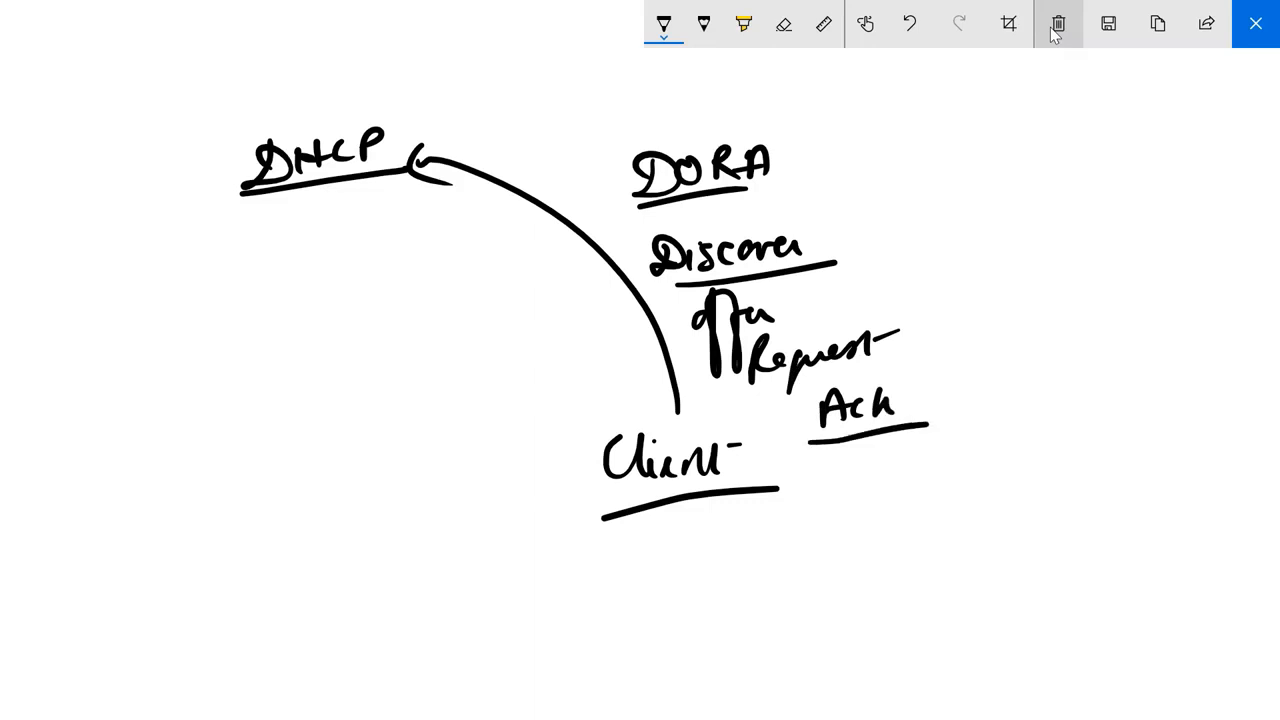
Box in Client and write underlined "Broadcast" and "Discover" notes below DHCP.
mouse_move(587, 430)
left_mouse_down()
mouse_move(592, 522)
mouse_move(670, 428)
mouse_move(780, 411)
left_mouse_up()
left_click_drag(767, 412, 784, 488)
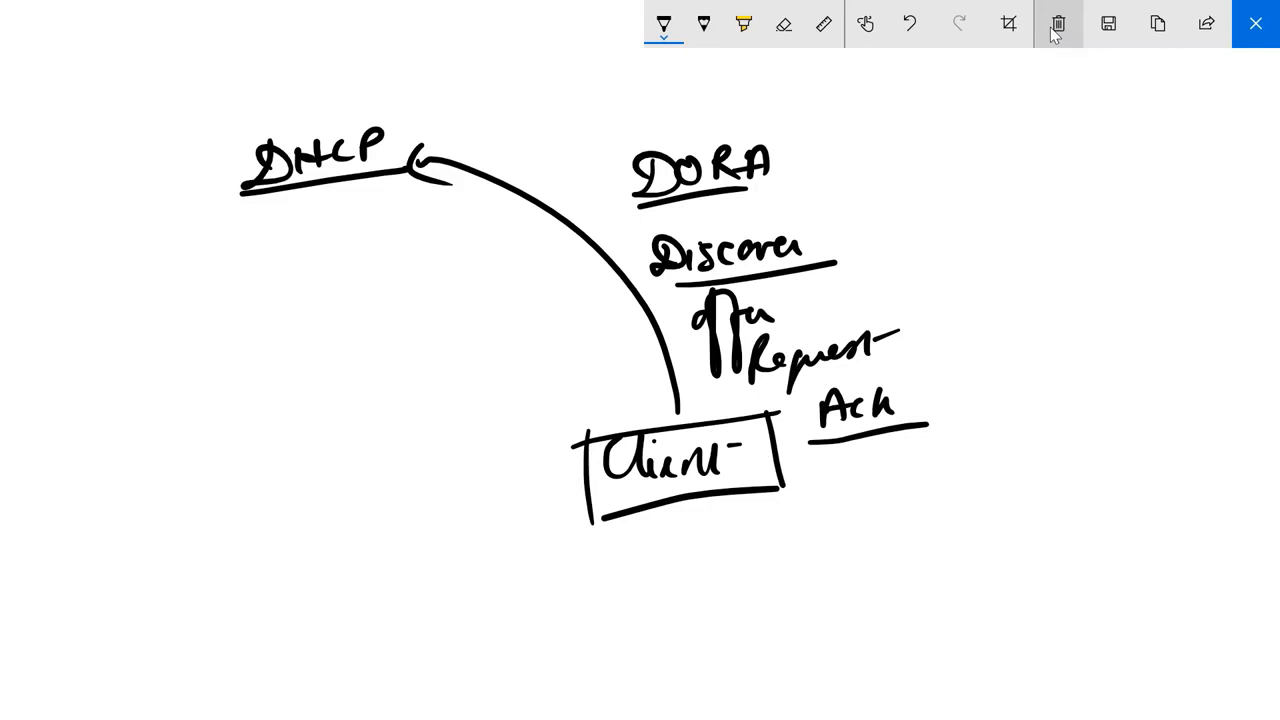
mouse_move(280, 336)
left_mouse_down()
mouse_move(282, 358)
mouse_move(480, 288)
left_mouse_up()
left_click_drag(275, 392, 467, 334)
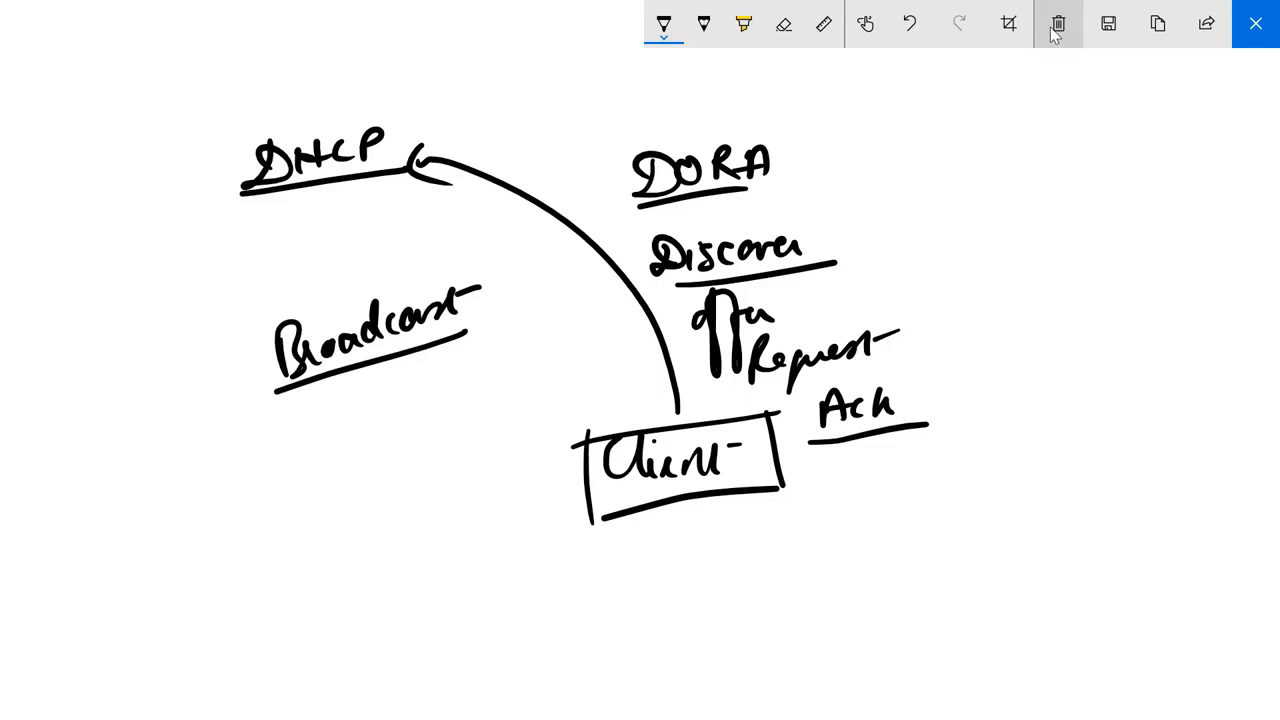
left_click_drag(246, 420, 240, 452)
left_click_drag(262, 425, 374, 404)
left_click_drag(246, 466, 392, 422)
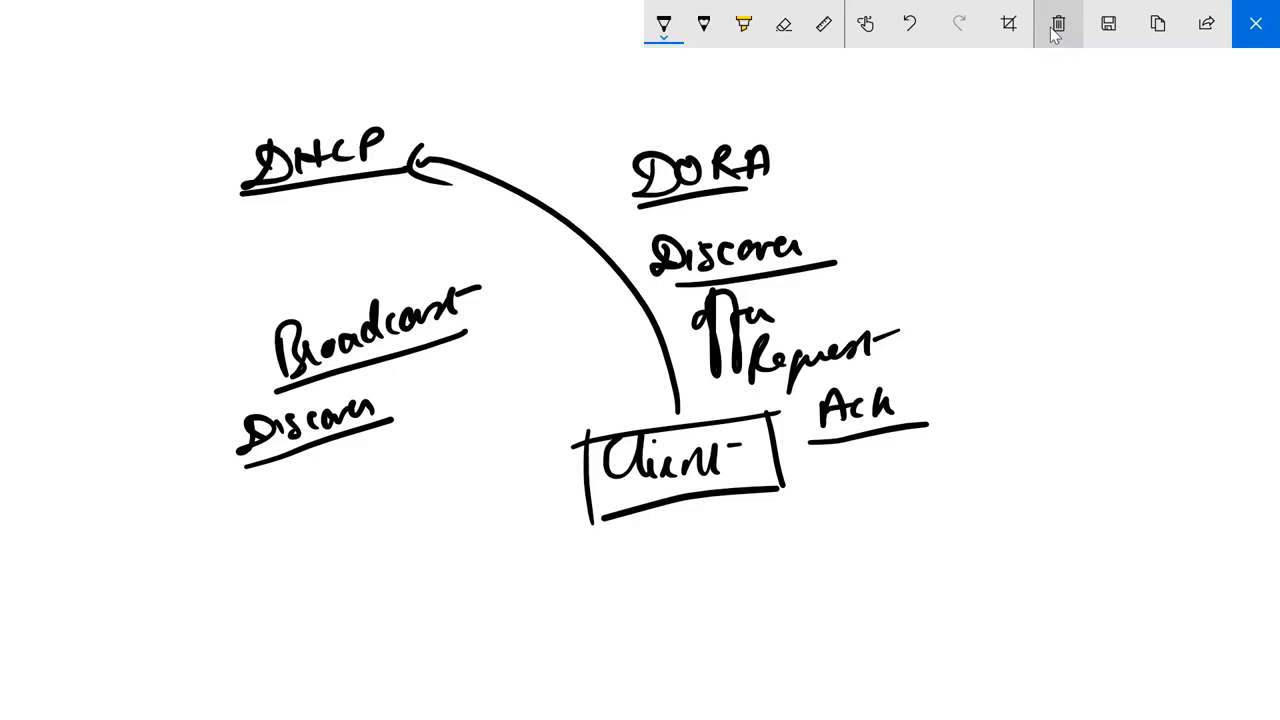
Draw arrows from DHCP to Client and back, adding tick marks at DHCP and Offer, bracket strokes around DHCP, and an underline beneath Request.
left_click_drag(378, 106, 469, 70)
mouse_move(370, 186)
left_mouse_down()
mouse_move(491, 263)
mouse_move(566, 384)
mouse_move(590, 376)
left_mouse_up()
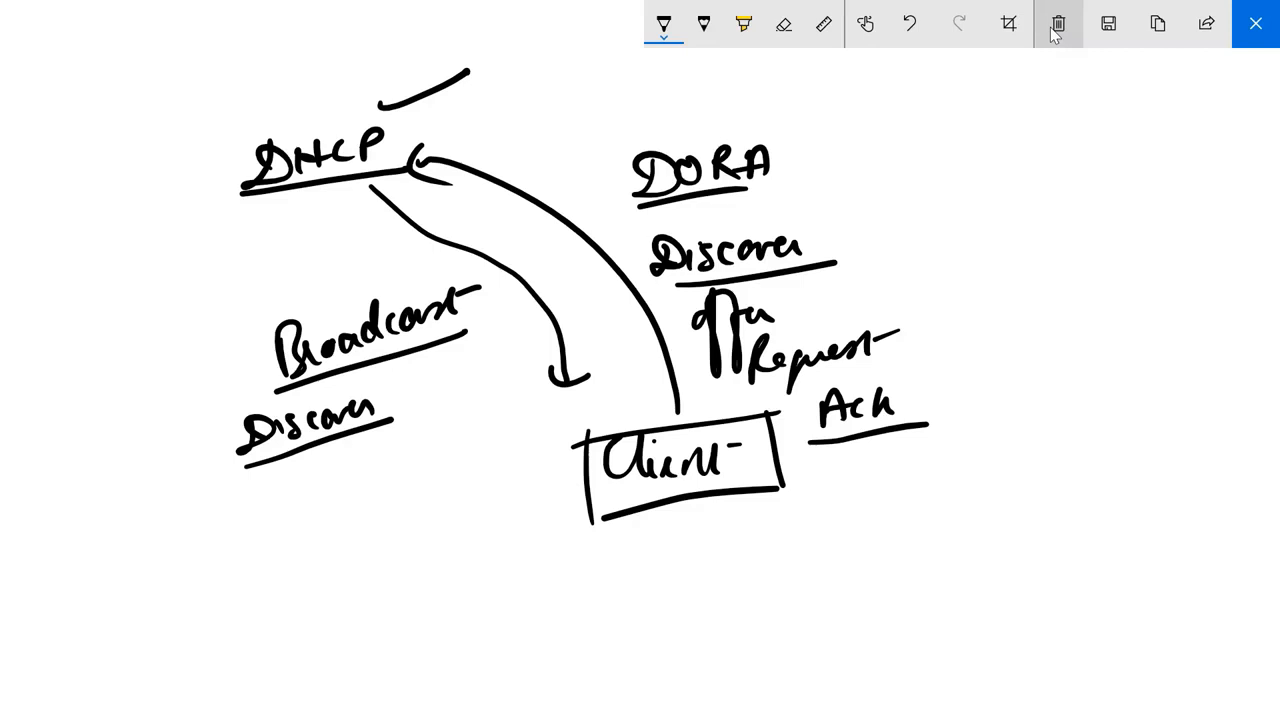
mouse_move(97, 238)
left_mouse_down()
mouse_move(150, 287)
mouse_move(166, 211)
left_mouse_up()
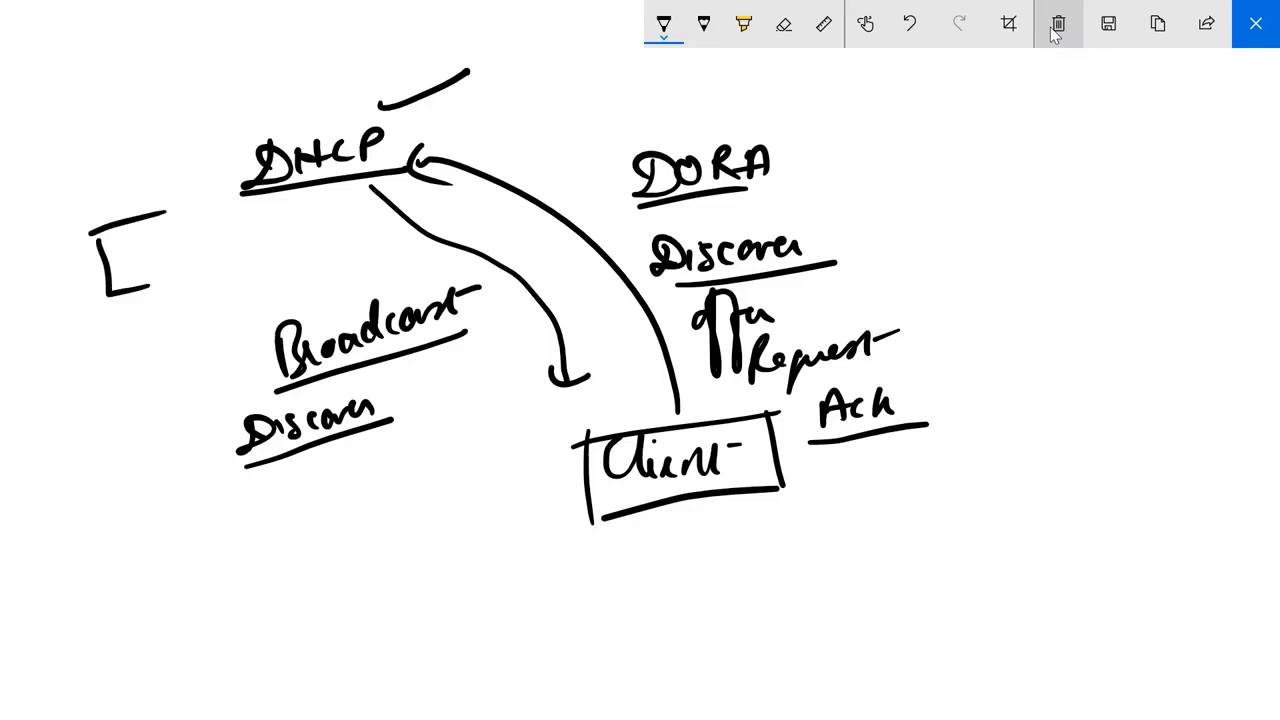
left_click_drag(308, 193, 316, 235)
left_click_drag(810, 304, 892, 276)
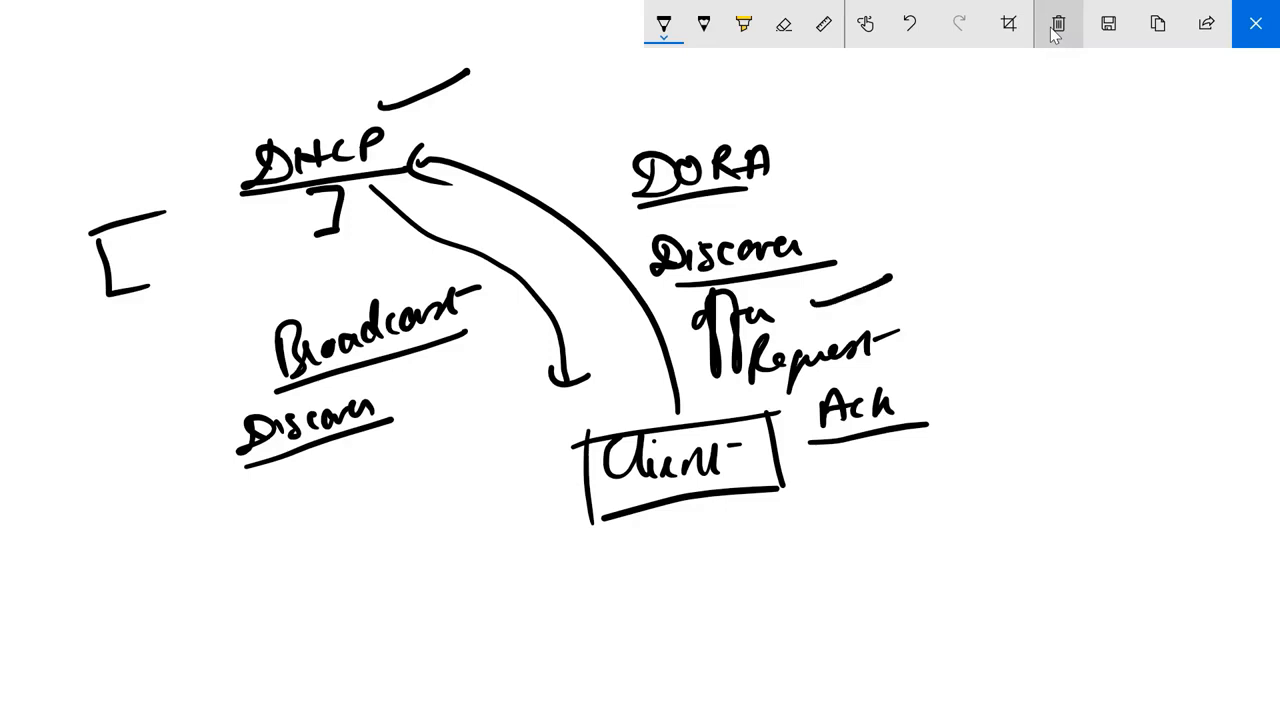
left_click_drag(763, 387, 905, 360)
mouse_move(578, 484)
left_mouse_down()
mouse_move(412, 250)
mouse_move(350, 234)
mouse_move(360, 246)
left_mouse_up()
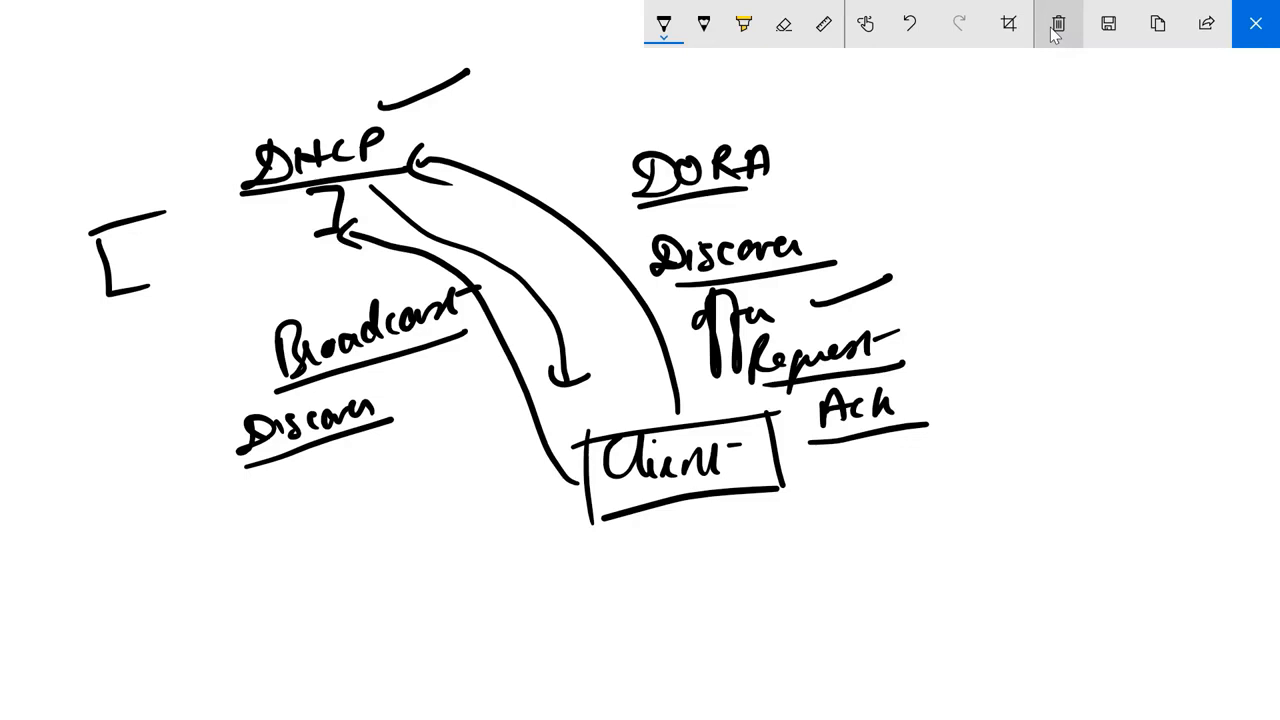
Draw a long curved arrow from DHCP to Client, label it with an underlined "Ack", and frame the DORA heading.
mouse_move(236, 200)
left_mouse_down()
mouse_move(212, 500)
mouse_move(549, 508)
mouse_move(524, 520)
left_mouse_up()
left_click_drag(358, 562, 380, 586)
mouse_move(400, 566)
left_mouse_down()
mouse_move(388, 582)
mouse_move(410, 582)
left_mouse_up()
left_click_drag(426, 562, 430, 582)
left_click_drag(360, 602, 456, 588)
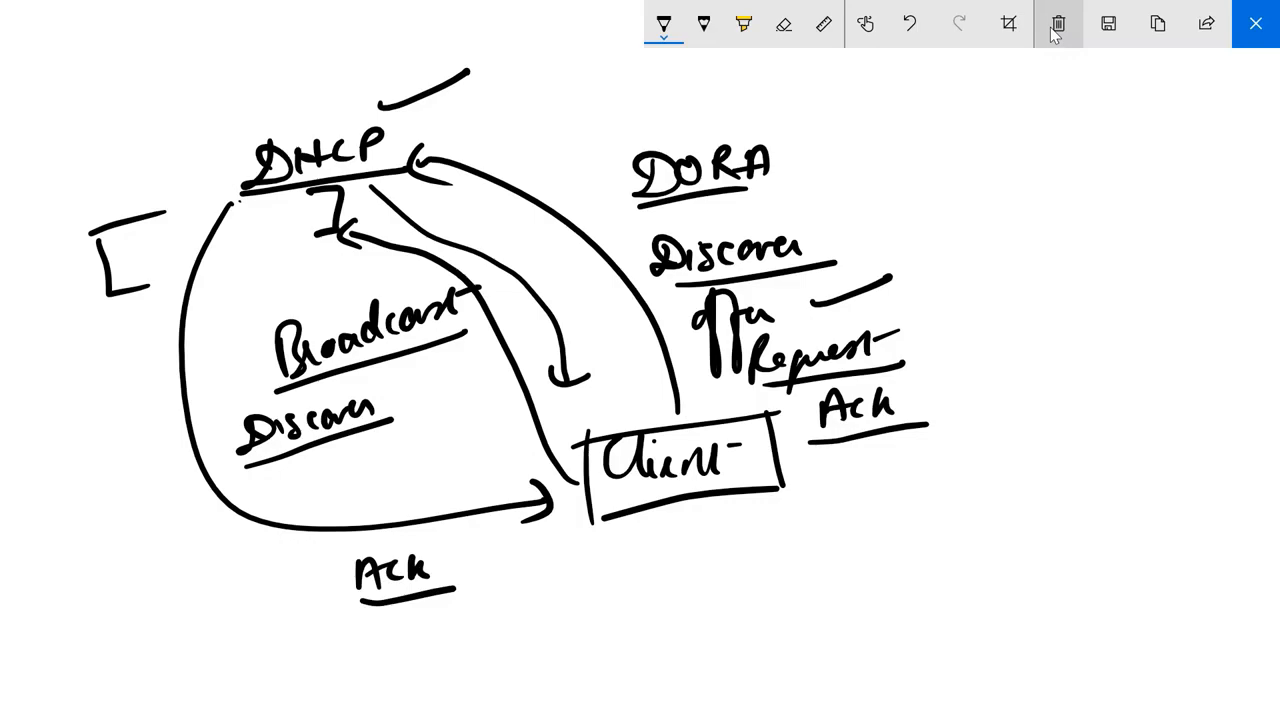
mouse_move(617, 146)
left_mouse_down()
mouse_move(614, 212)
mouse_move(720, 197)
left_mouse_up()
left_click_drag(620, 152, 732, 130)
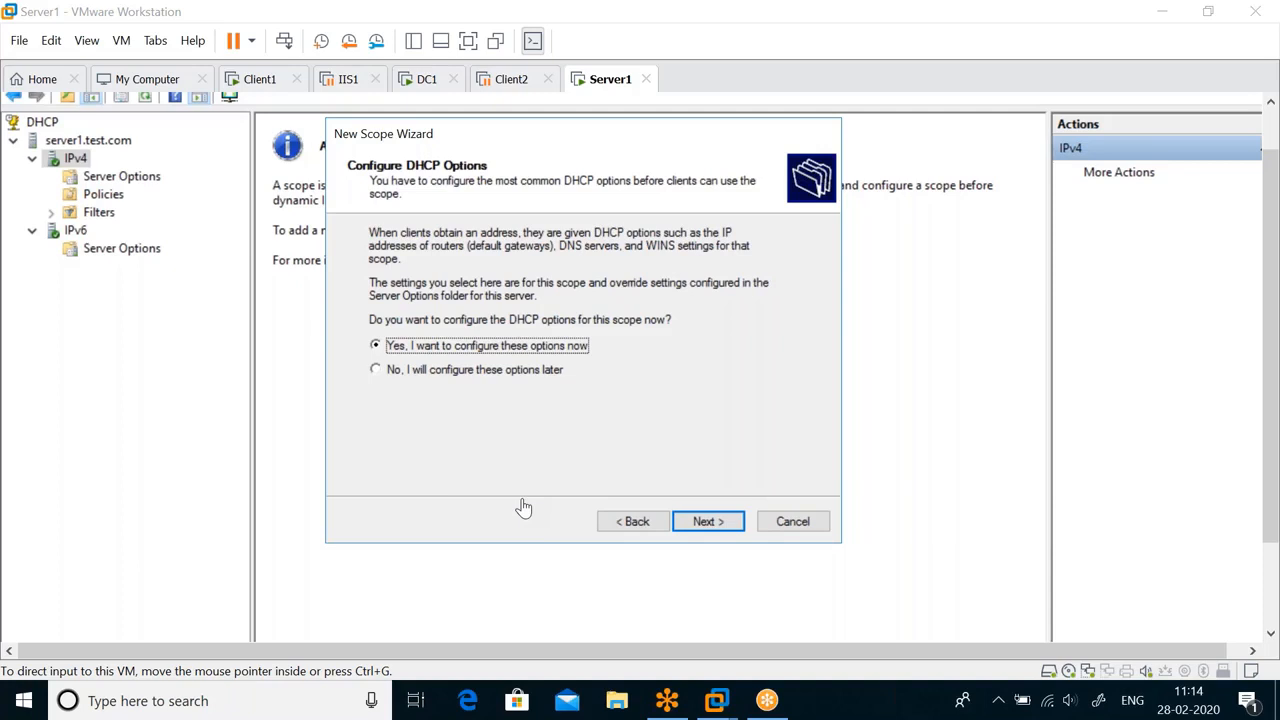
Choose to configure the scope's DHCP options now, add 192.168.0.100 as its default gateway, and continue to the DNS settings.
left_click(645, 444)
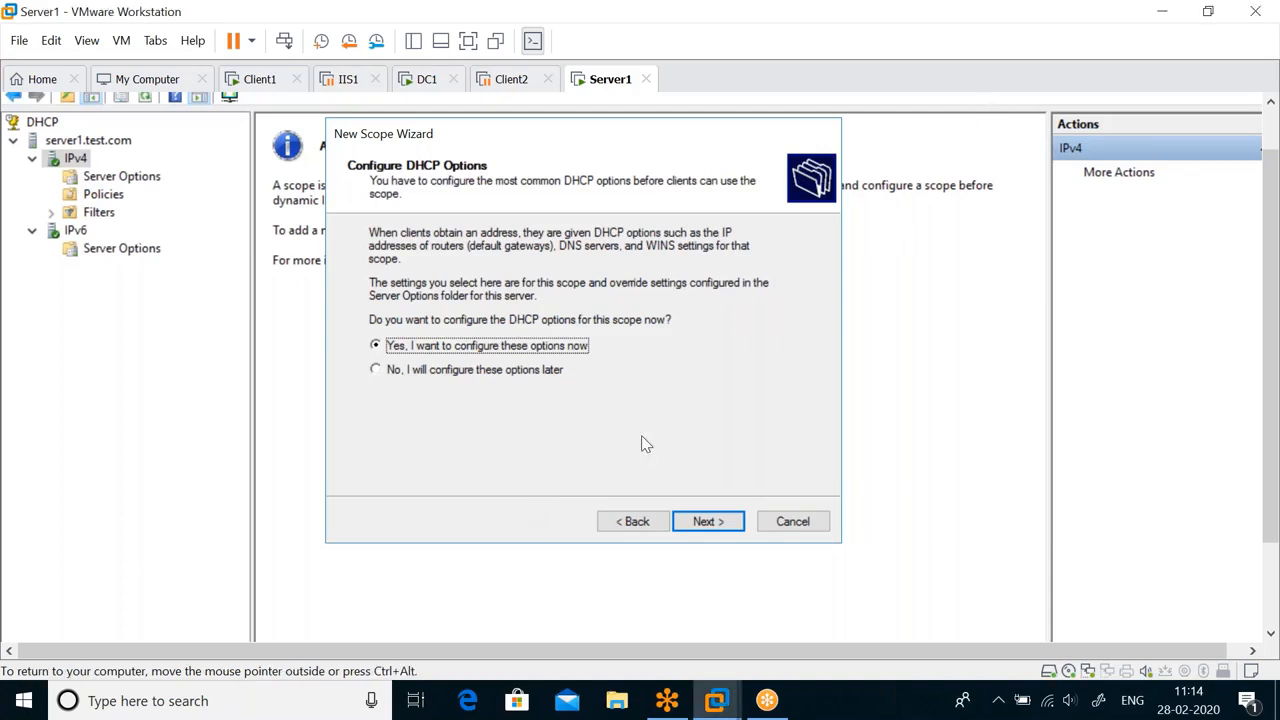
left_click(716, 525)
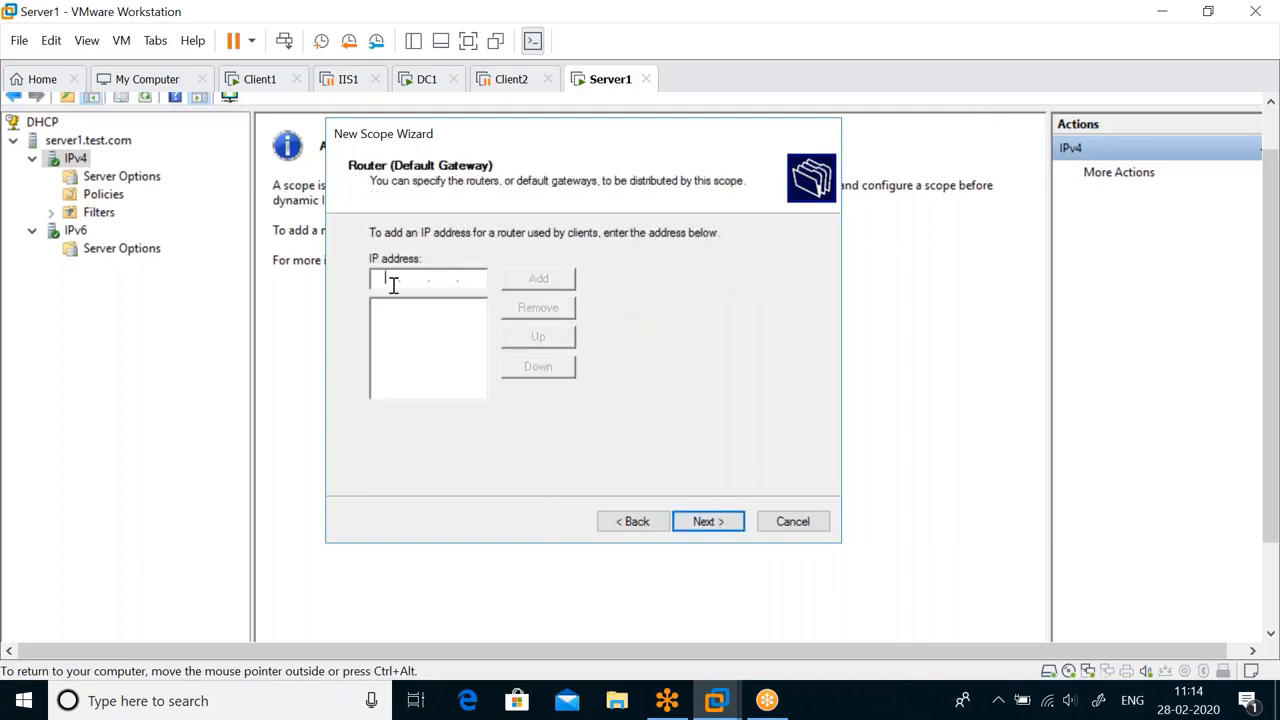
type("192 . 168 . 0 . 100")
left_click(539, 284)
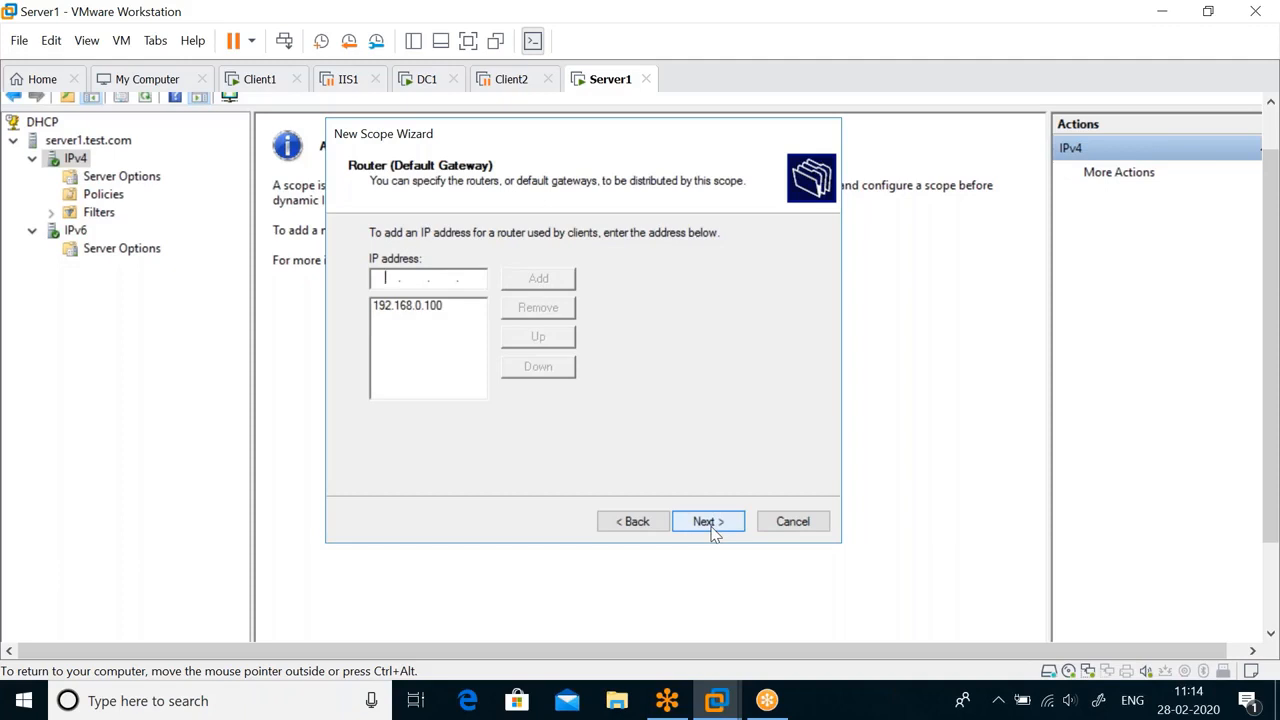
left_click(416, 307)
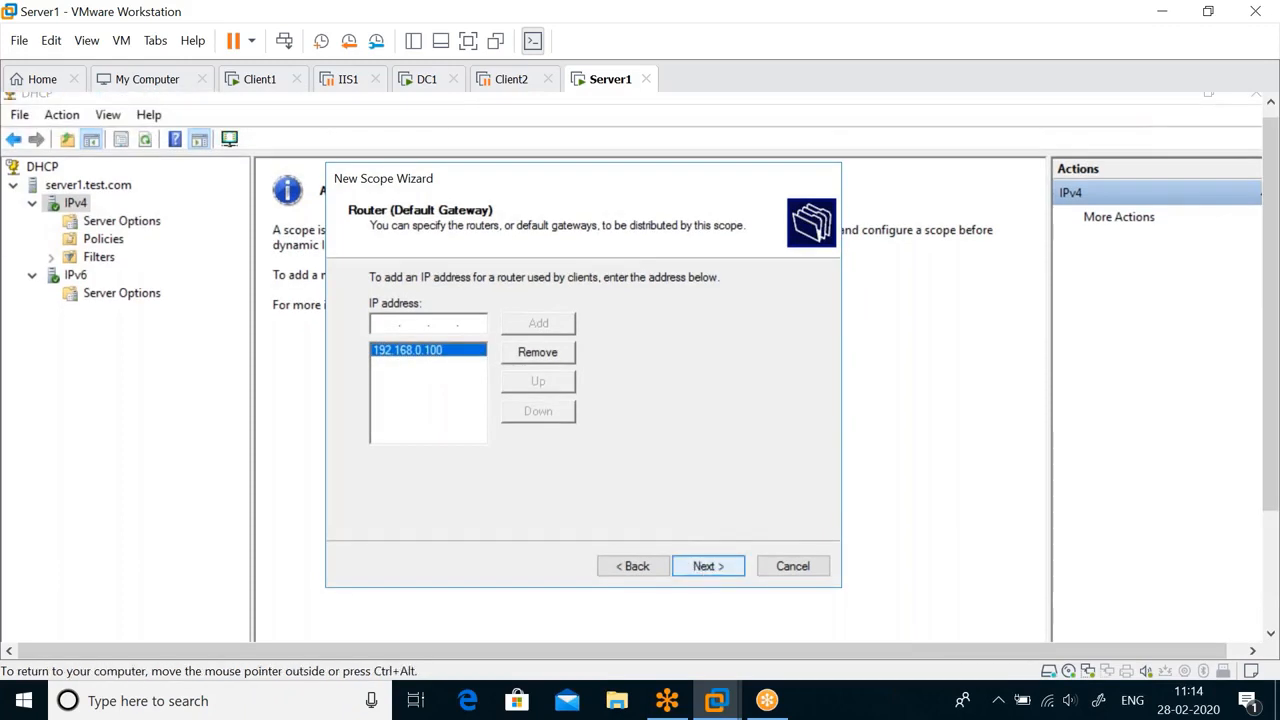
left_click(708, 566)
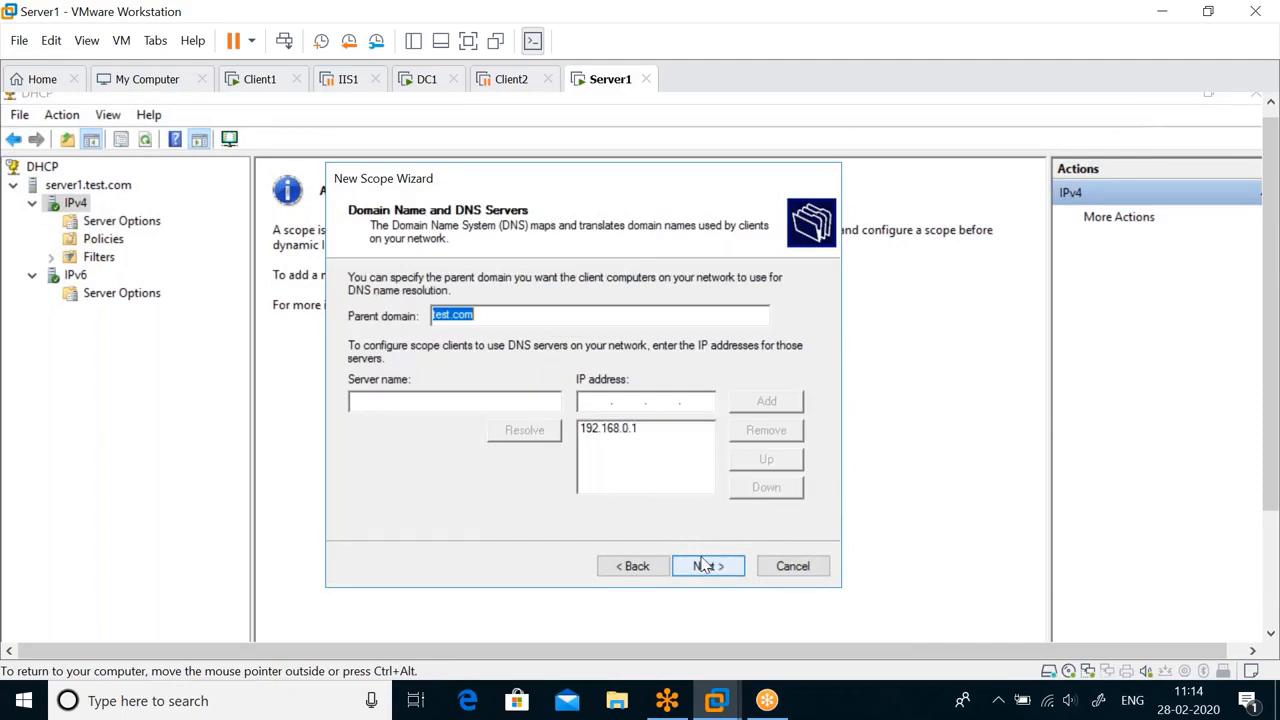
Keep test.com as the parent domain, enter dc as the DNS server name, select 192.168.0.1, and continue to the WINS settings.
left_click(490, 318)
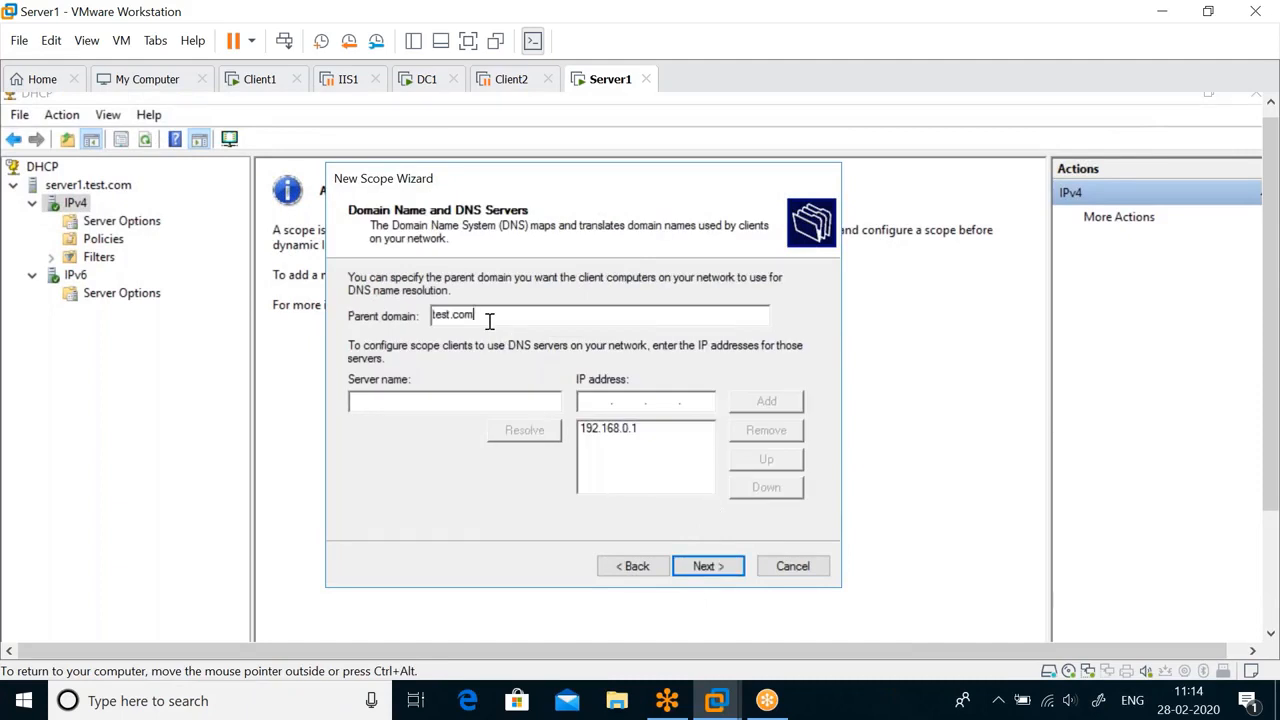
left_click(399, 407)
key("ctrl+alt")
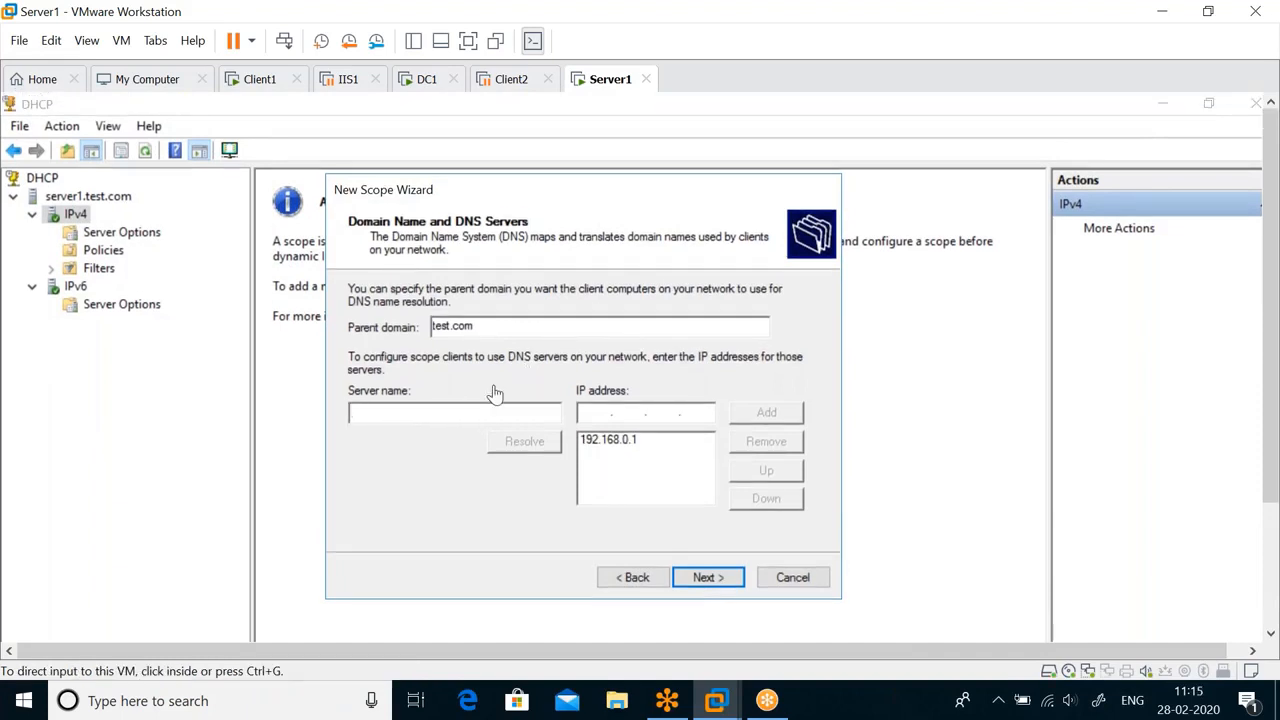
left_click(411, 415)
type("dc")
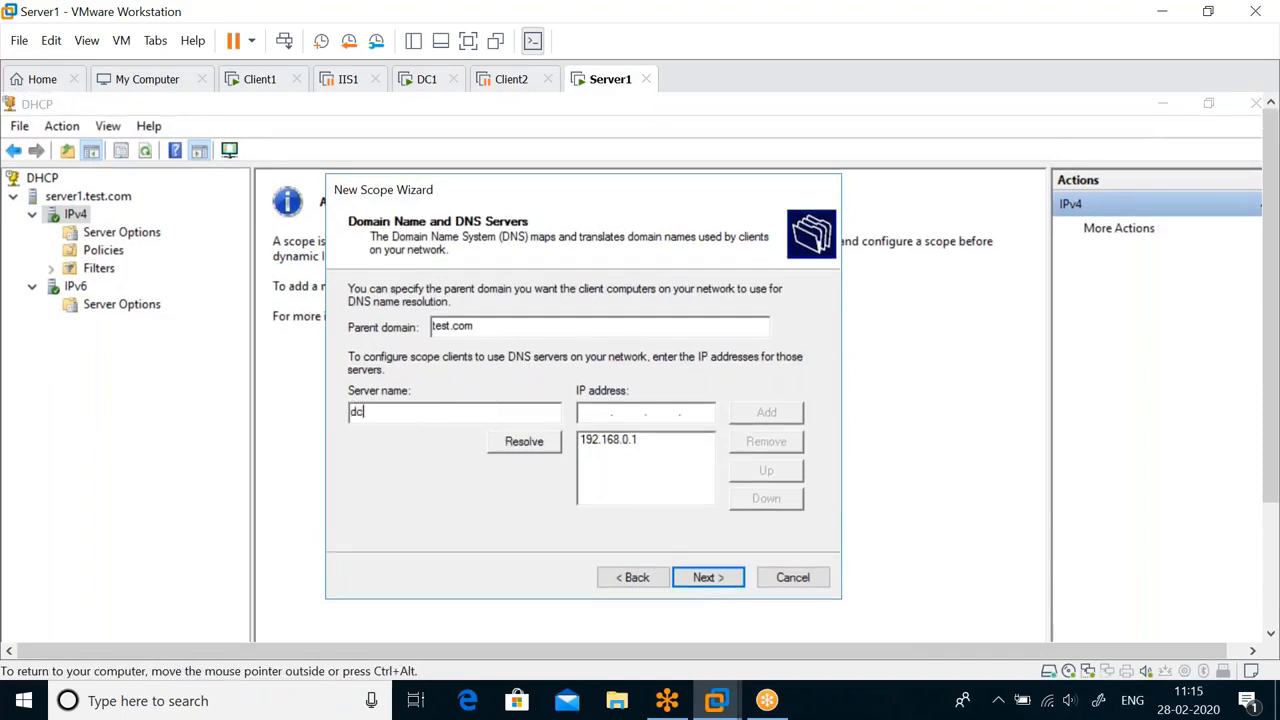
left_click(597, 446)
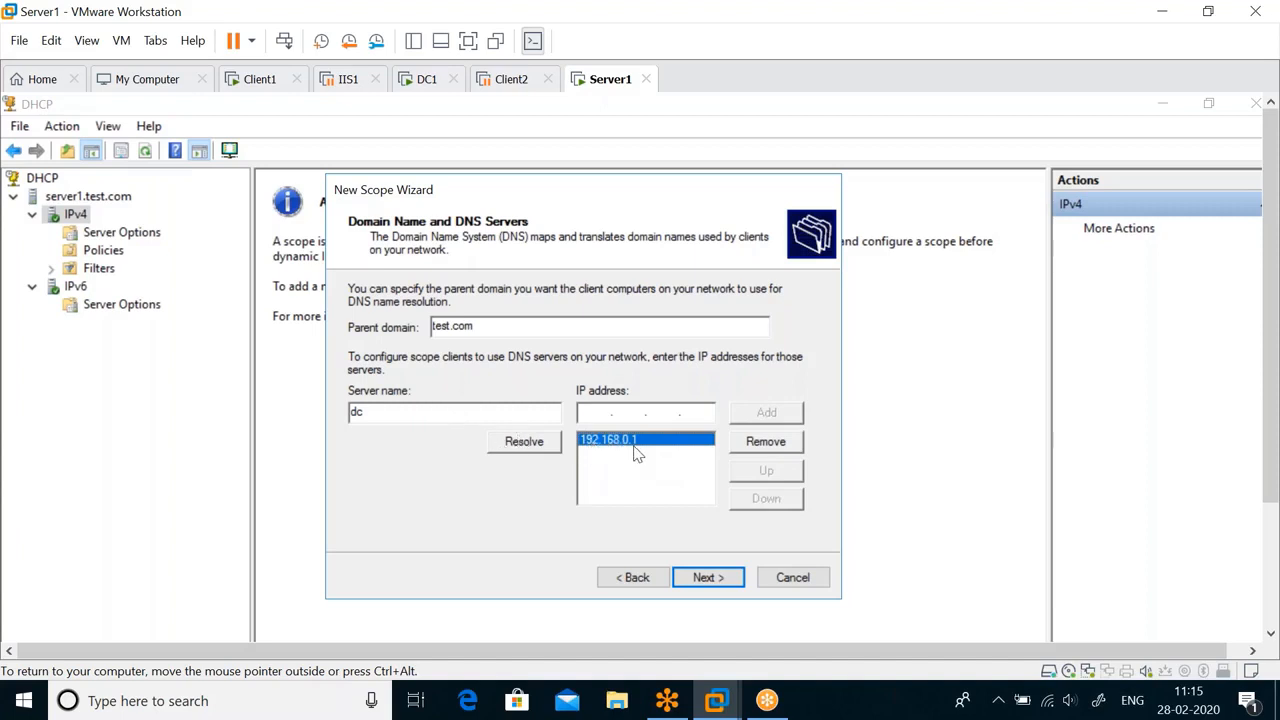
left_click(724, 577)
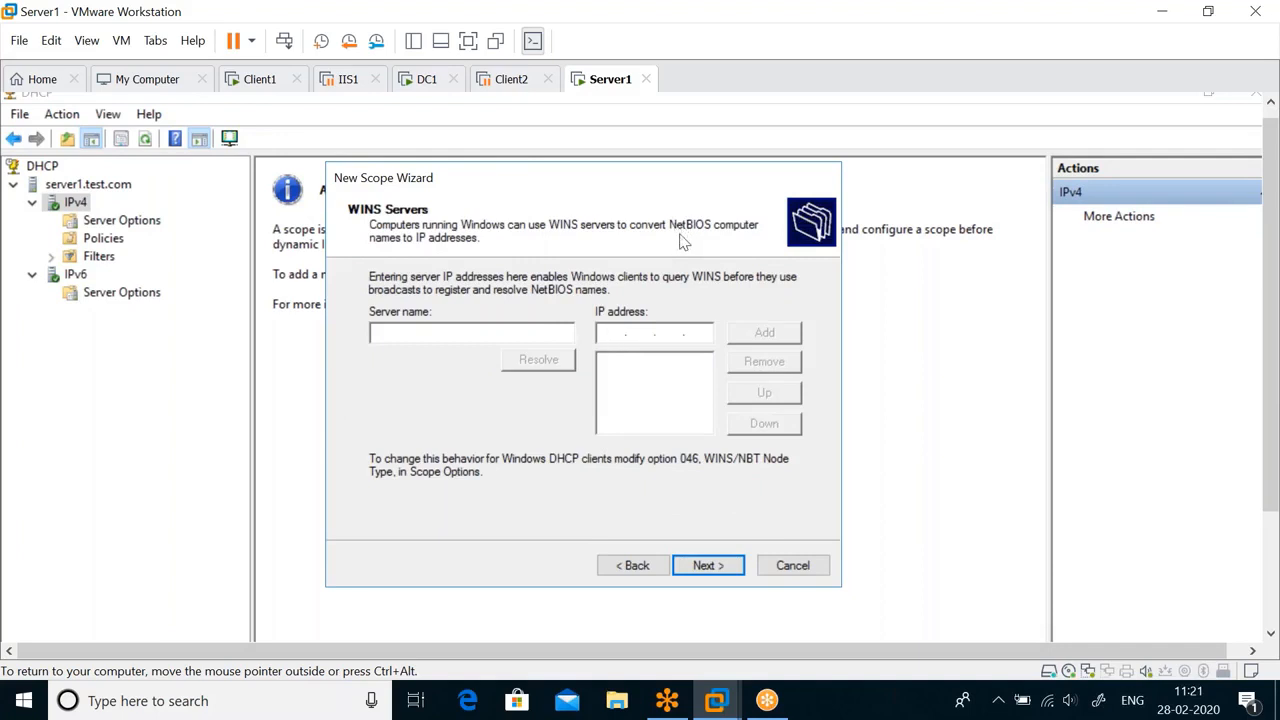
Leave the WINS servers empty, choose to activate the scope now, and finish creating it.
left_click(723, 569)
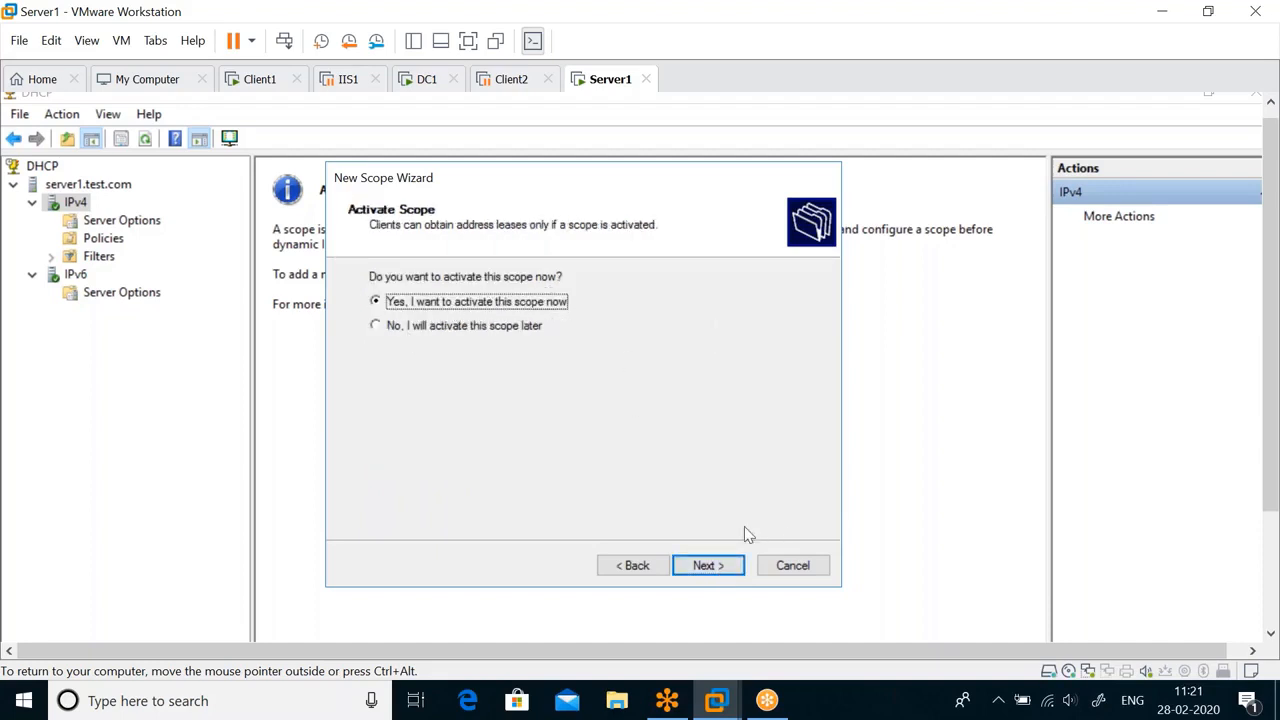
left_click(717, 572)
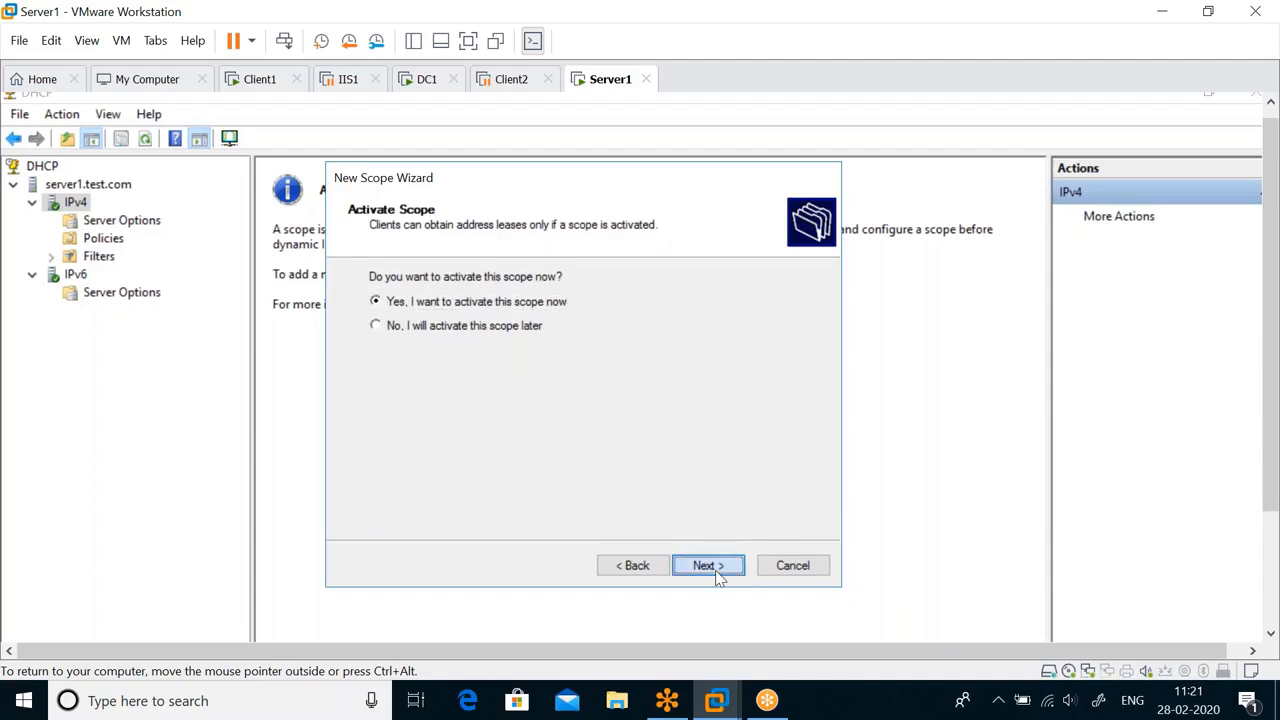
left_click(708, 566)
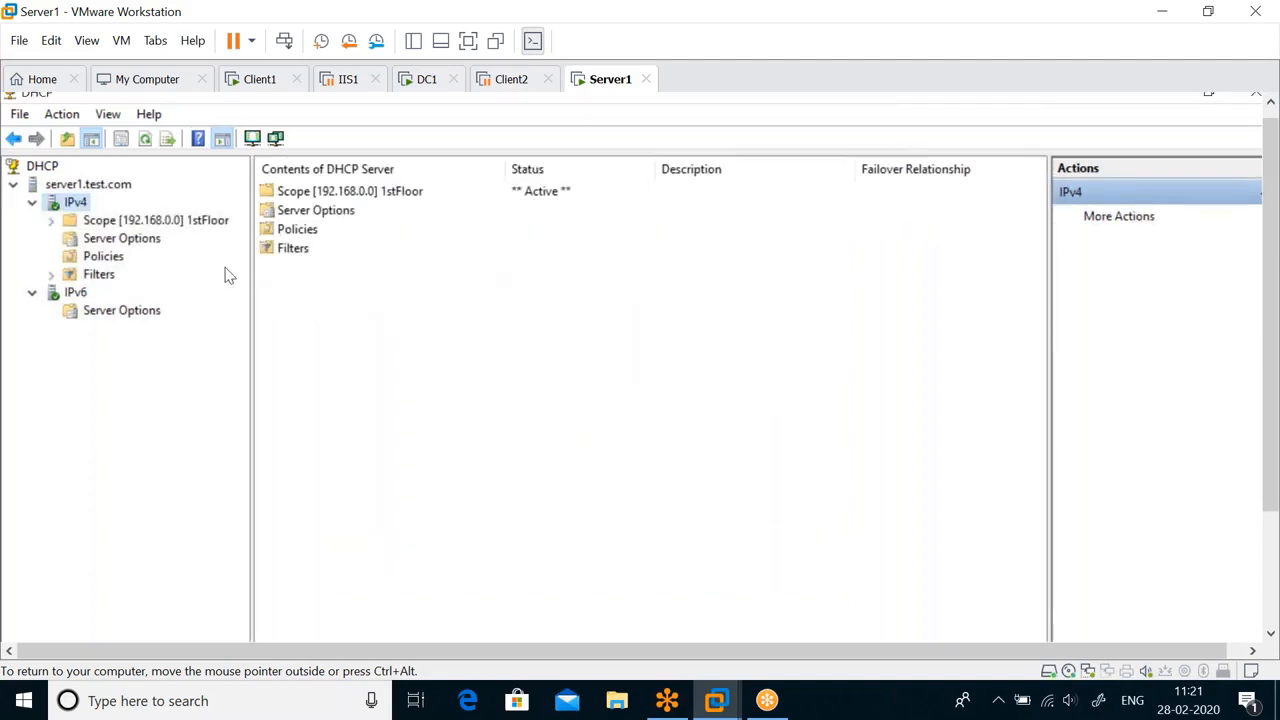
Expand the 1stFloor scope and examine its address pool entries and address leases.
double_click(177, 222)
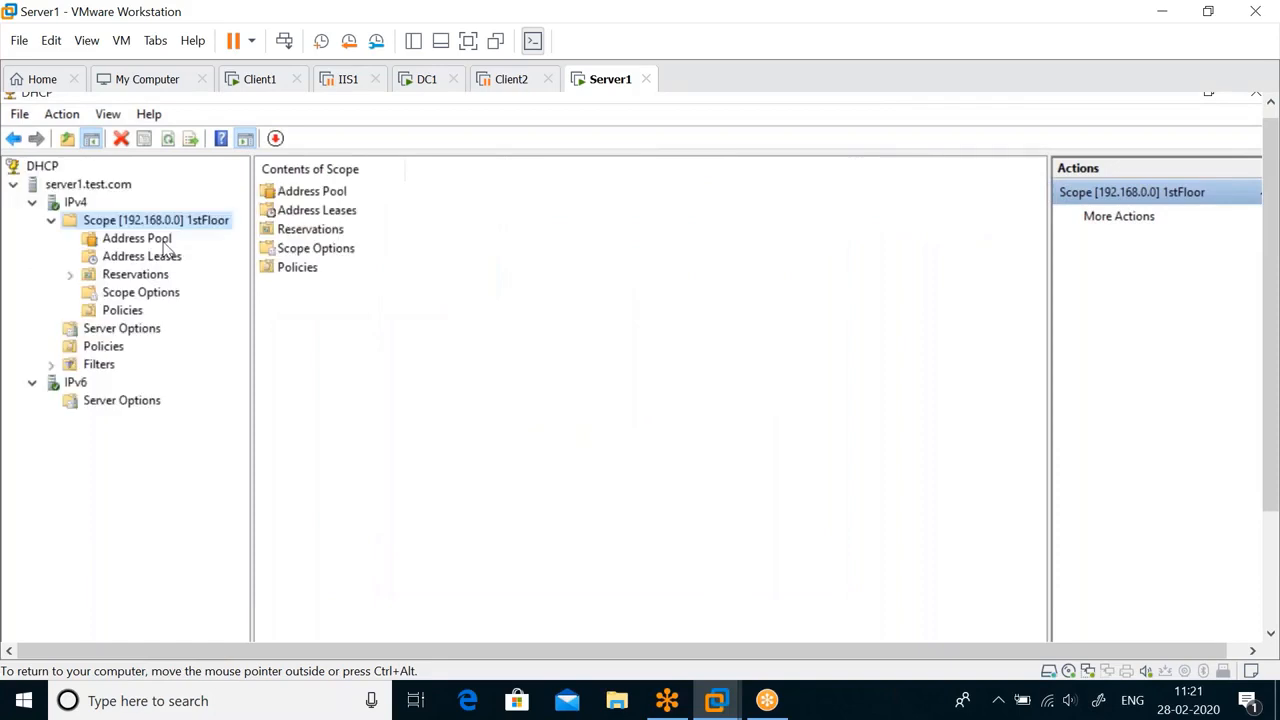
left_click(162, 242)
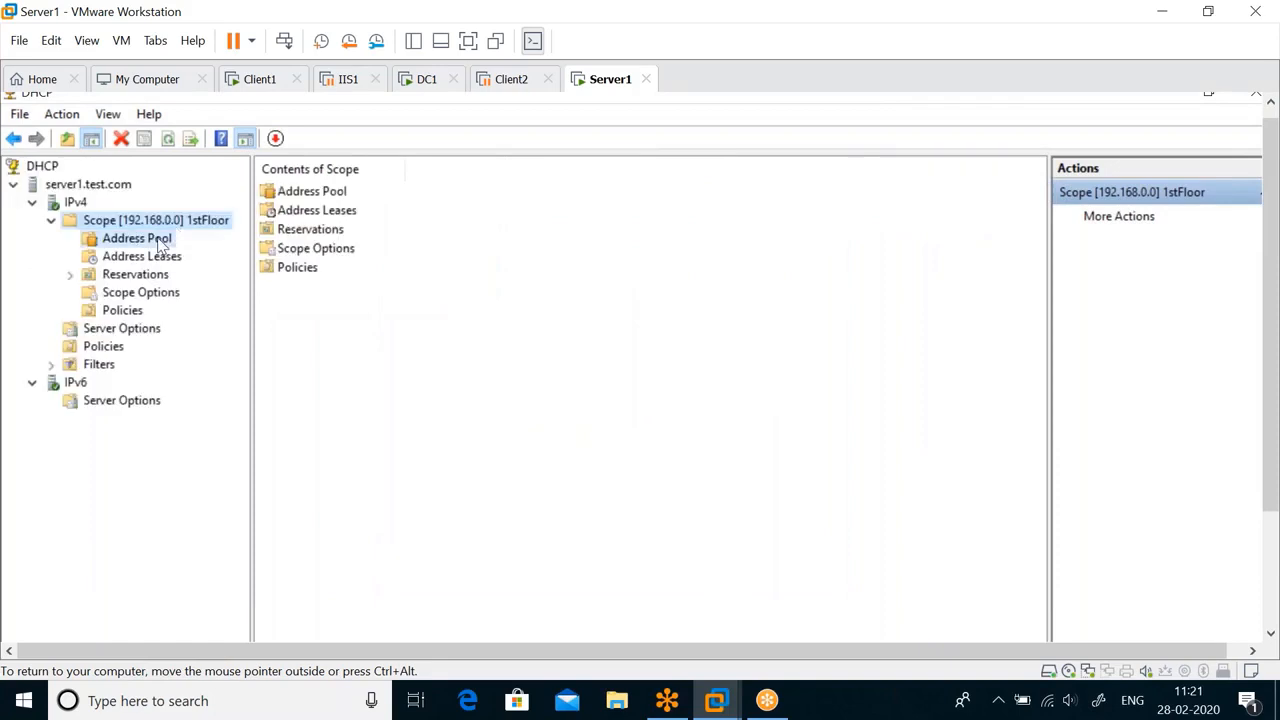
left_click(353, 199)
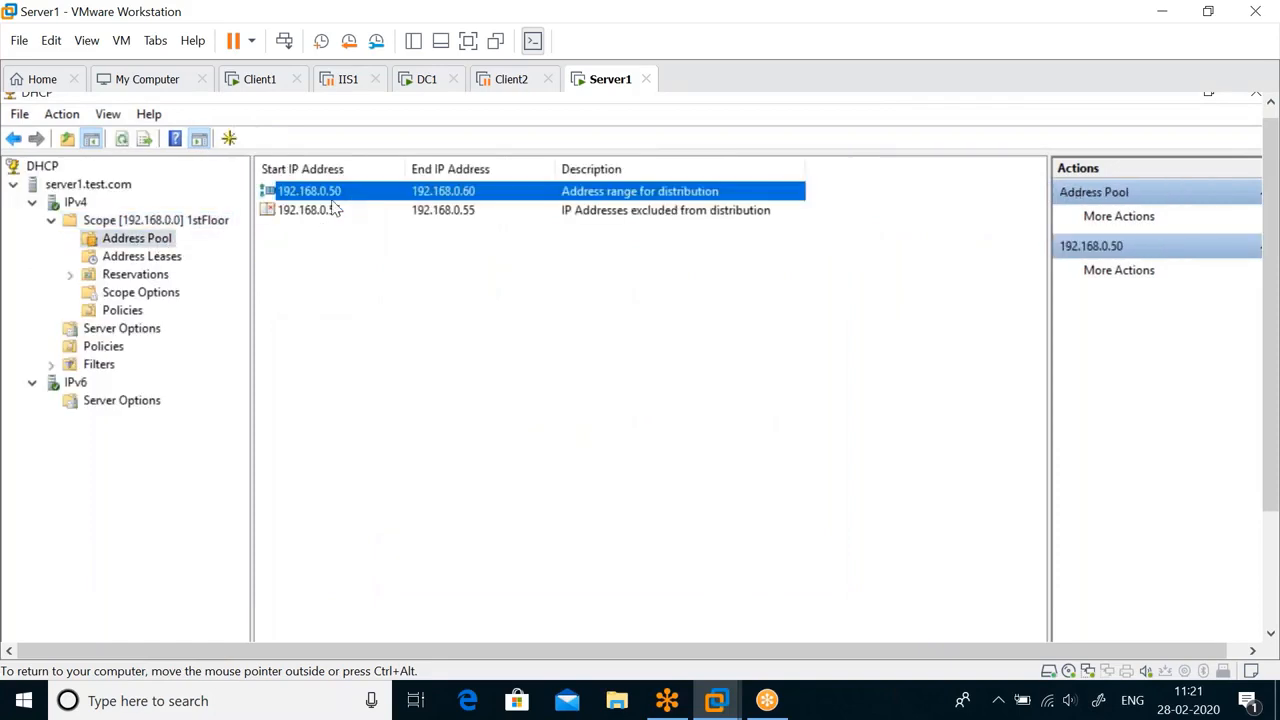
left_click(440, 218)
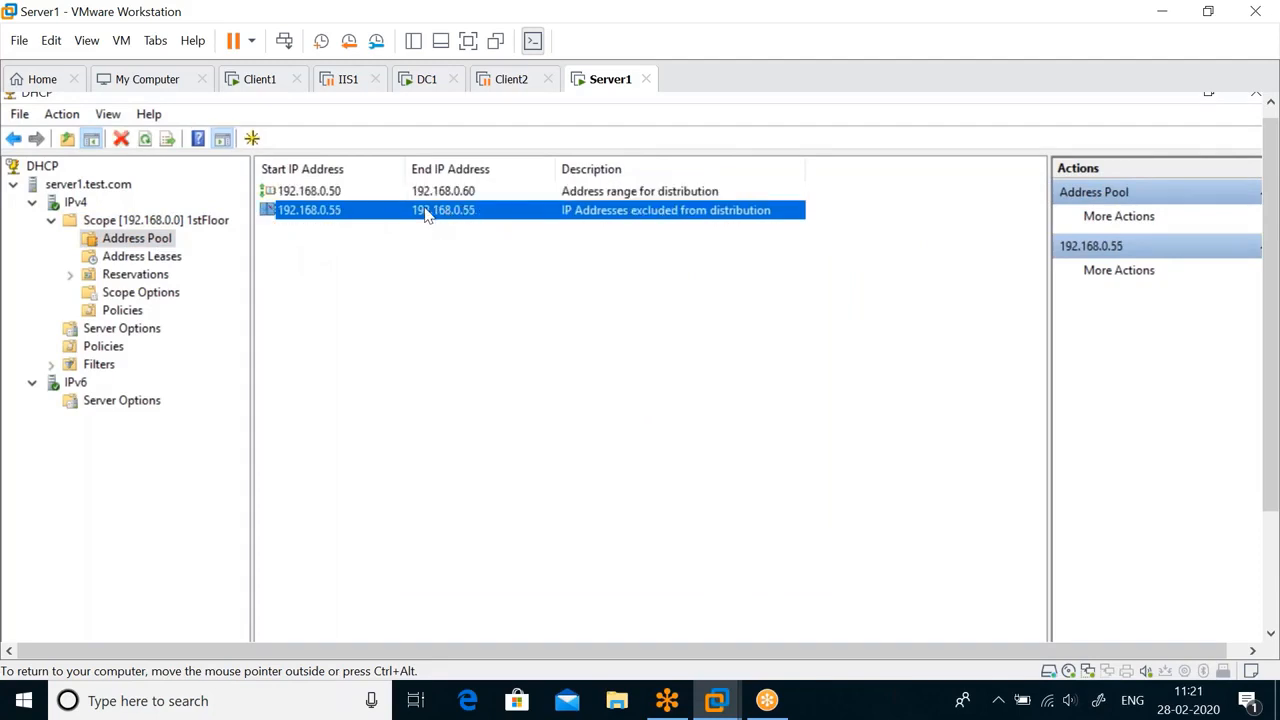
left_click(142, 257)
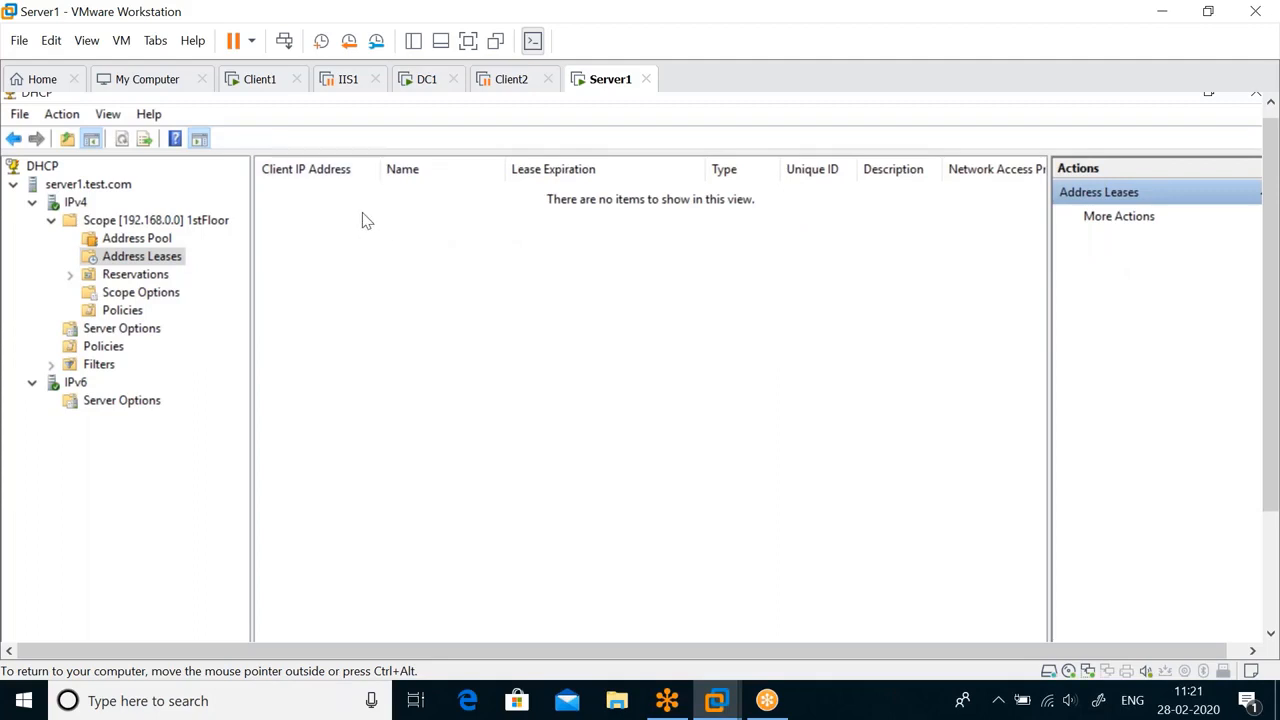
Switch to the Client1 virtual machine and unlock it by entering the domain administrator's account password.
left_click(262, 88)
key("ctrl+alt")
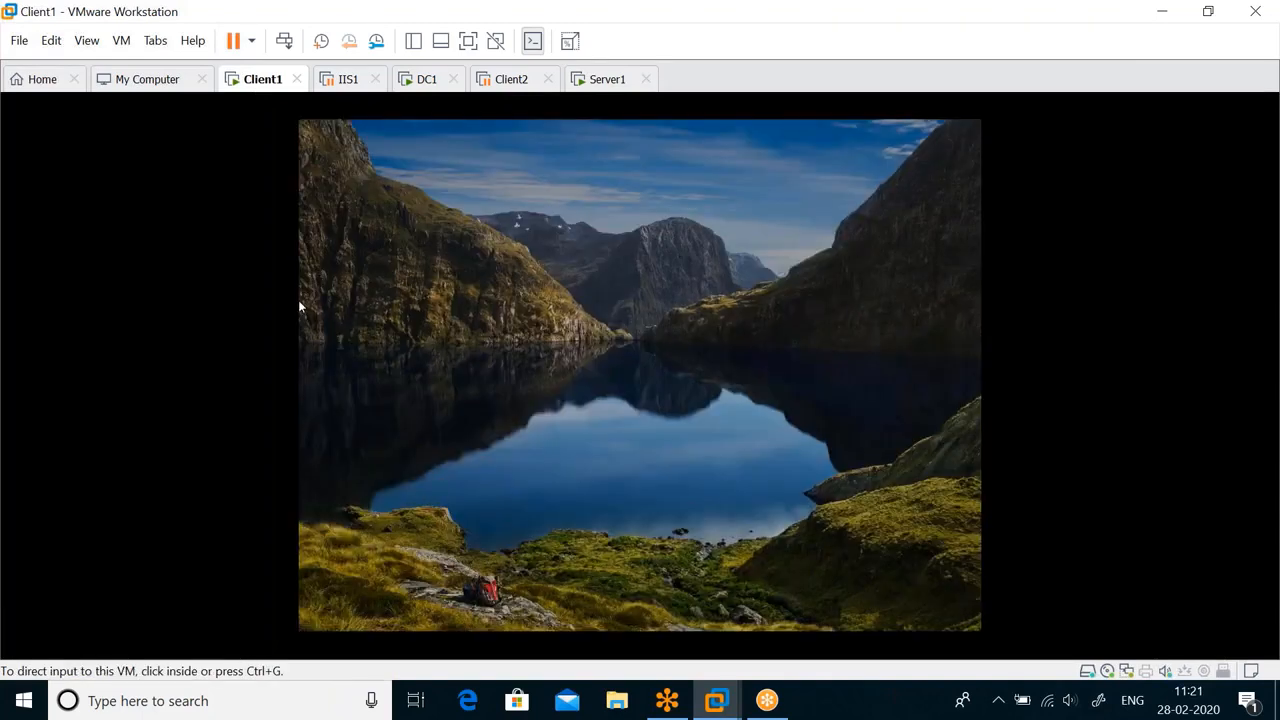
left_click(125, 44)
left_click(717, 189)
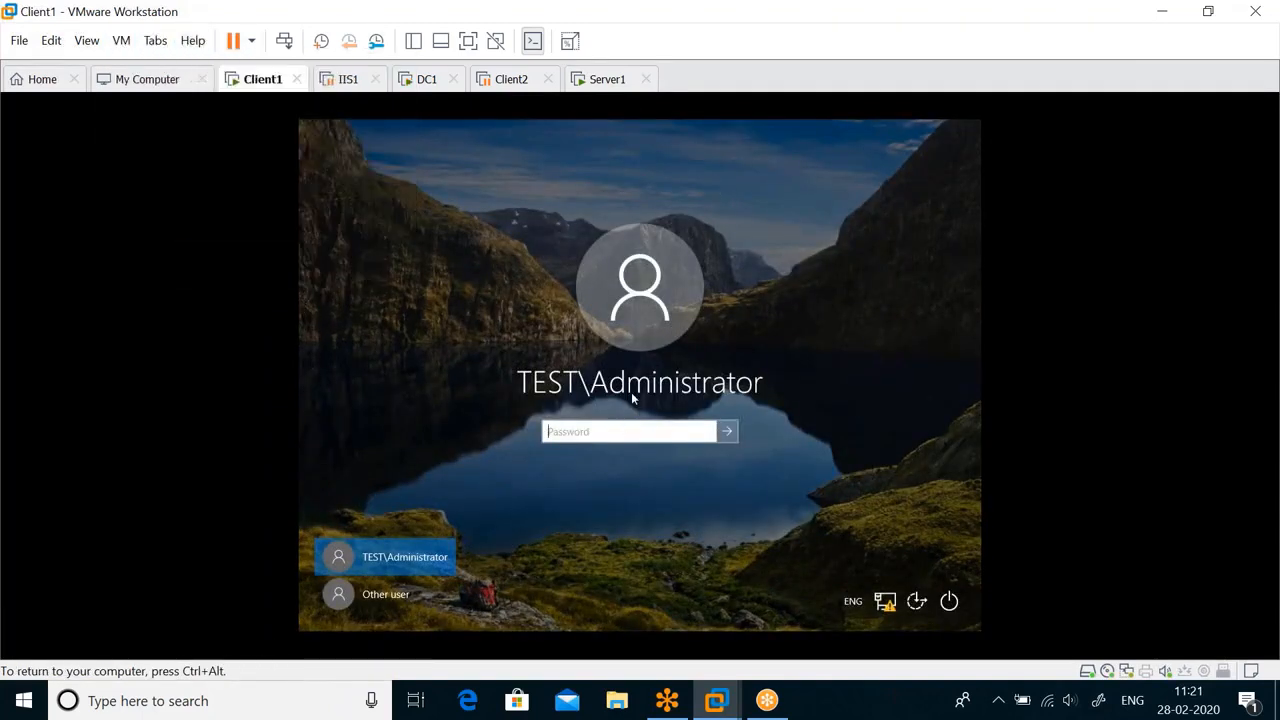
type("Pa$$w0rd")
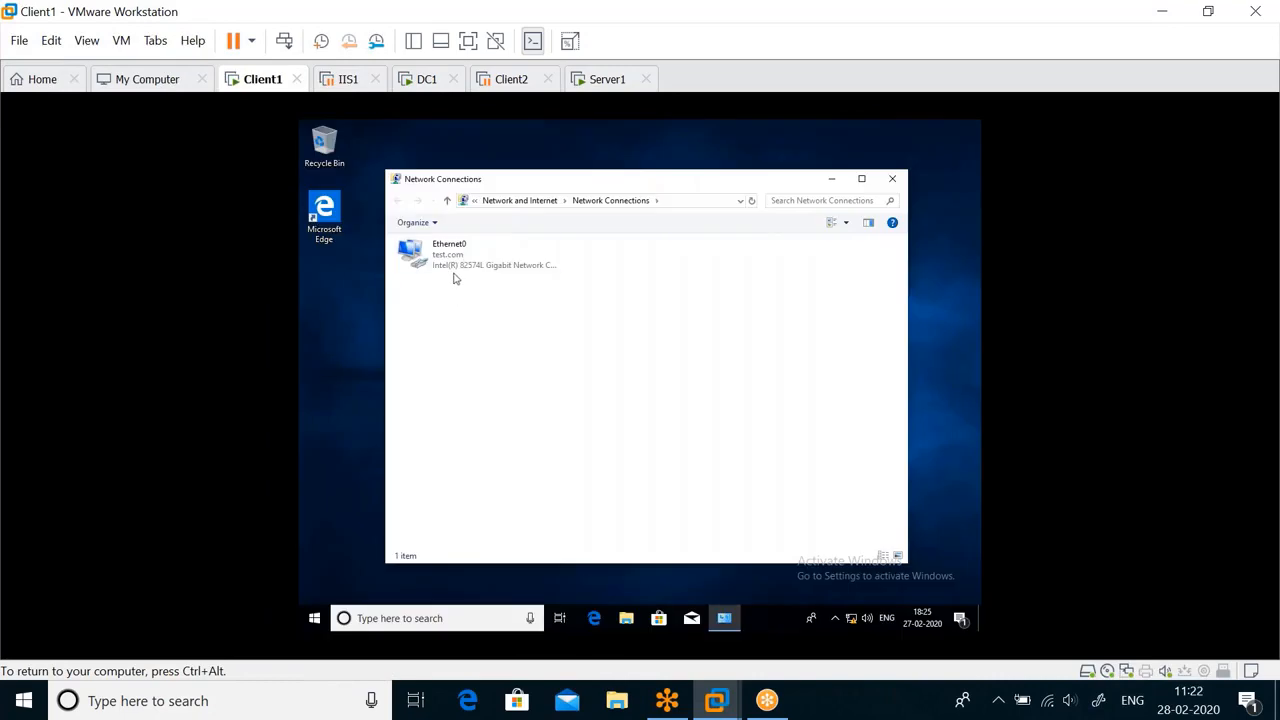
Set Ethernet0's IPv4 properties to obtain the IP address and DNS server automatically, and check the connection details.
left_click(447, 265)
double_click(447, 268)
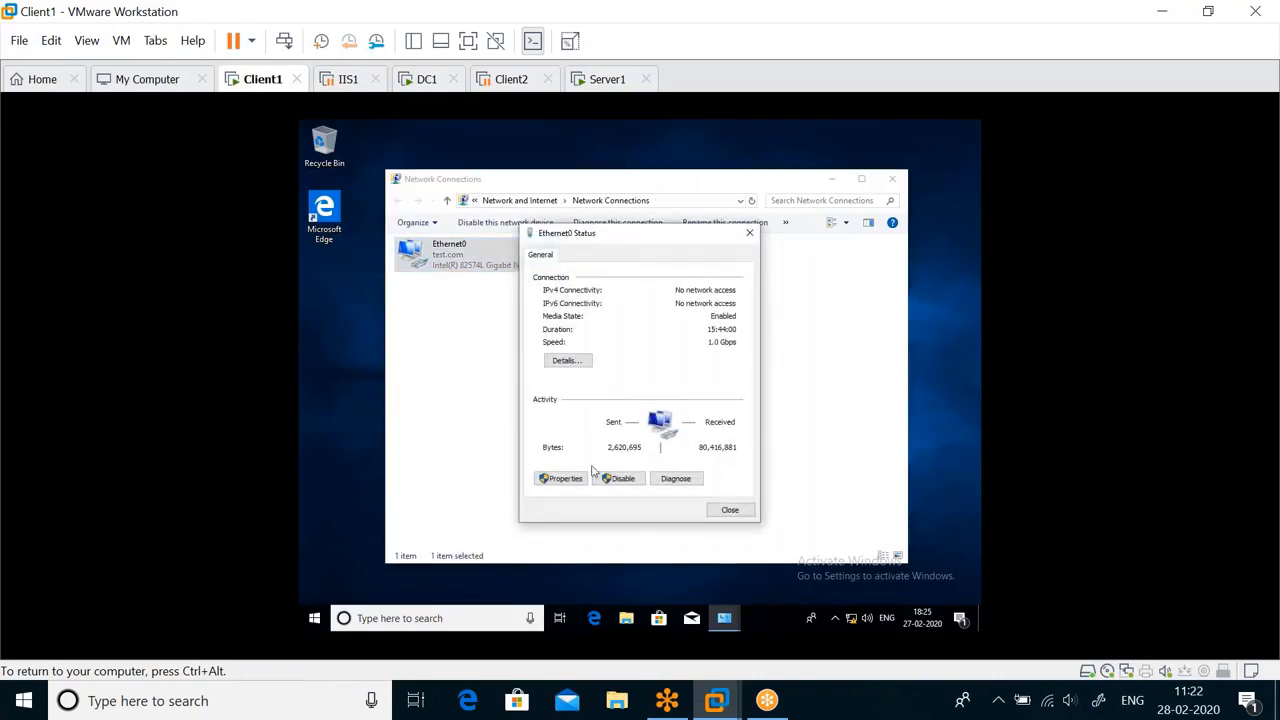
left_click(562, 478)
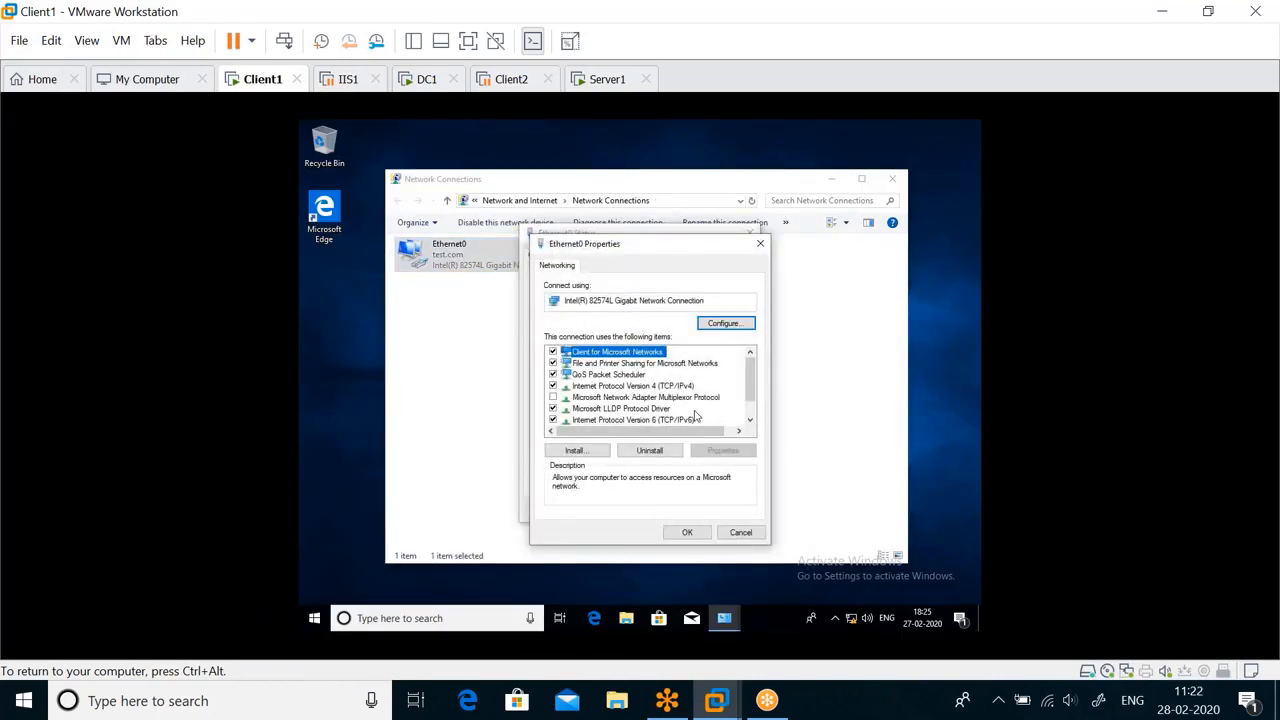
double_click(680, 397)
left_click_drag(695, 303, 660, 247)
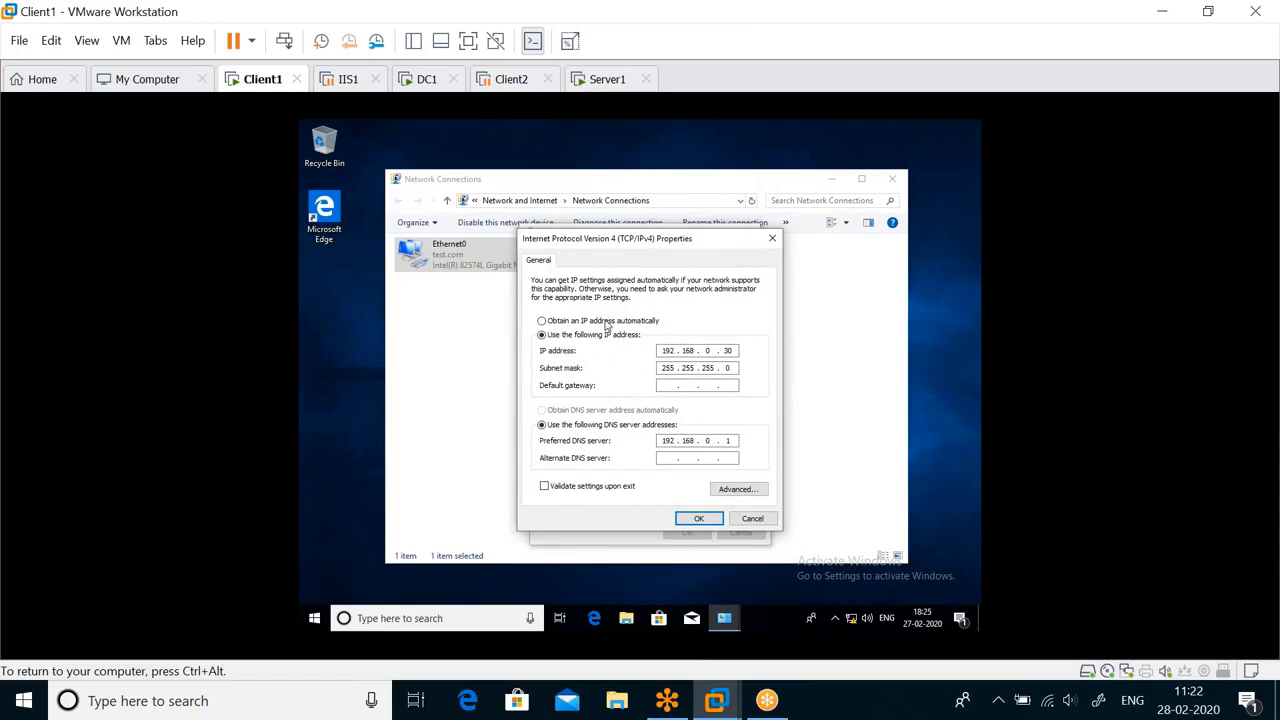
left_click(605, 324)
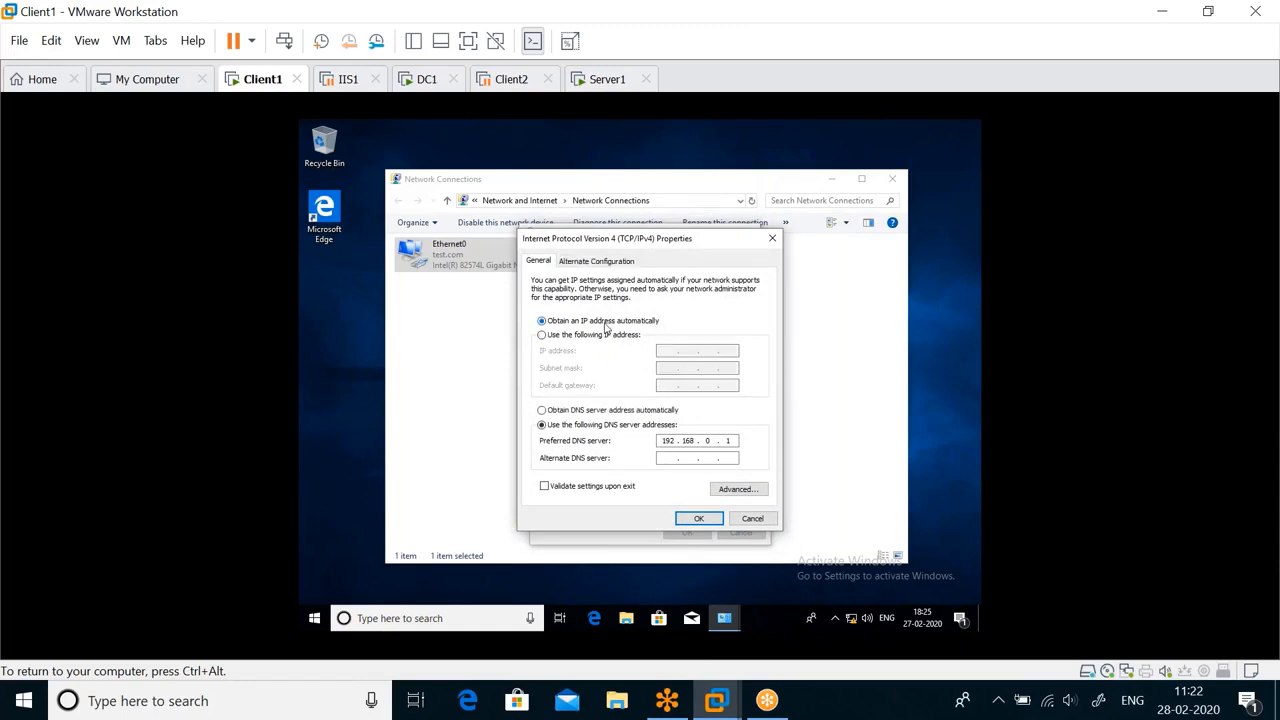
left_click(568, 412)
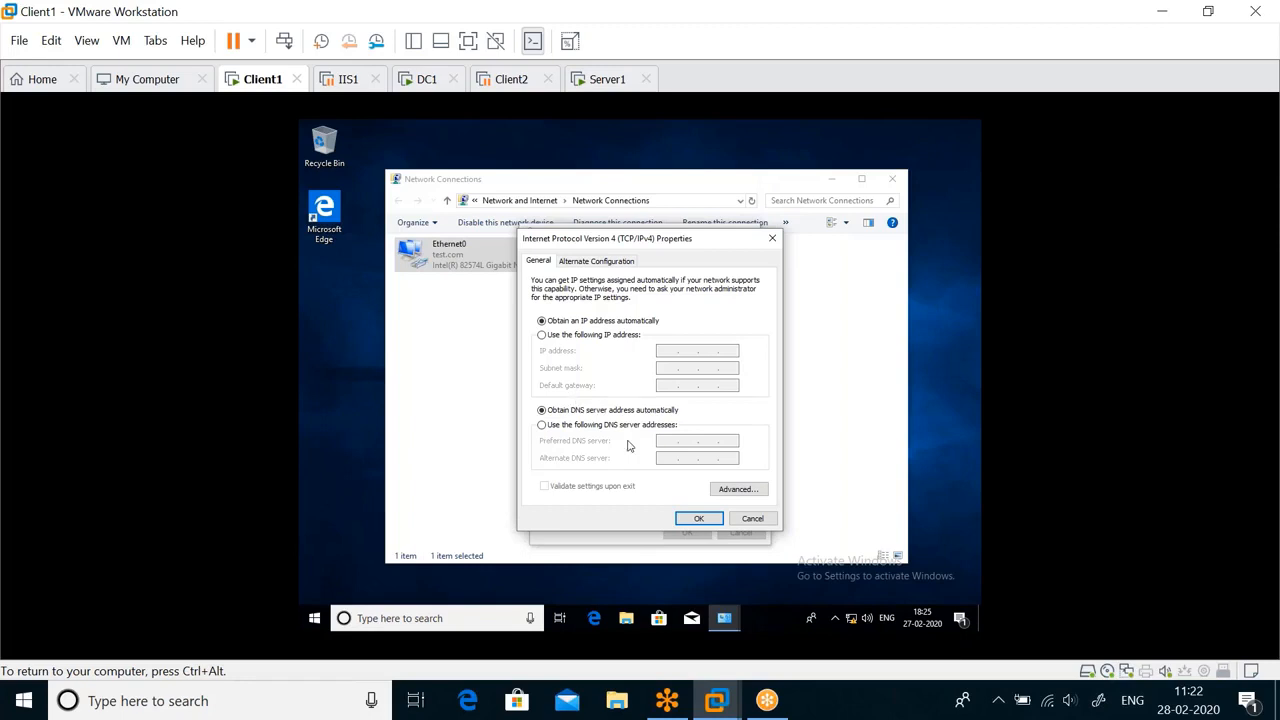
left_click(701, 519)
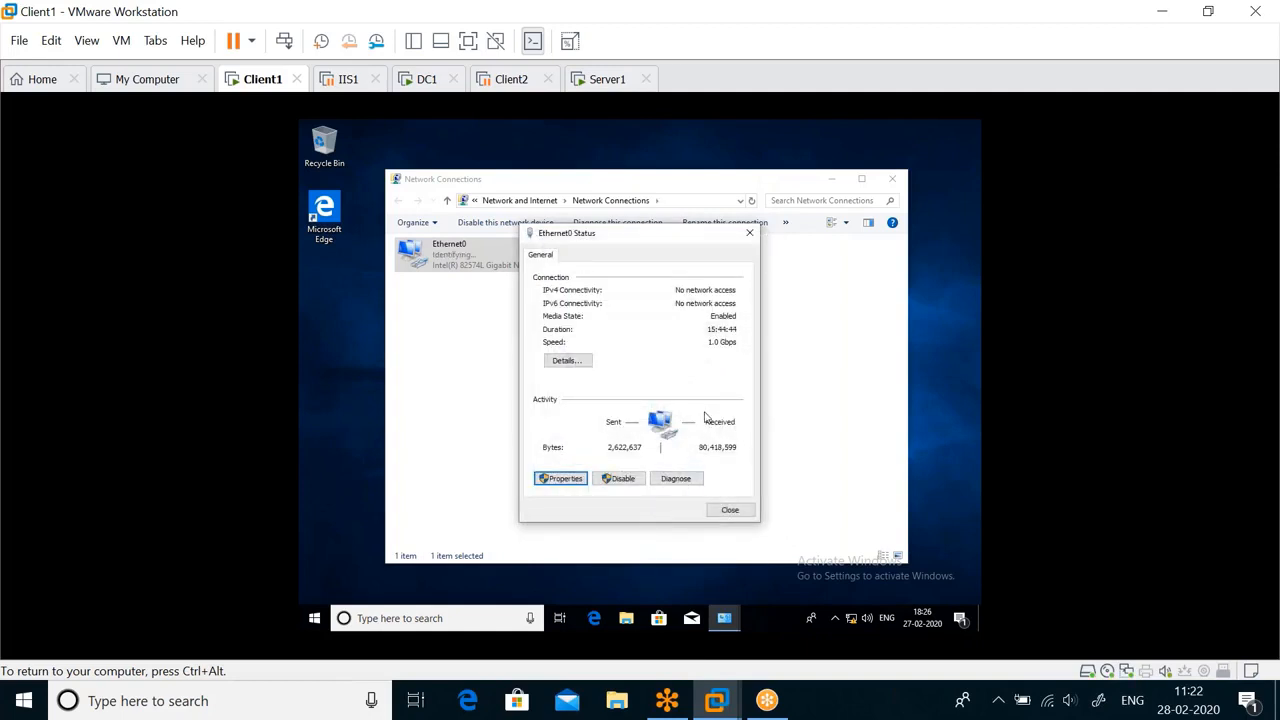
left_click(569, 362)
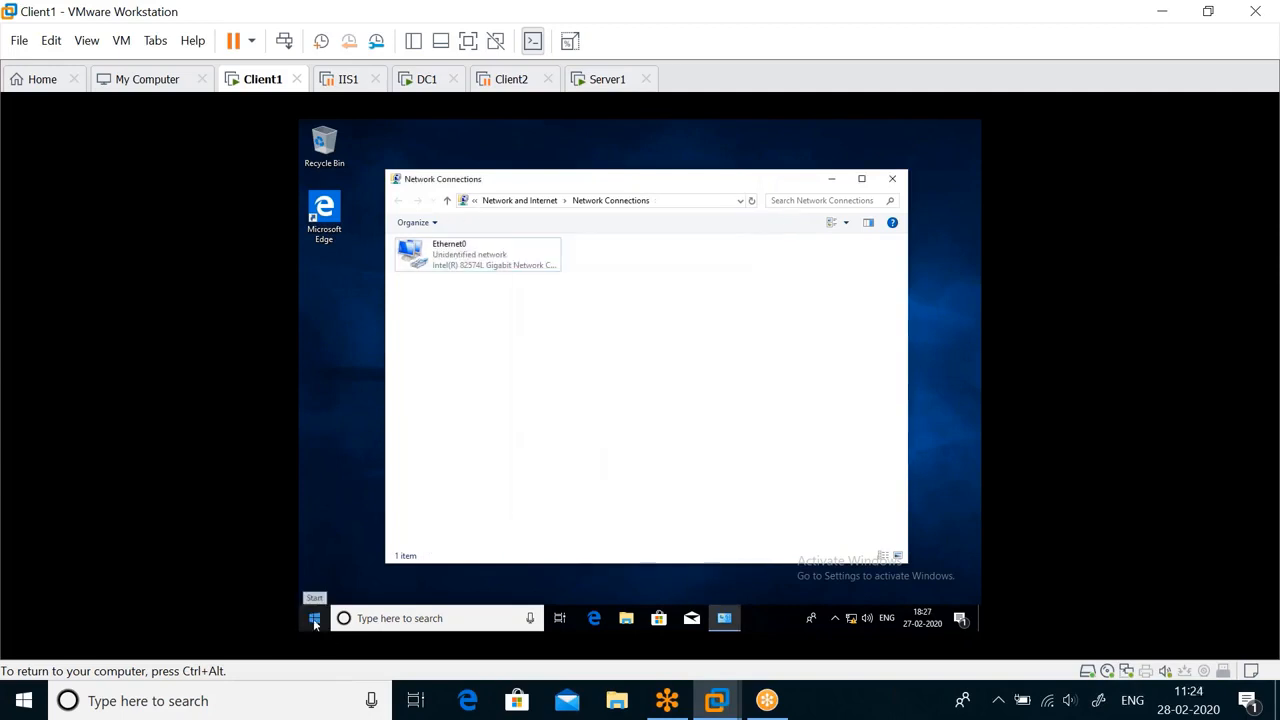
Open a Command Prompt on Client1 by running cmd.
right_click(314, 620)
left_click(357, 558)
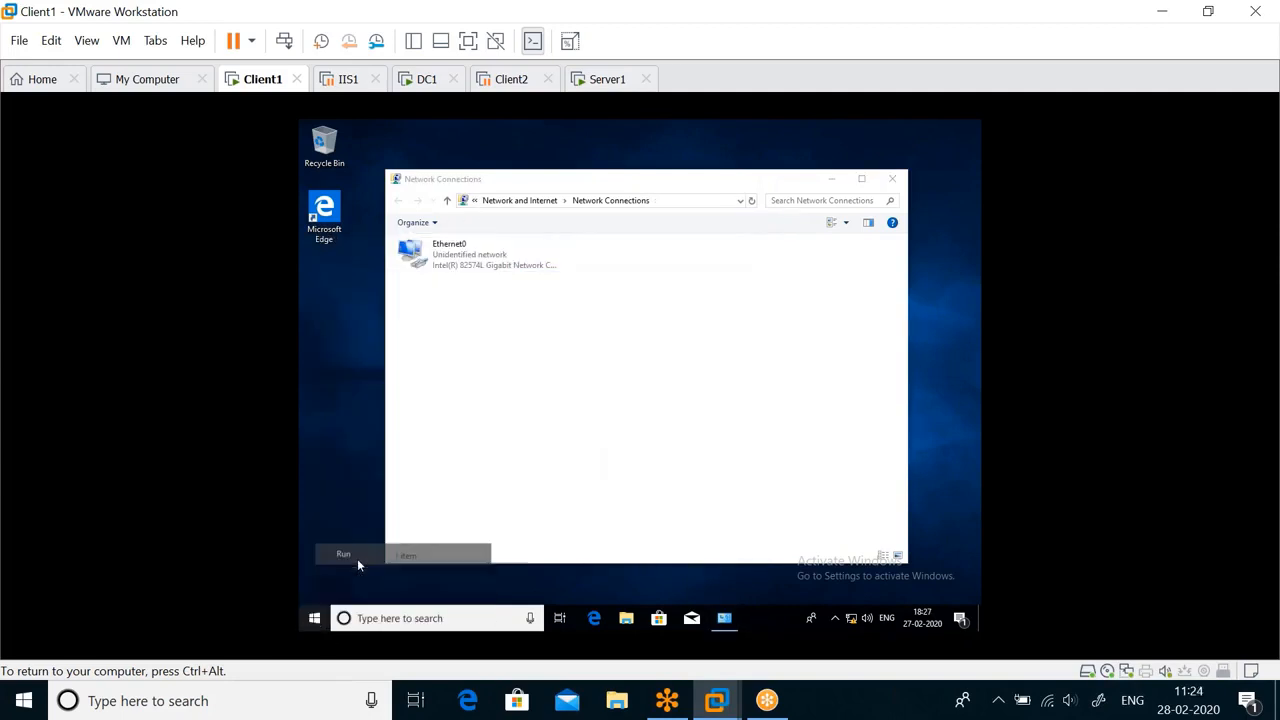
type("cmd")
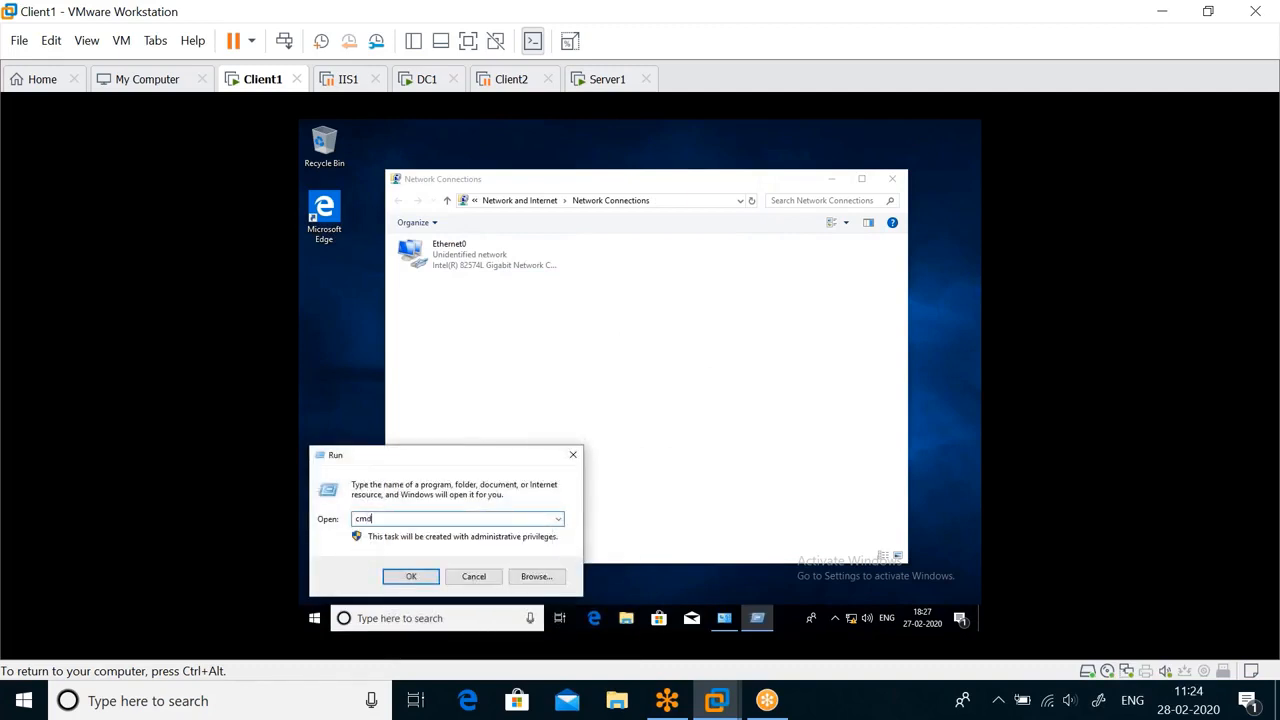
key("Return")
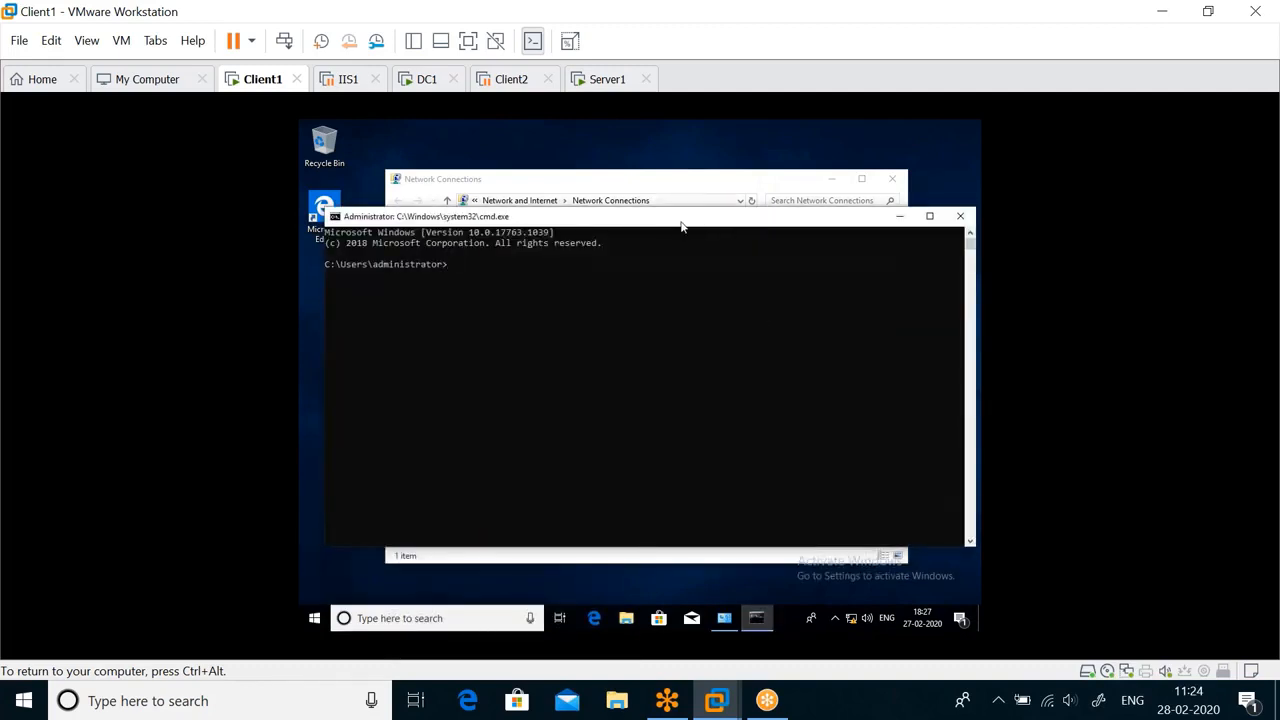
Release Client1's current IP address with ipconfig /release and reposition the Command Prompt window.
type("ipconf")
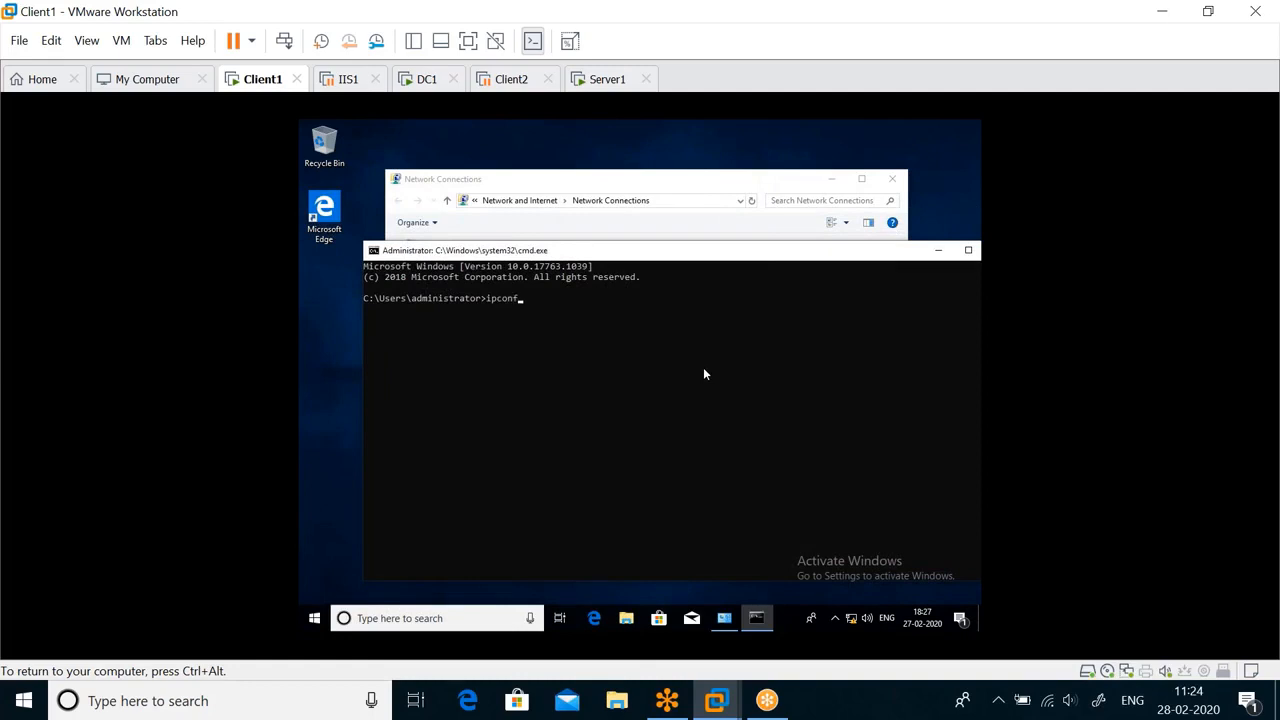
type("ig /release")
key("Return")
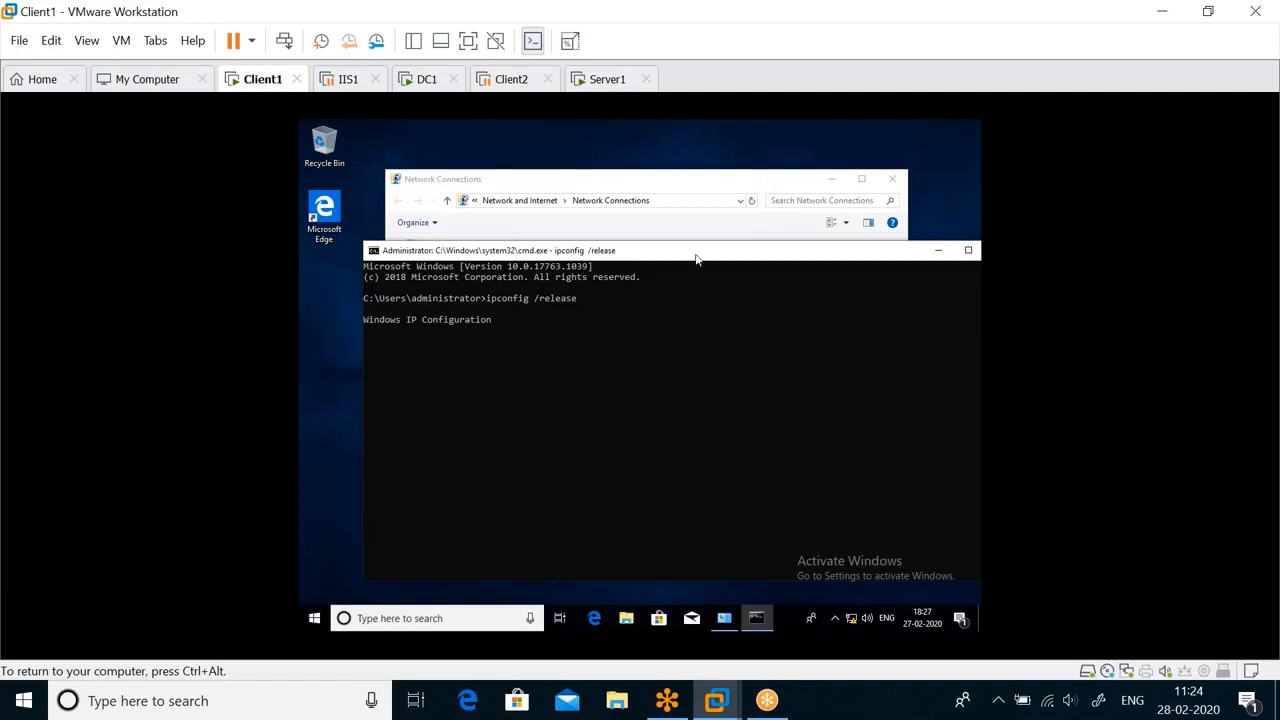
left_click_drag(697, 259, 664, 307)
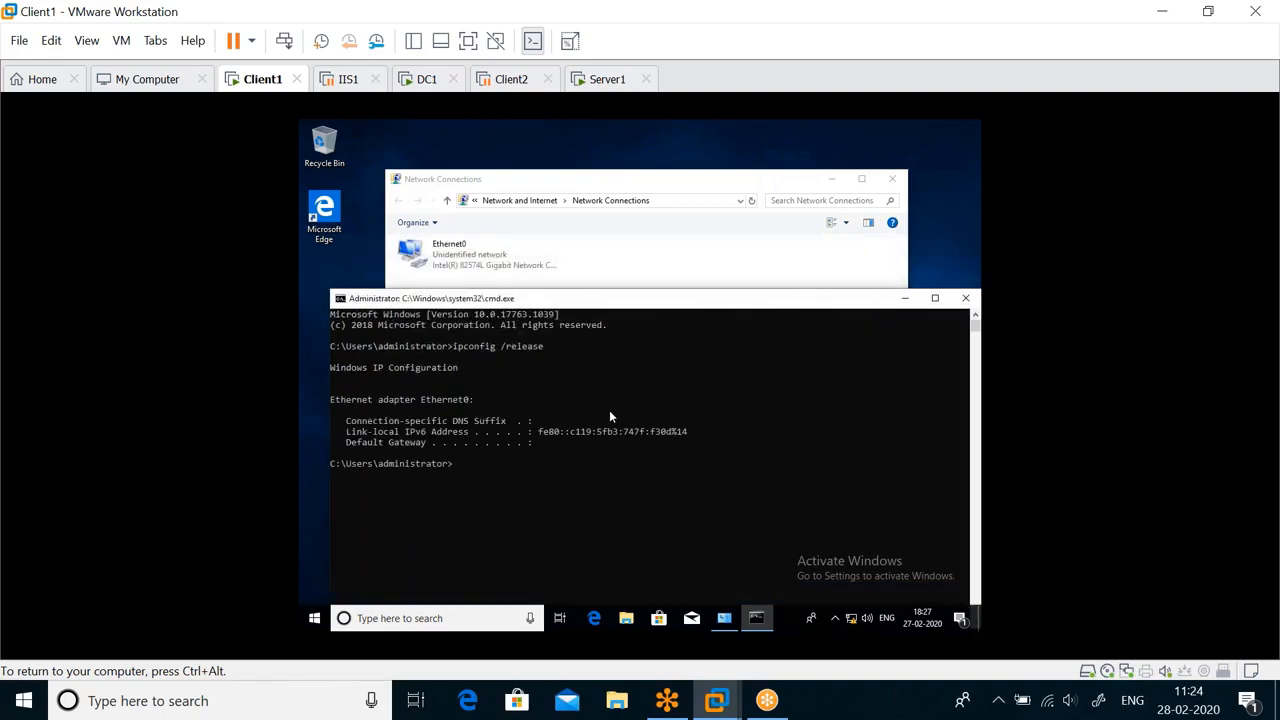
Request a new address lease for Client1 with ipconfig /renew and review the output.
key("Up")
key("BackSpace")
key("BackSpace")
key("BackSpace")
key("BackSpace")
key("BackSpace")
type("new")
key("Return")
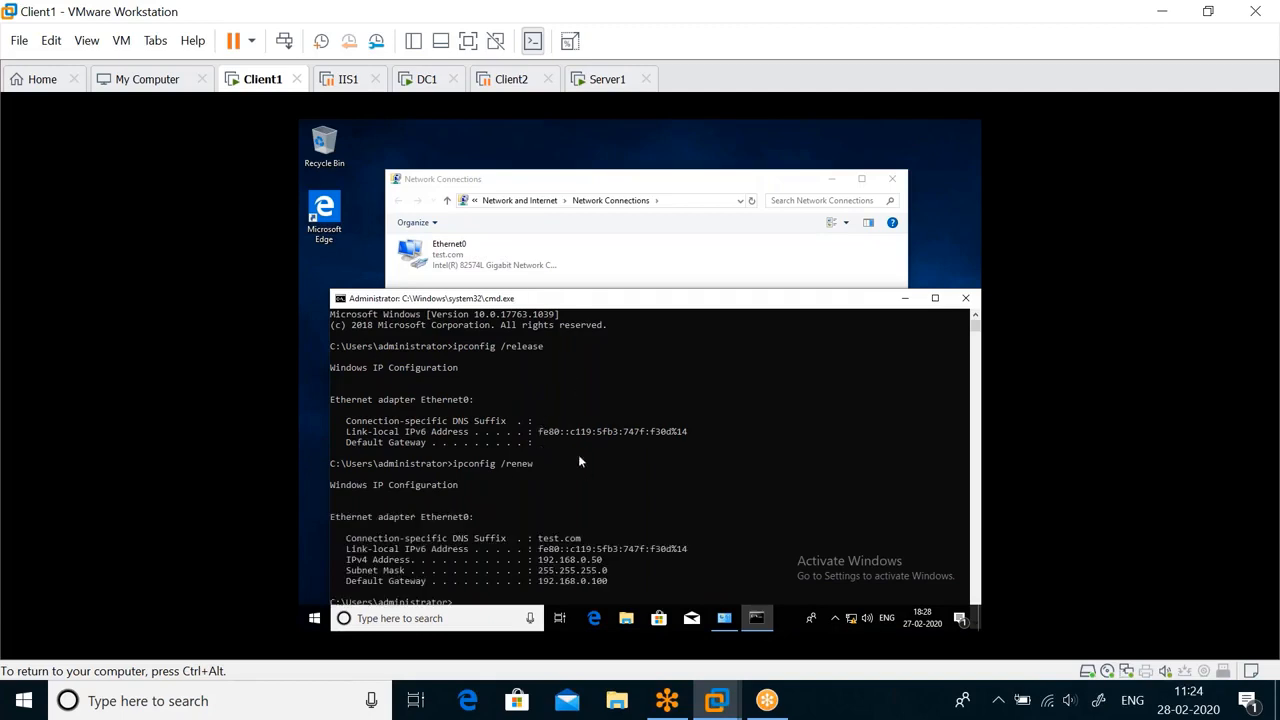
scroll(634, 472, "down", 1)
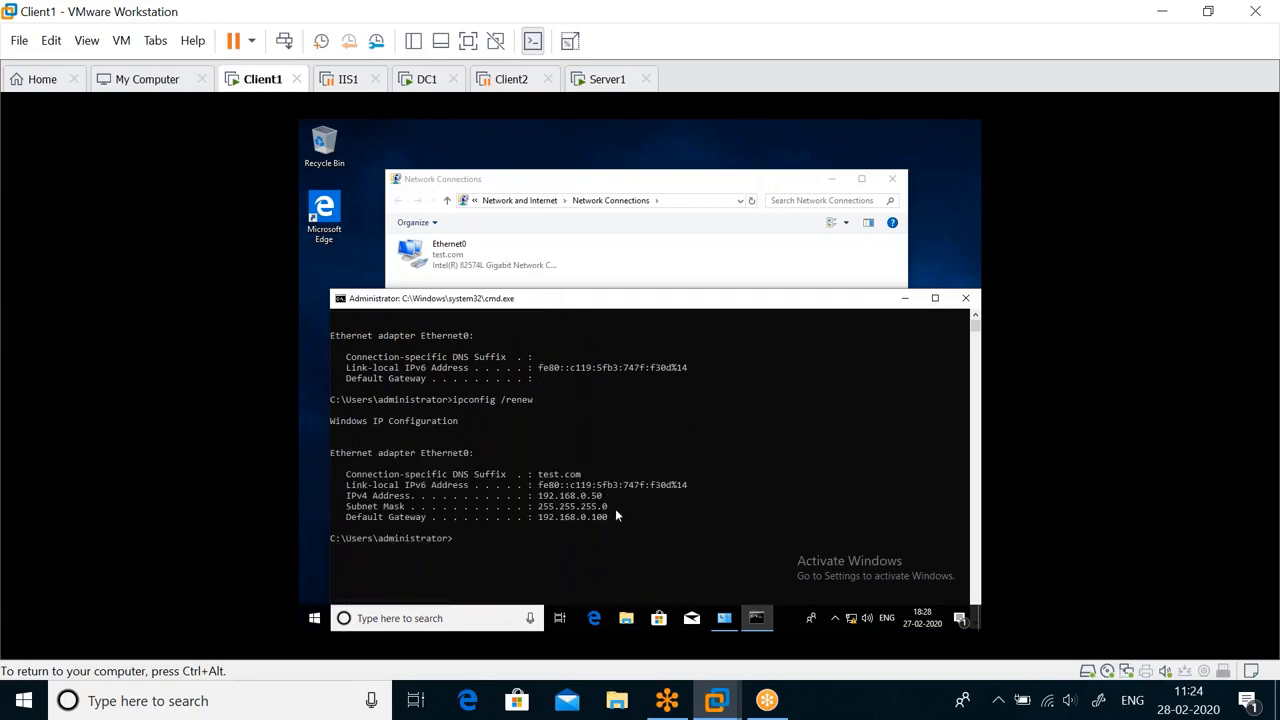
left_click_drag(670, 302, 695, 245)
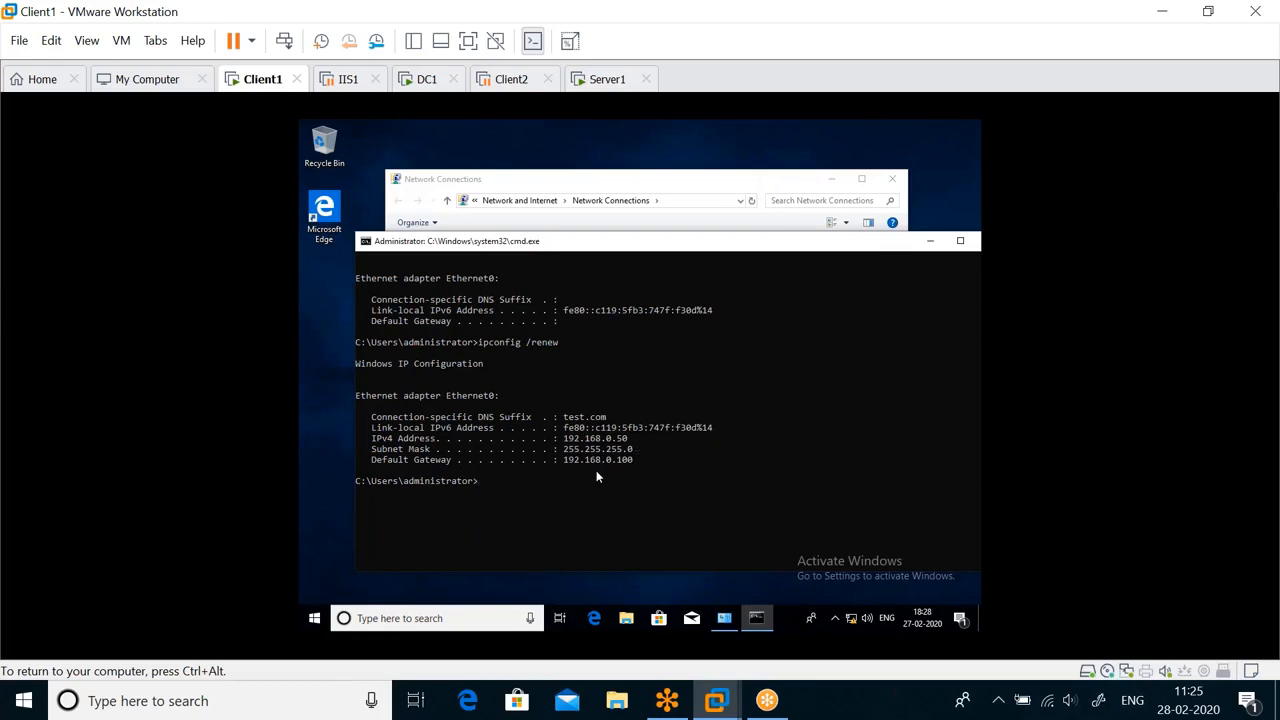
Display Client1's full IP configuration with ipconfig /all.
key("Up")
key("BackSpace")
key("BackSpace")
key("BackSpace")
key("BackSpace")
key("BackSpace")
type("all")
key("Return")
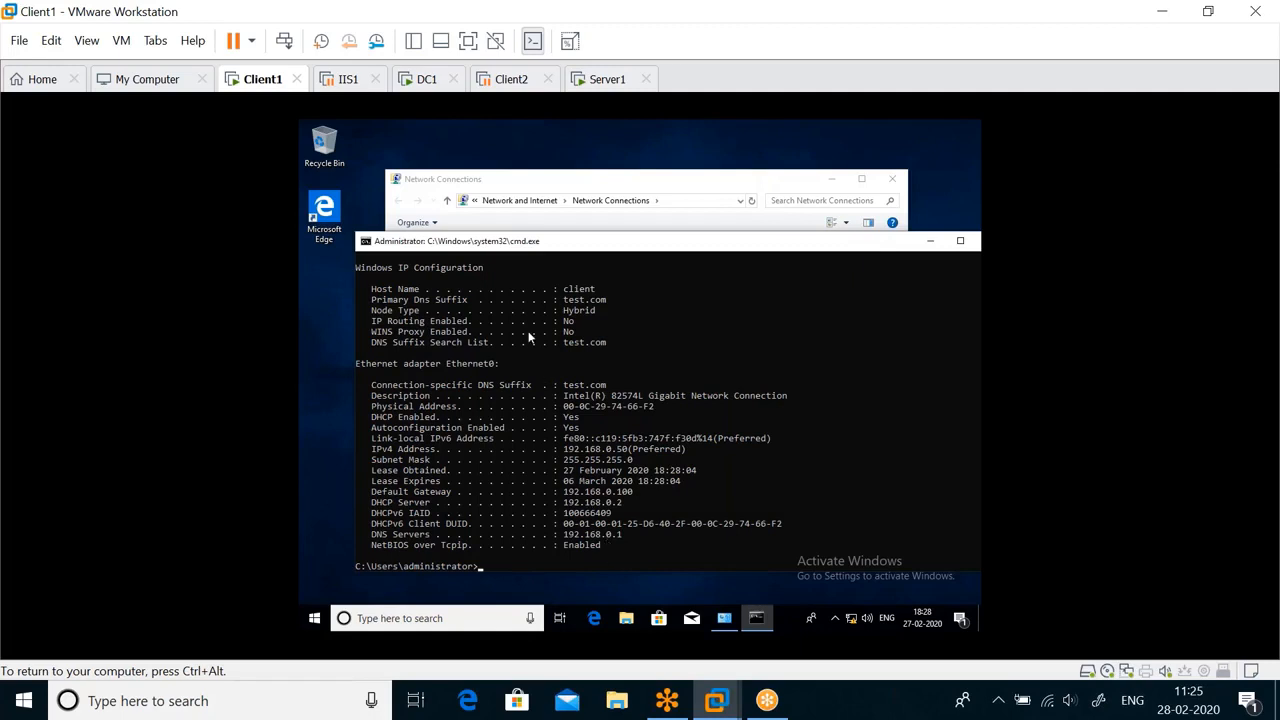
Return to Server1, refresh the 1stFloor scope's address leases, and select the client's lease entry.
left_click(588, 80)
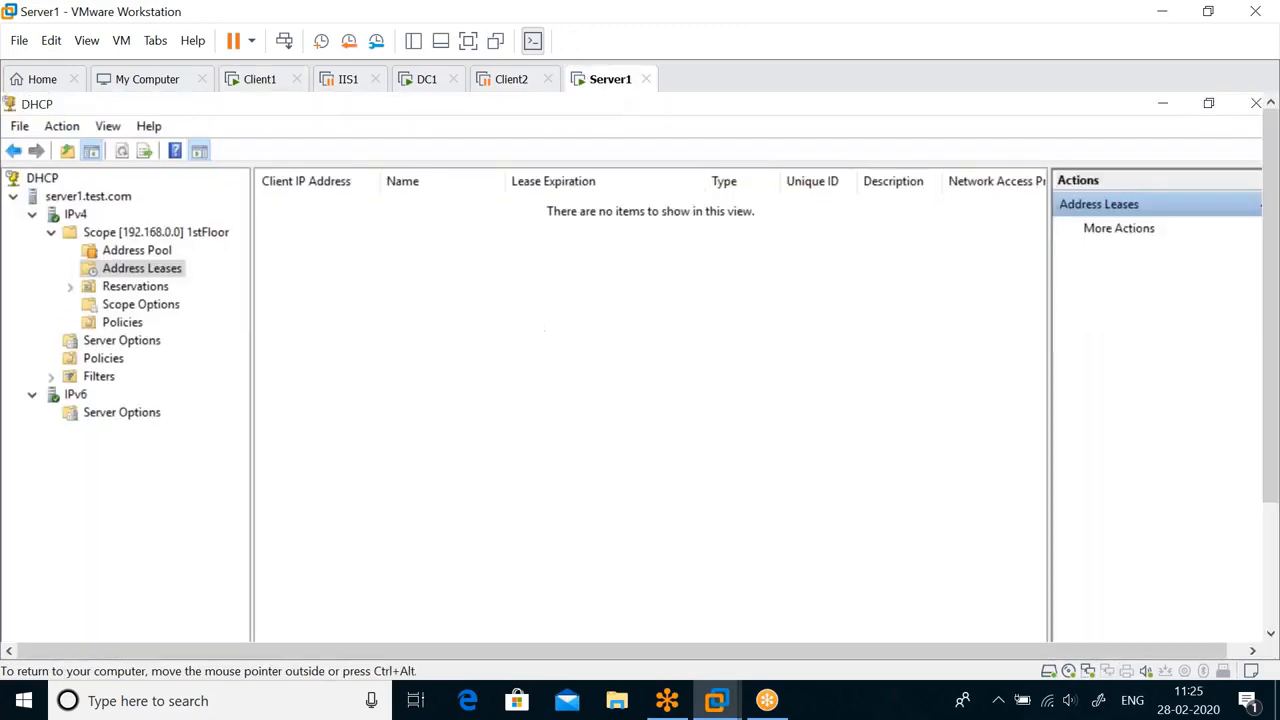
right_click(351, 247)
left_click(399, 256)
left_click(406, 206)
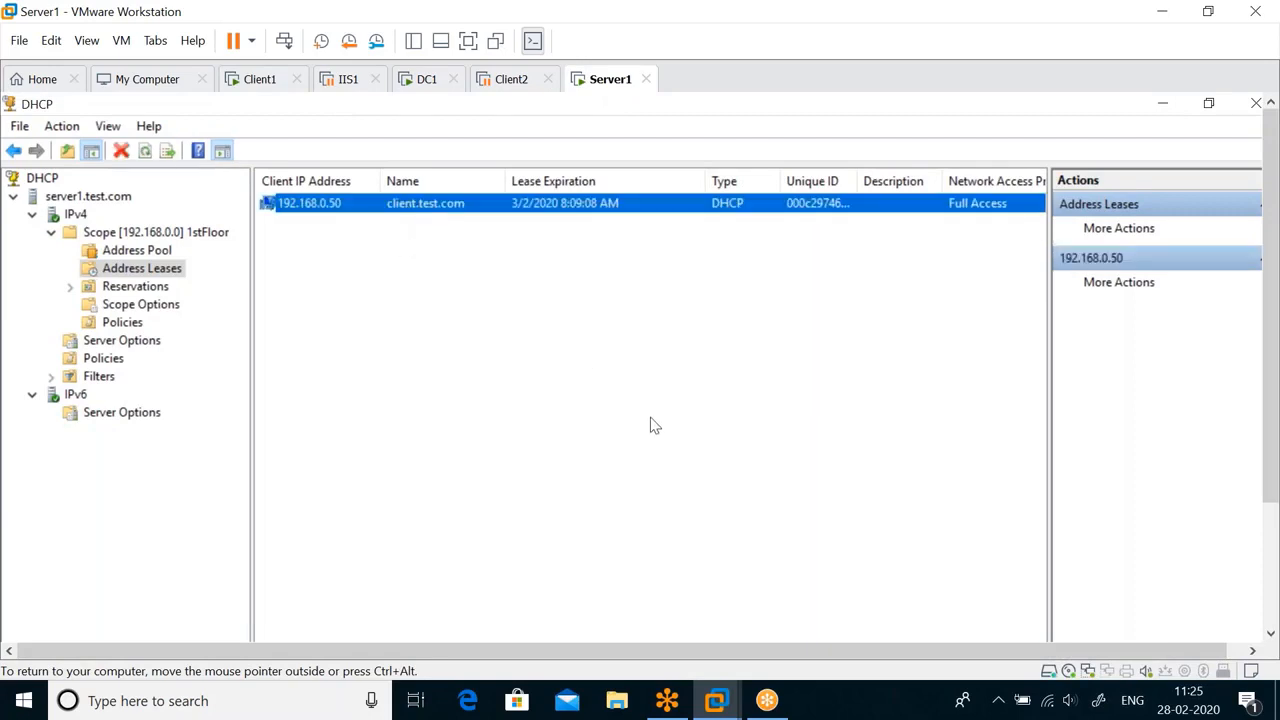